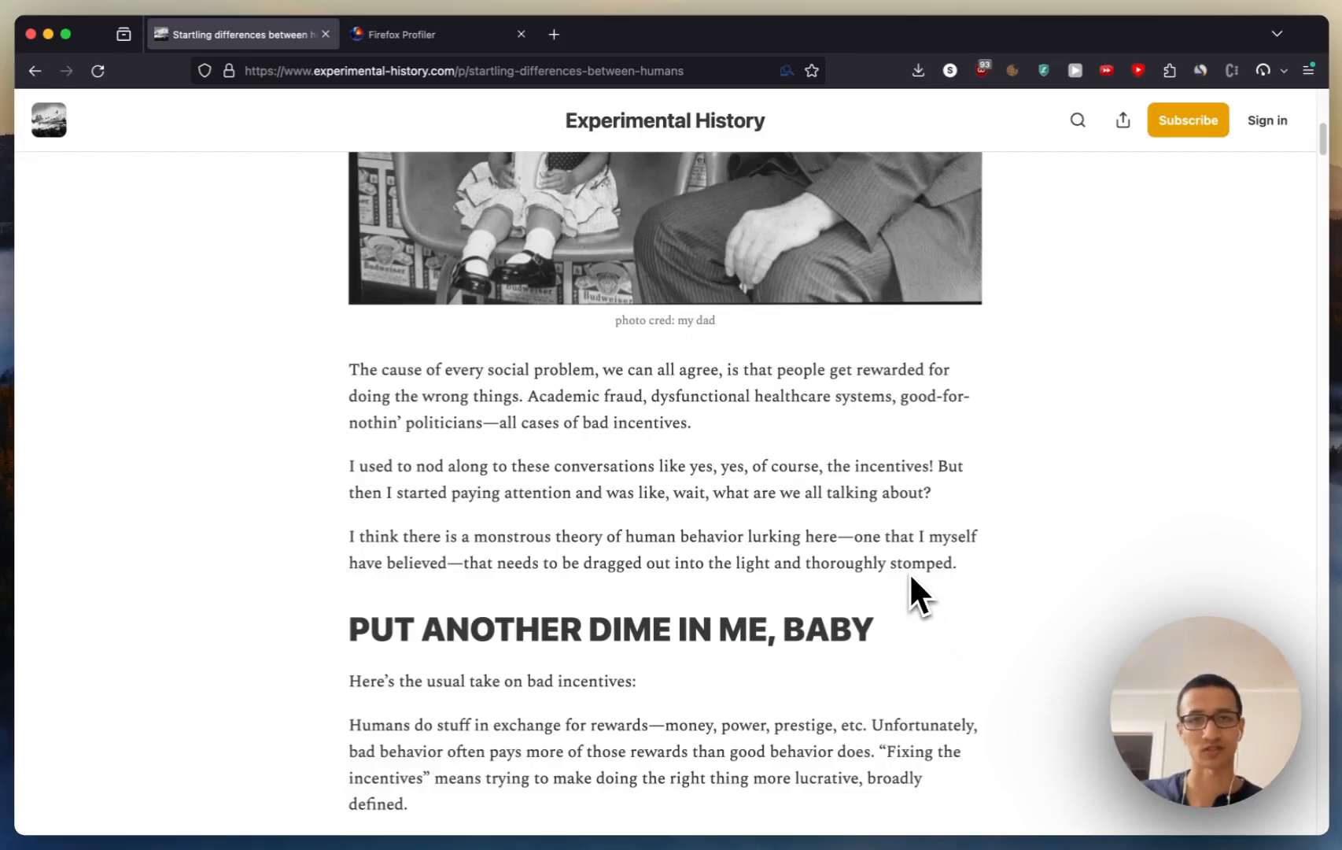
{"action": "scroll", "coordinate": [794, 330], "scroll_direction": "up", "scroll_amount": 3}
{"action": "left_click", "coordinate": [793, 345]}
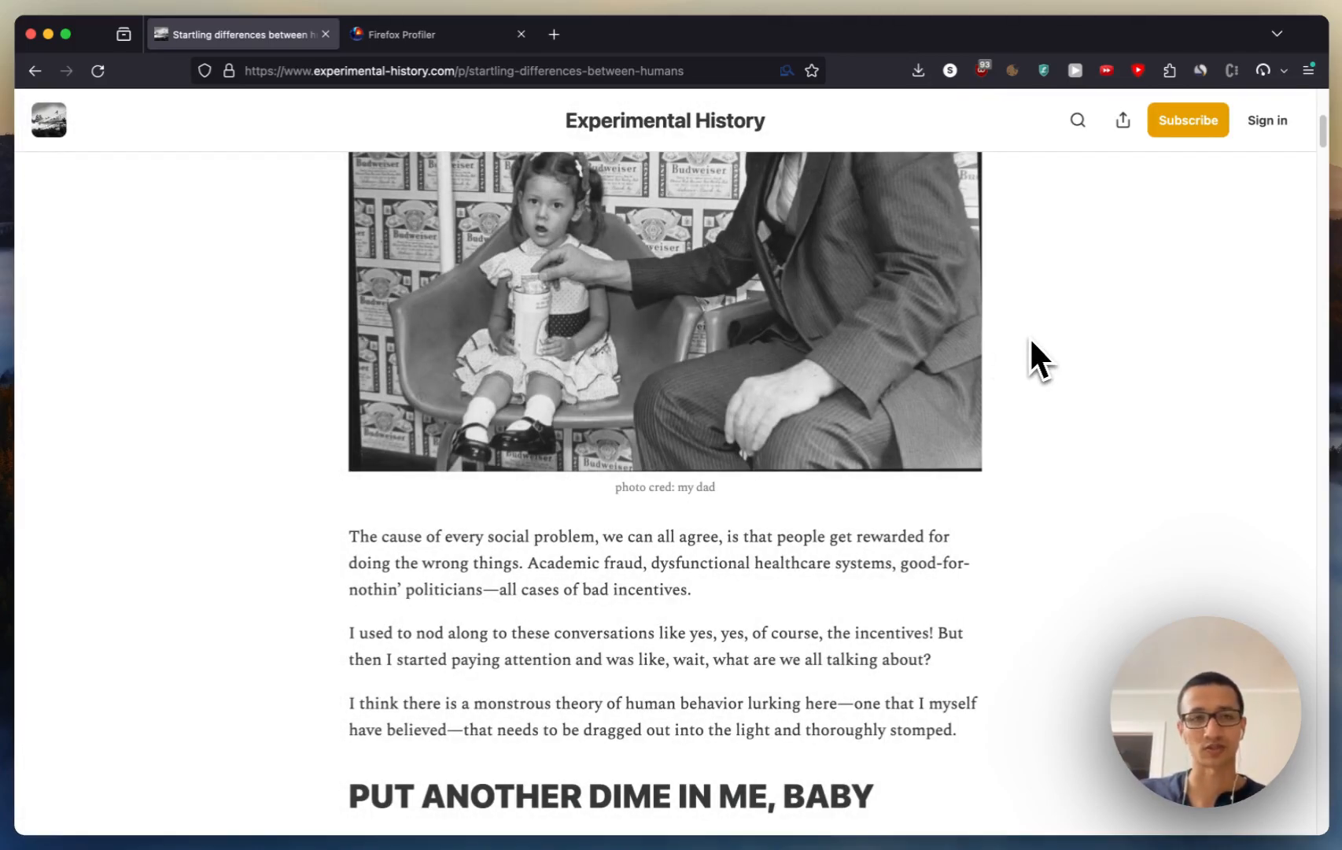
{"action": "scroll", "coordinate": [1007, 334], "scroll_direction": "up", "scroll_amount": 1}
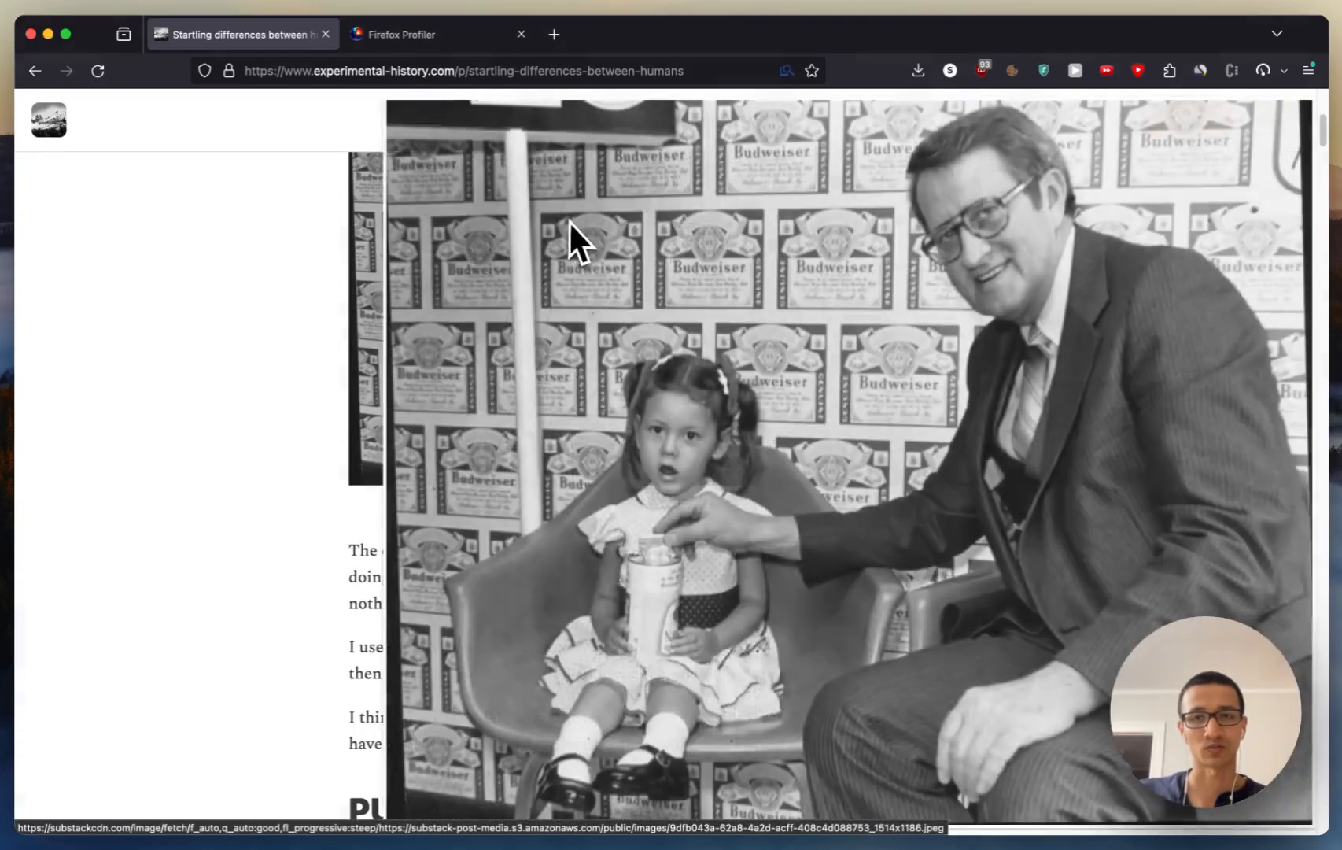
{"action": "left_click", "coordinate": [568, 220]}
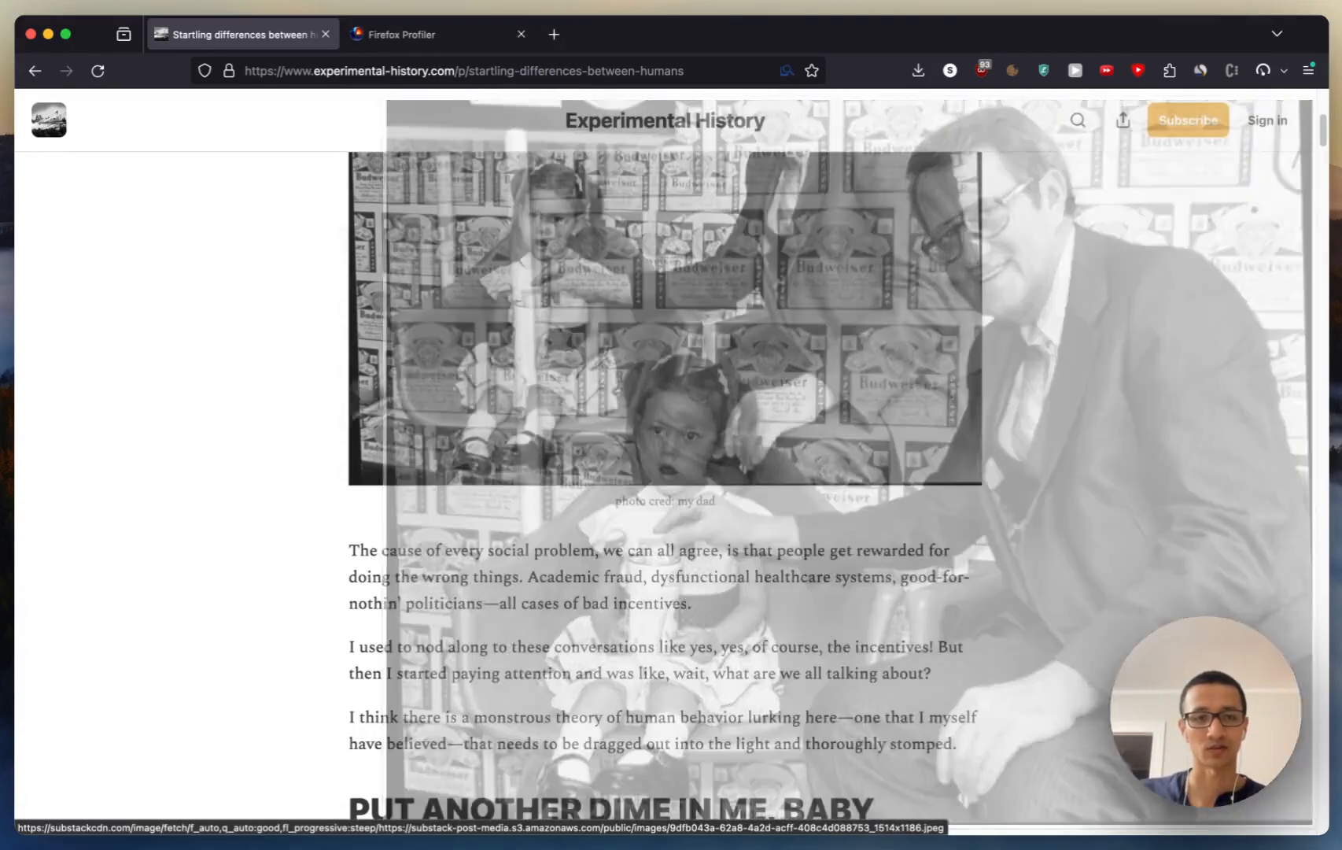
{"action": "scroll", "coordinate": [224, 456], "scroll_direction": "up", "scroll_amount": 3}
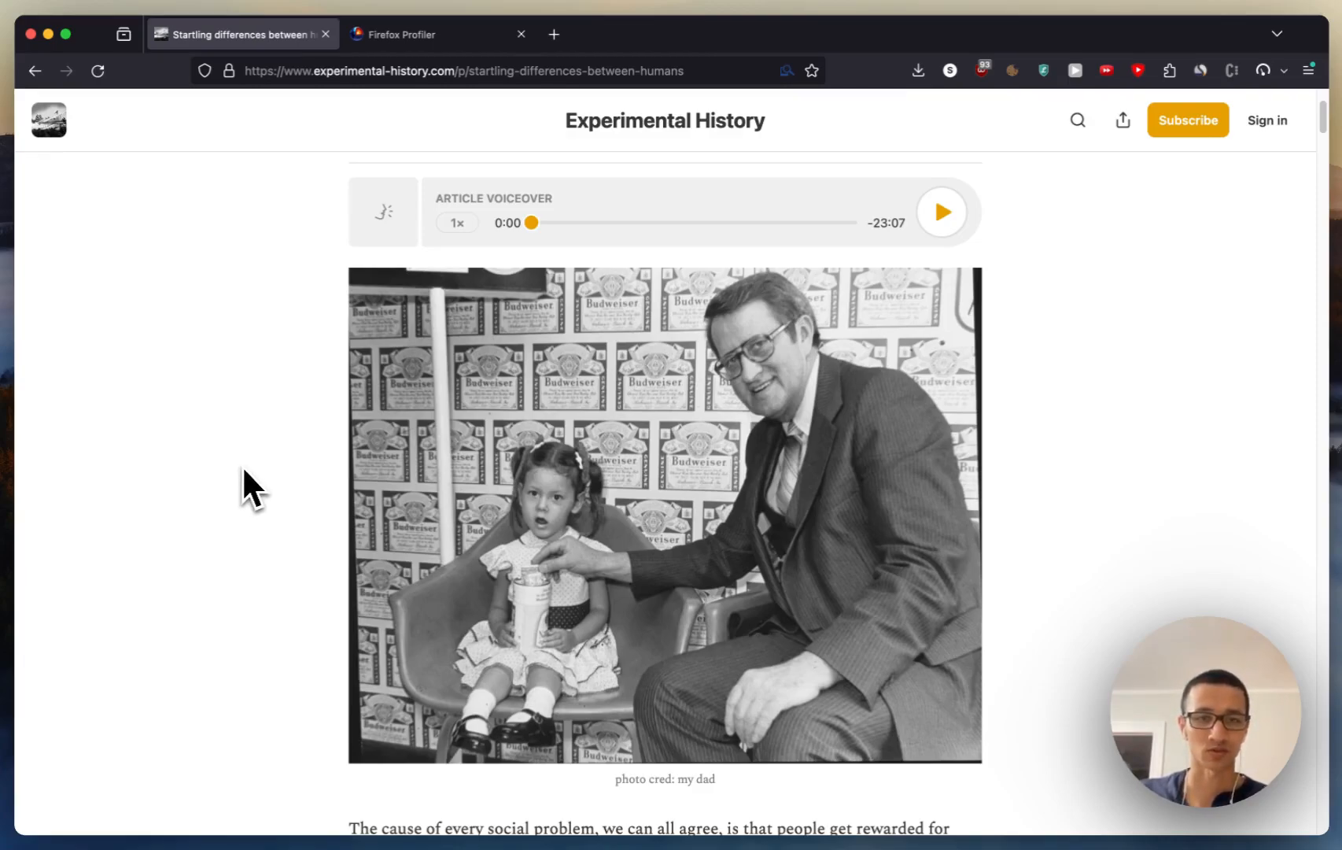
{"action": "left_click", "coordinate": [374, 485]}
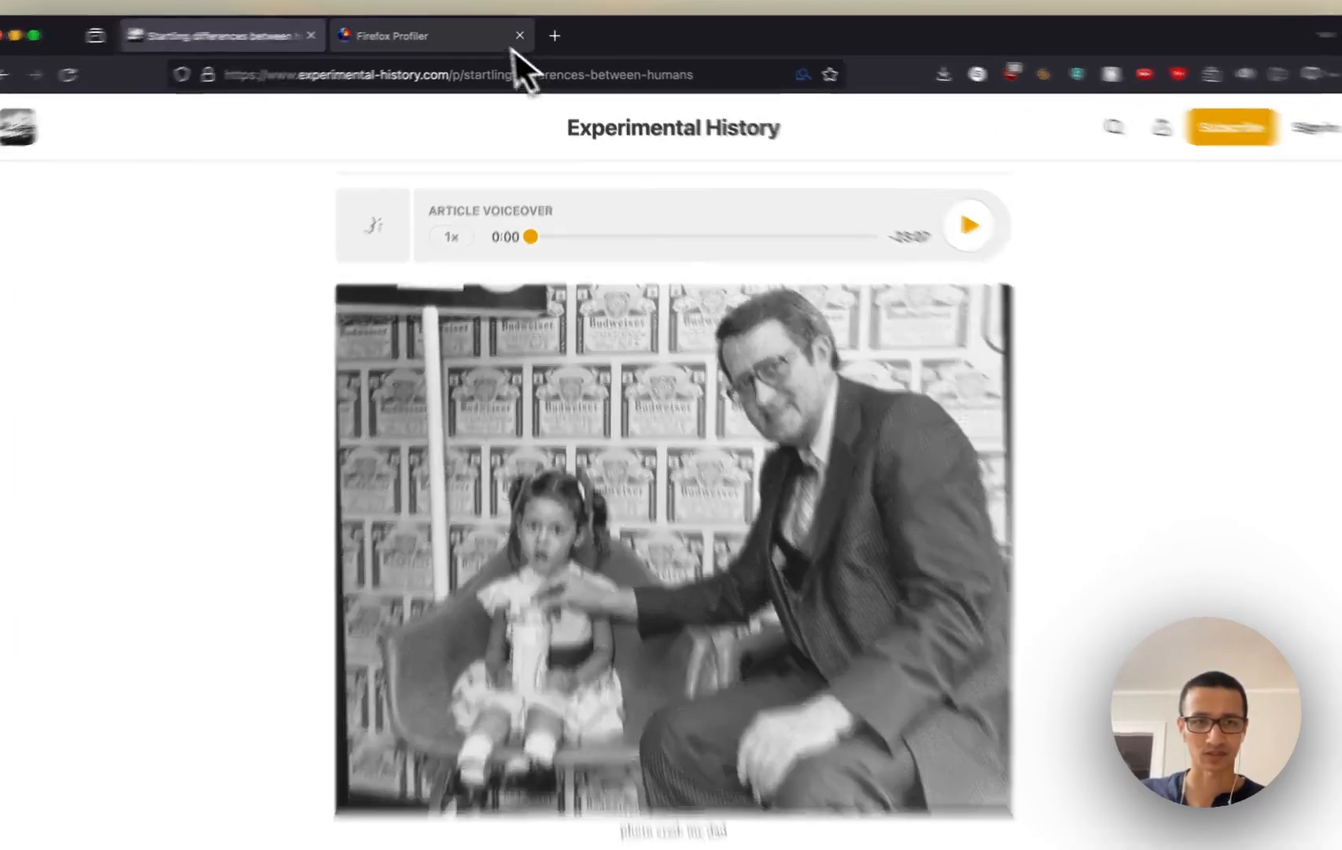
Step: Start a performance recording on the article page and save the article as a PDF through printing
{"action": "left_click", "coordinate": [480, 35]}
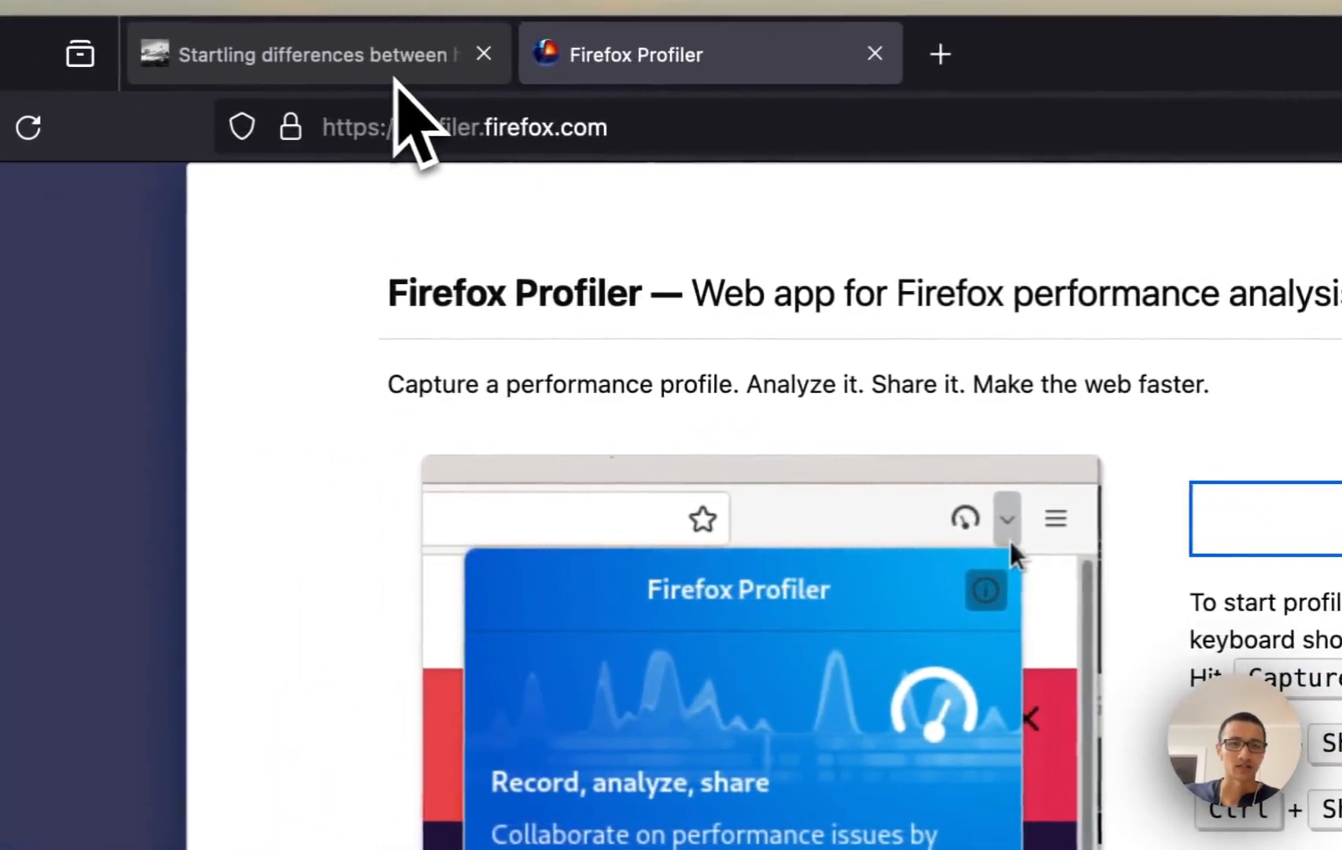
{"action": "left_click", "coordinate": [59, 54]}
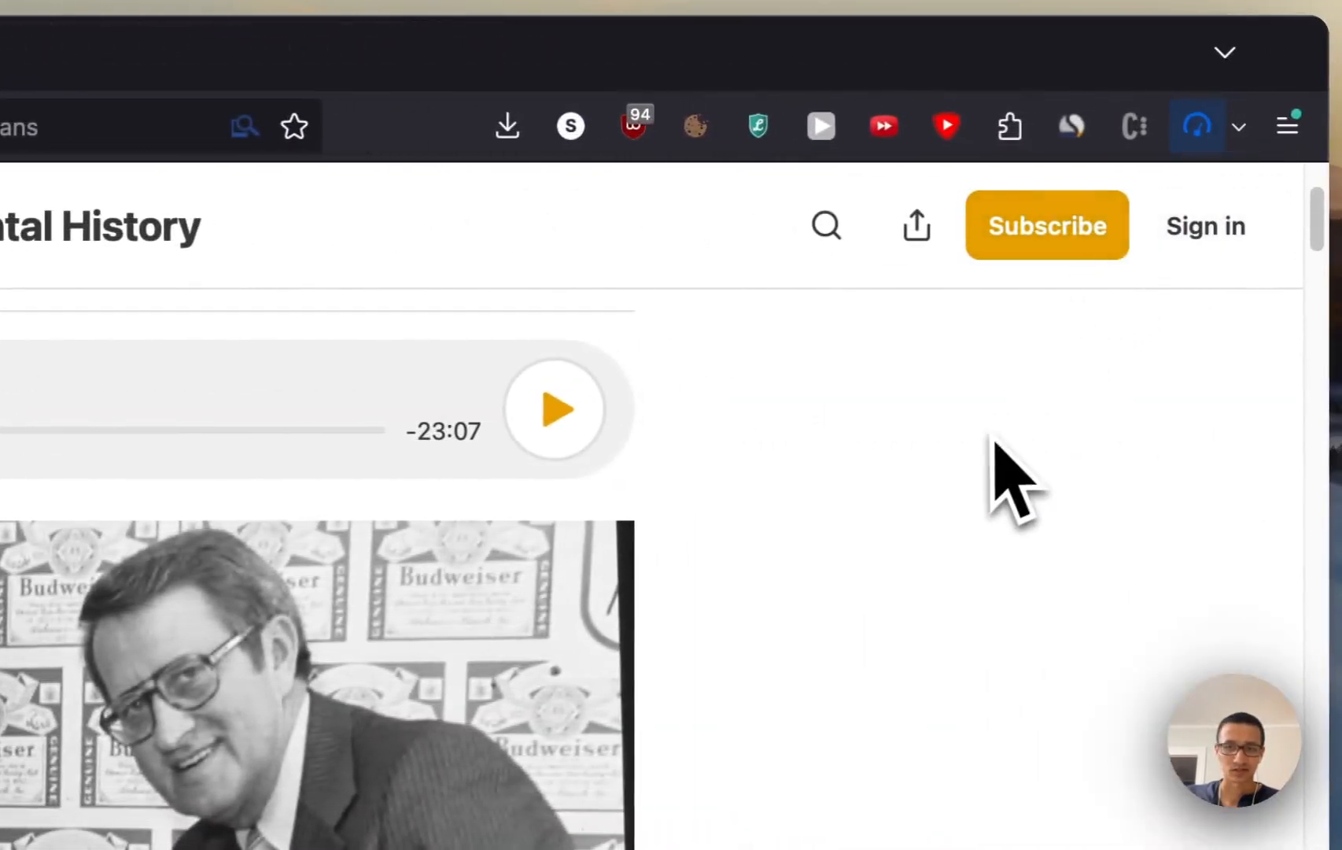
{"action": "key", "text": "super+p"}
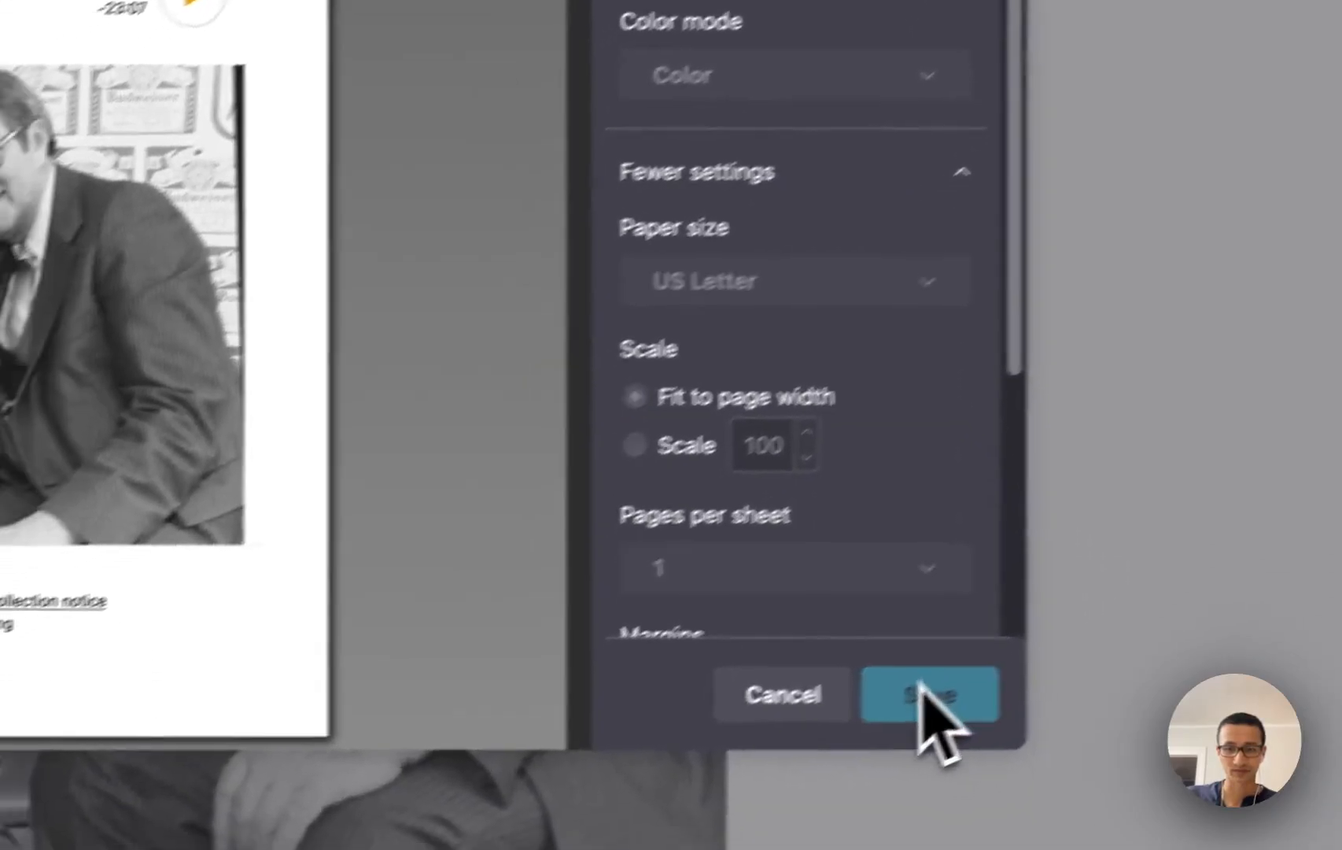
{"action": "left_click", "coordinate": [925, 693]}
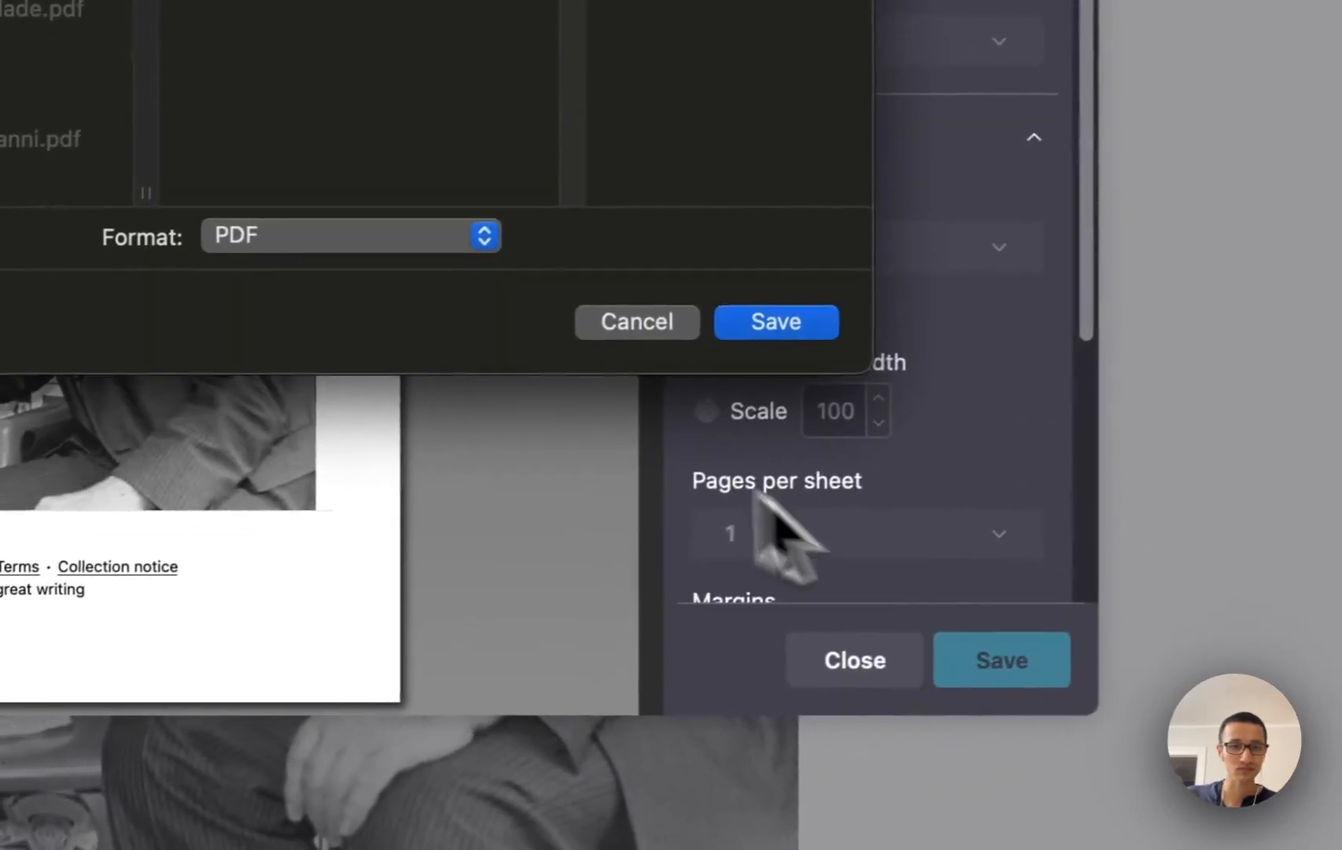
{"action": "left_click", "coordinate": [806, 322]}
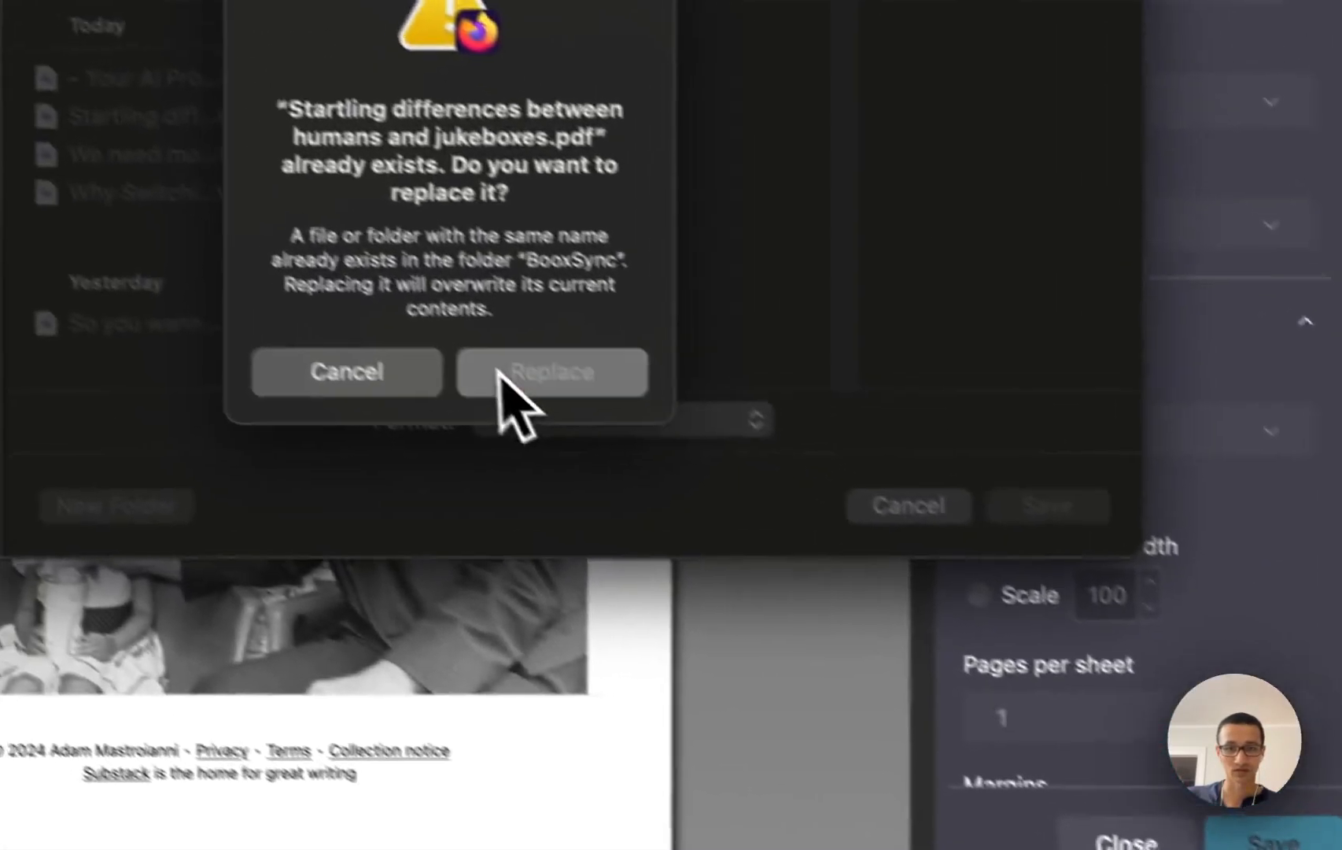
{"action": "left_click", "coordinate": [289, 184]}
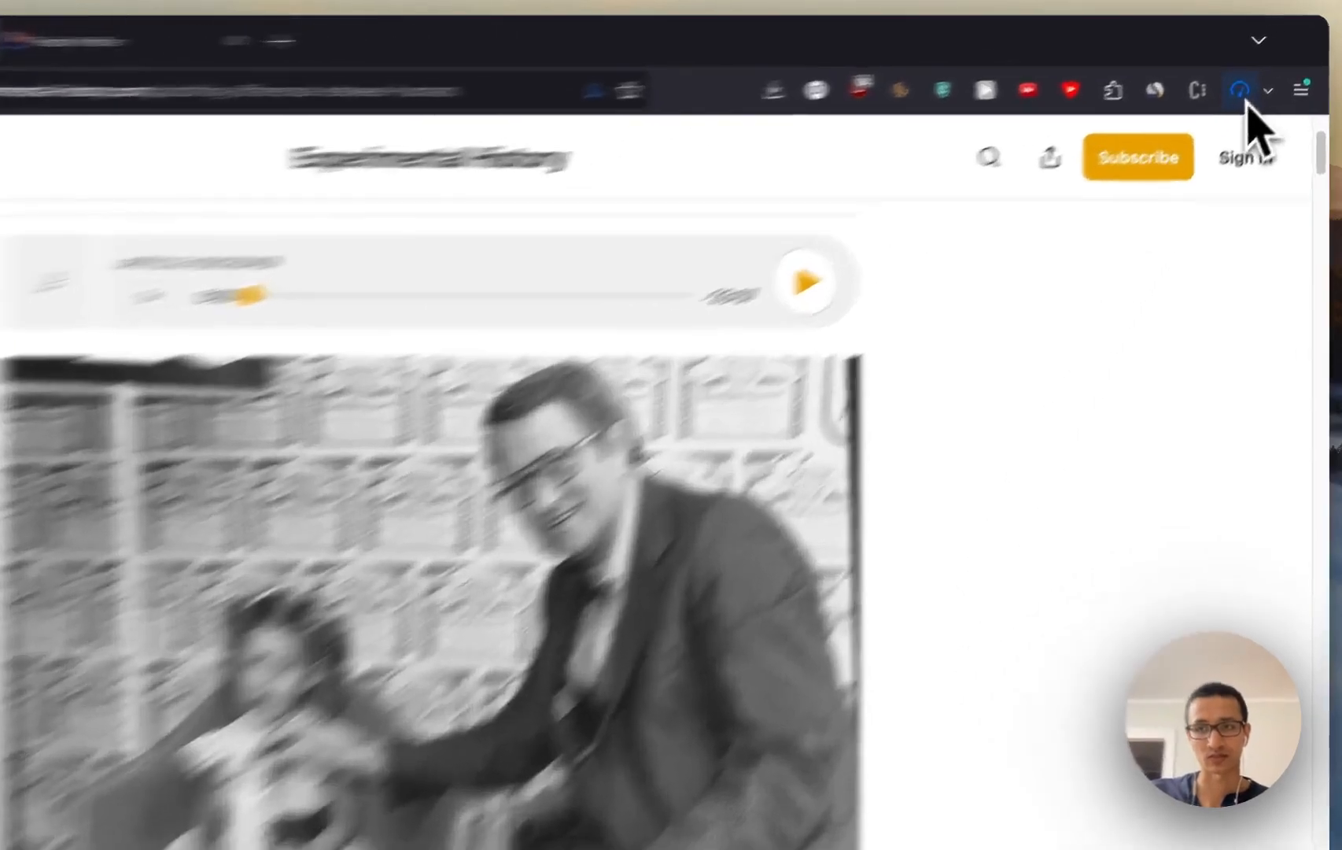
Step: Capture the recorded performance profile and show the Stack Chart of the Parent Process
{"action": "left_click", "coordinate": [1245, 90]}
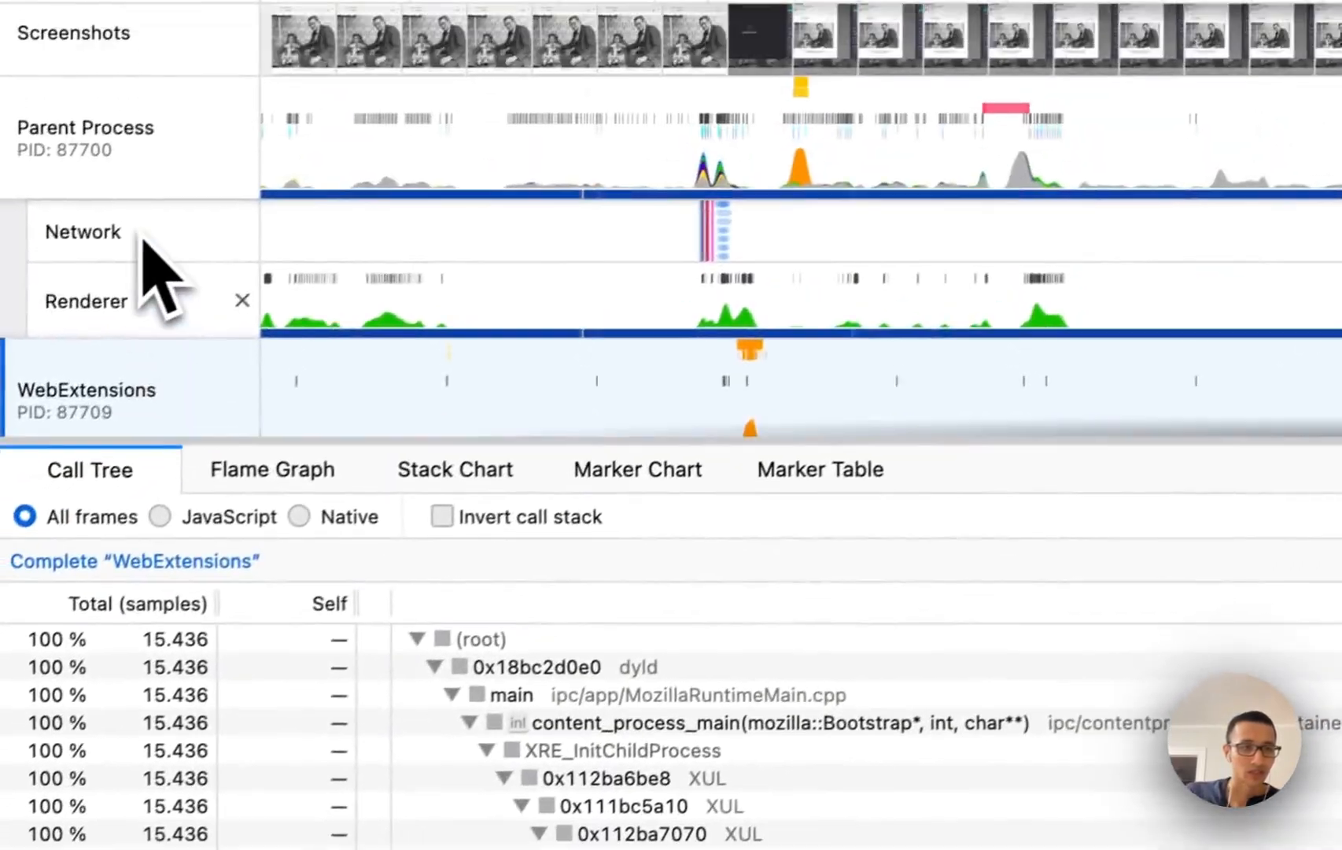
{"action": "left_click", "coordinate": [117, 171]}
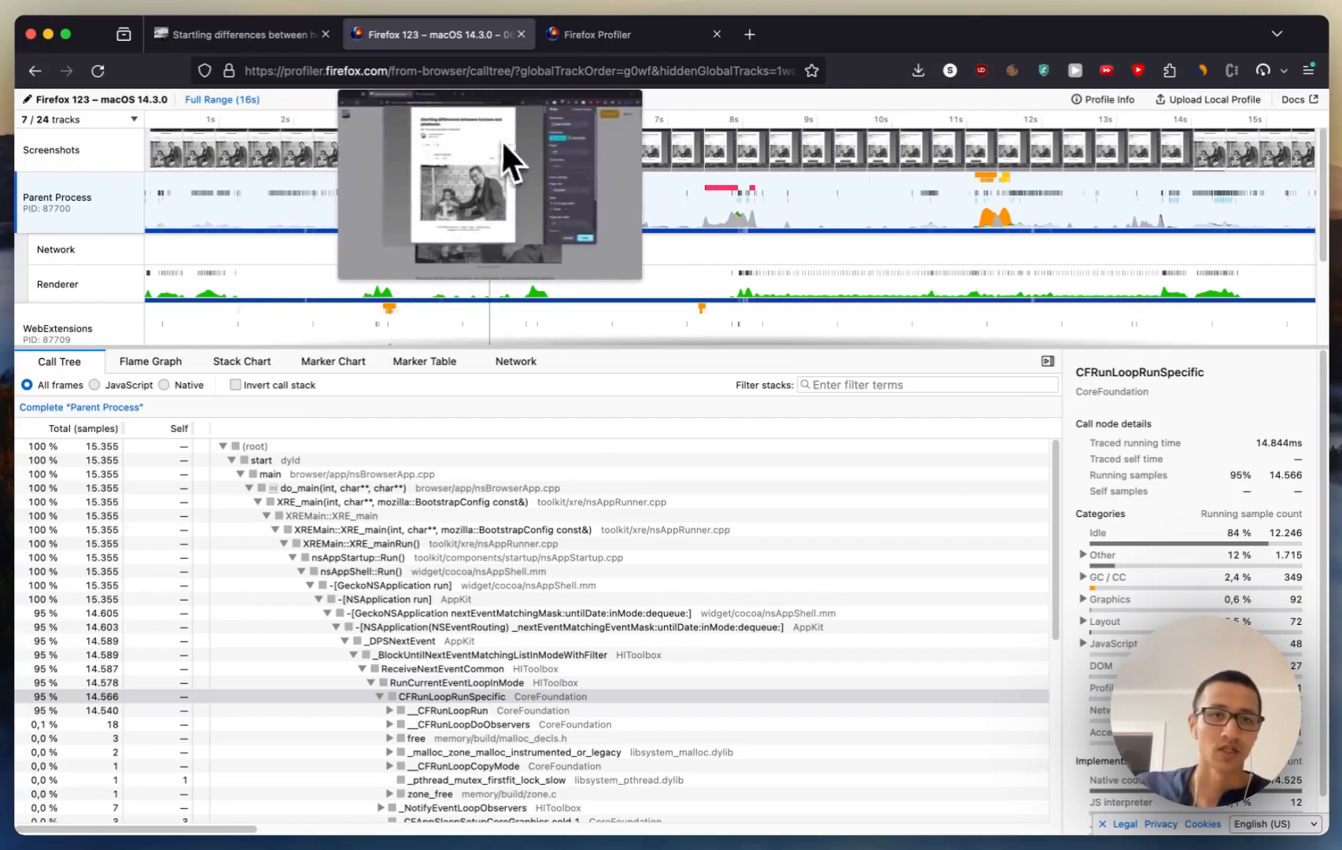
{"action": "left_click", "coordinate": [264, 362]}
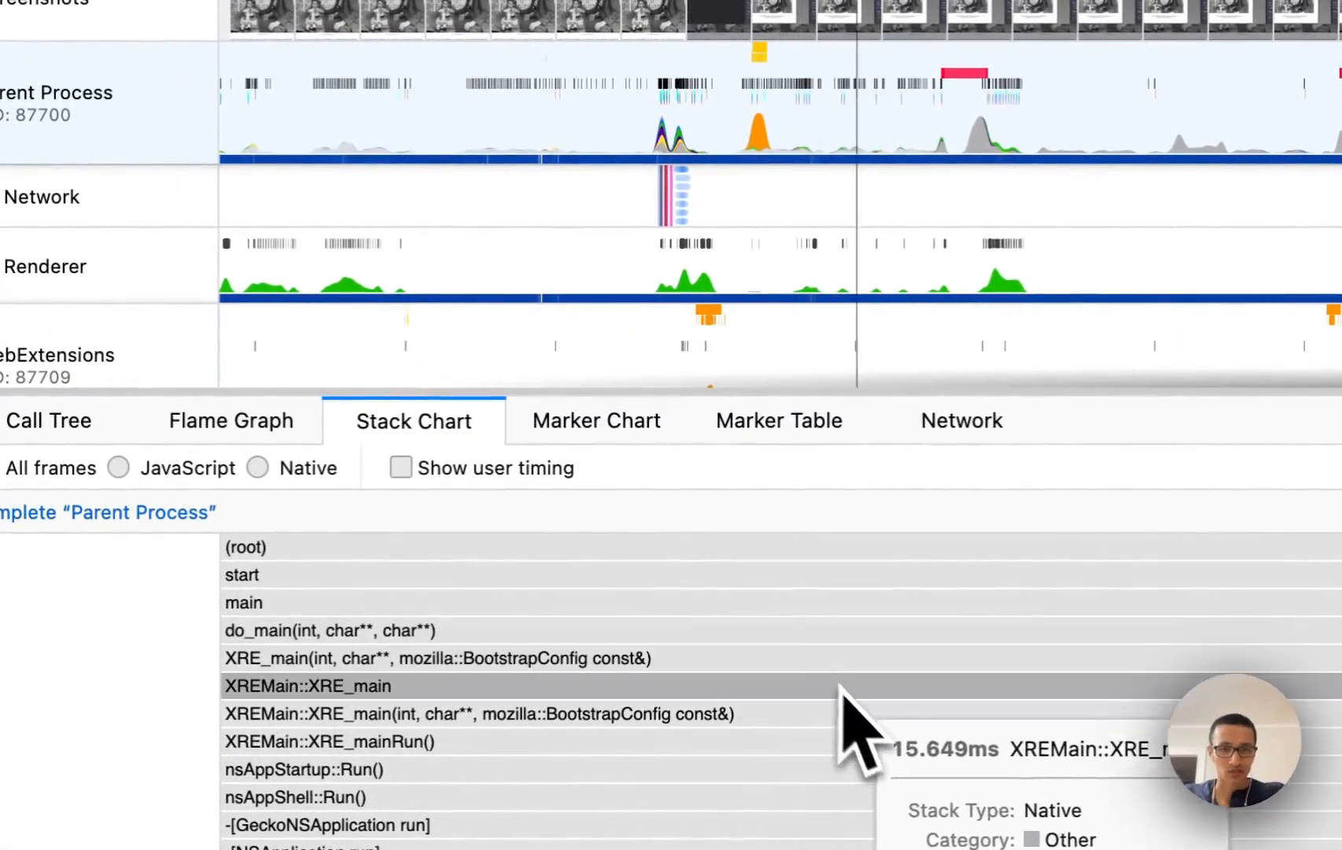
Step: Select the printing phase on the profile timeline, from about 4.9 s to 13.7 s, a range of 8.8 s
{"action": "scroll", "coordinate": [757, 659], "scroll_direction": "up", "scroll_amount": 3}
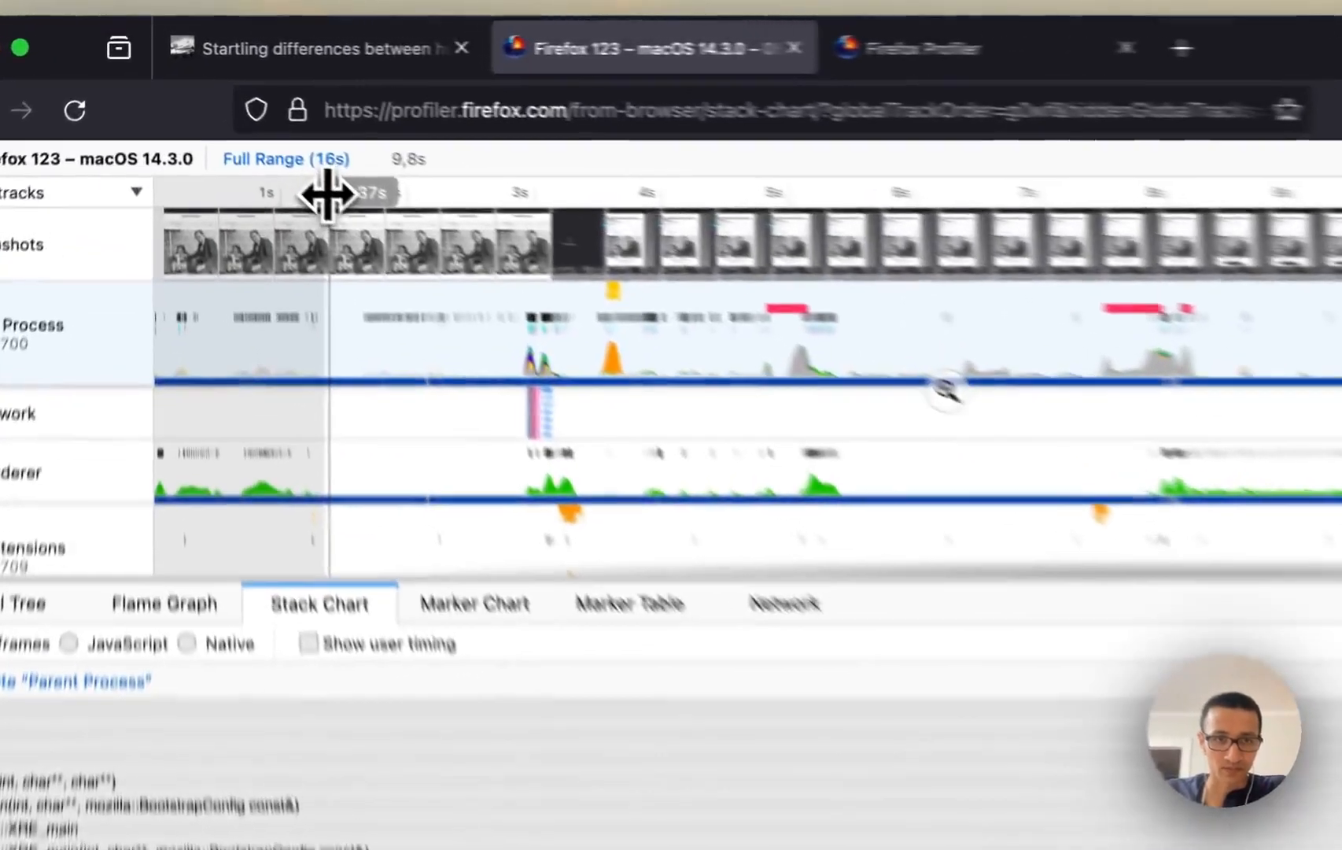
{"action": "left_click_drag", "start_coordinate": [250, 120], "coordinate": [521, 131]}
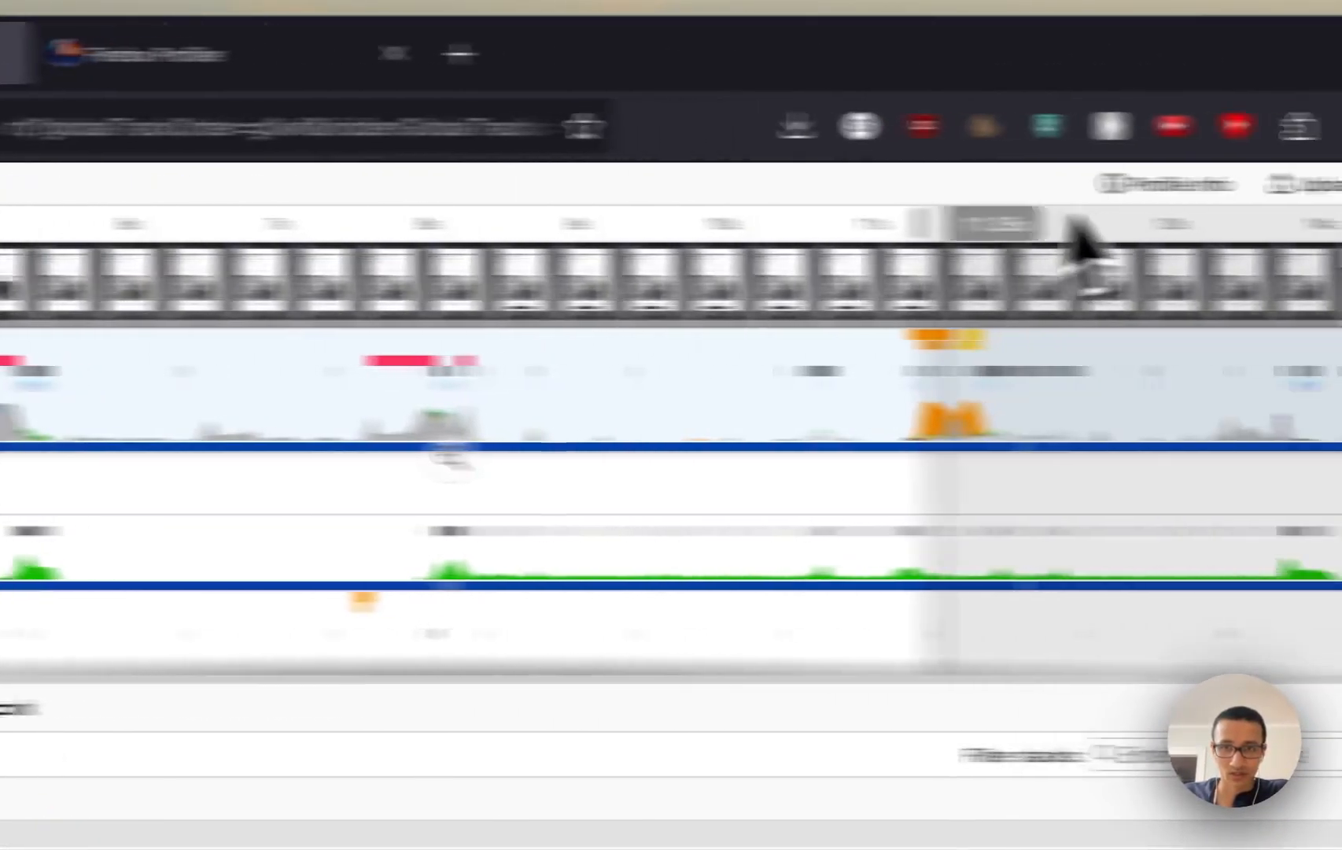
{"action": "left_click_drag", "start_coordinate": [623, 216], "coordinate": [779, 220]}
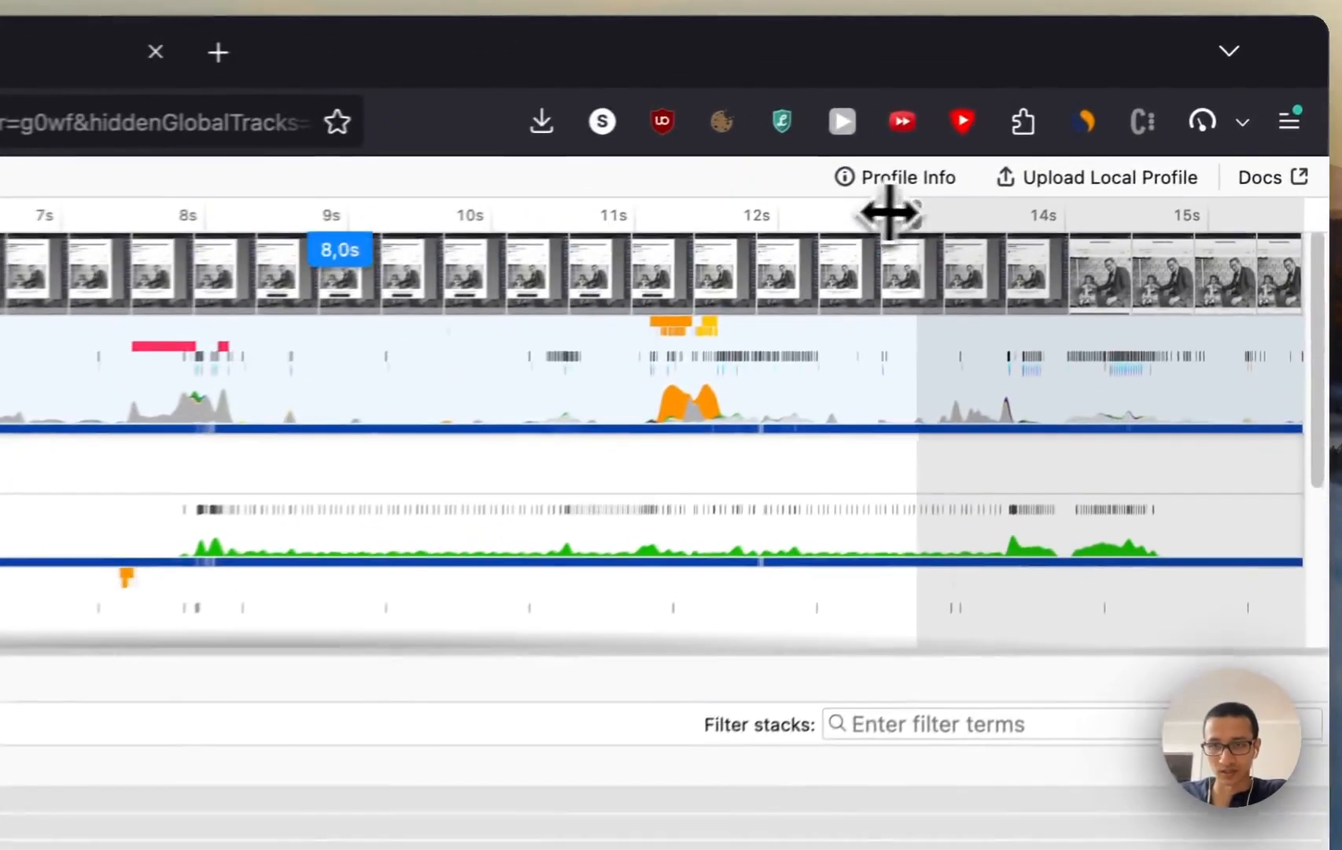
{"action": "left_click_drag", "start_coordinate": [982, 145], "coordinate": [1047, 146]}
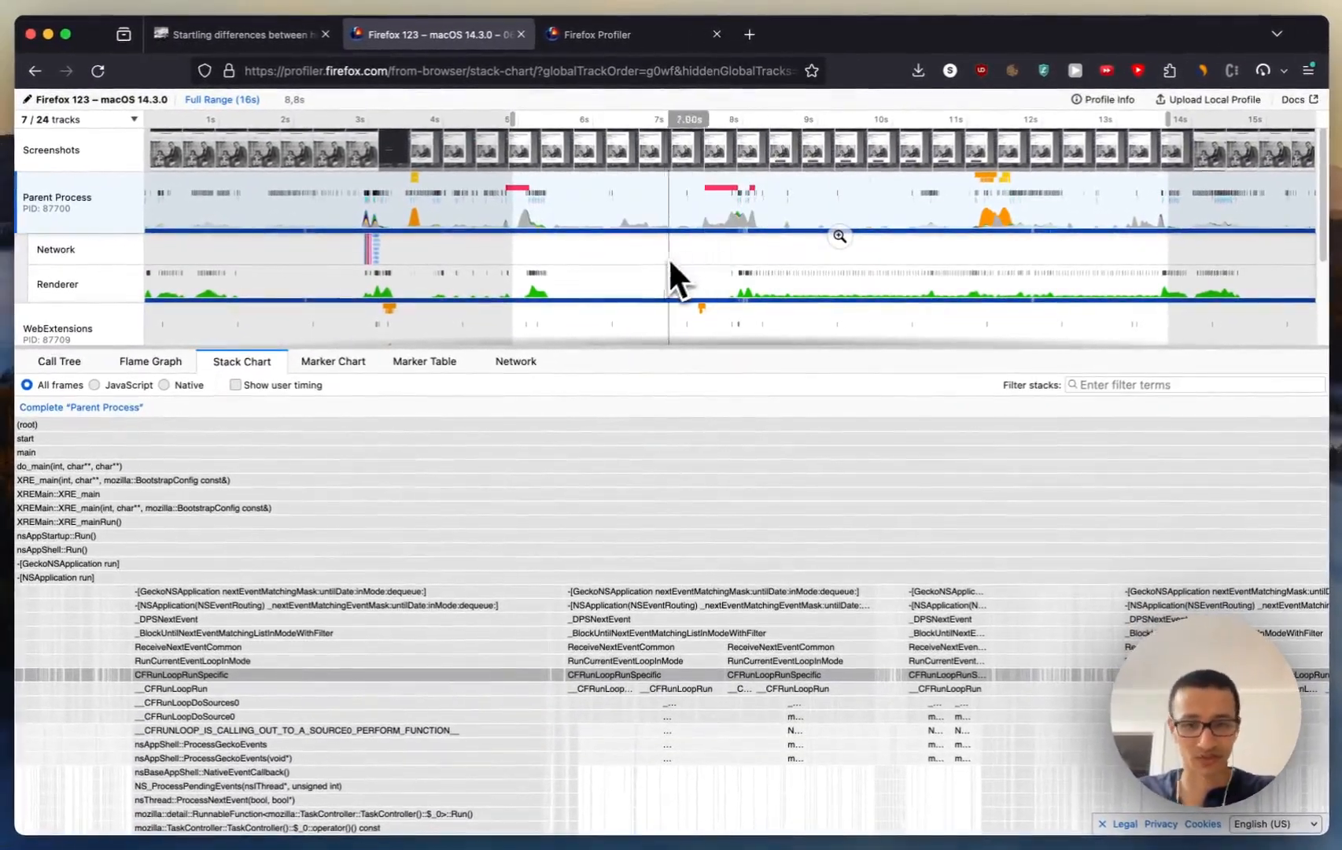
Step: Filter the Parent Process stacks by "Print" within the selected time range
{"action": "scroll", "coordinate": [619, 550], "scroll_direction": "down", "scroll_amount": 3}
{"action": "scroll", "coordinate": [622, 546], "scroll_direction": "up", "scroll_amount": 3}
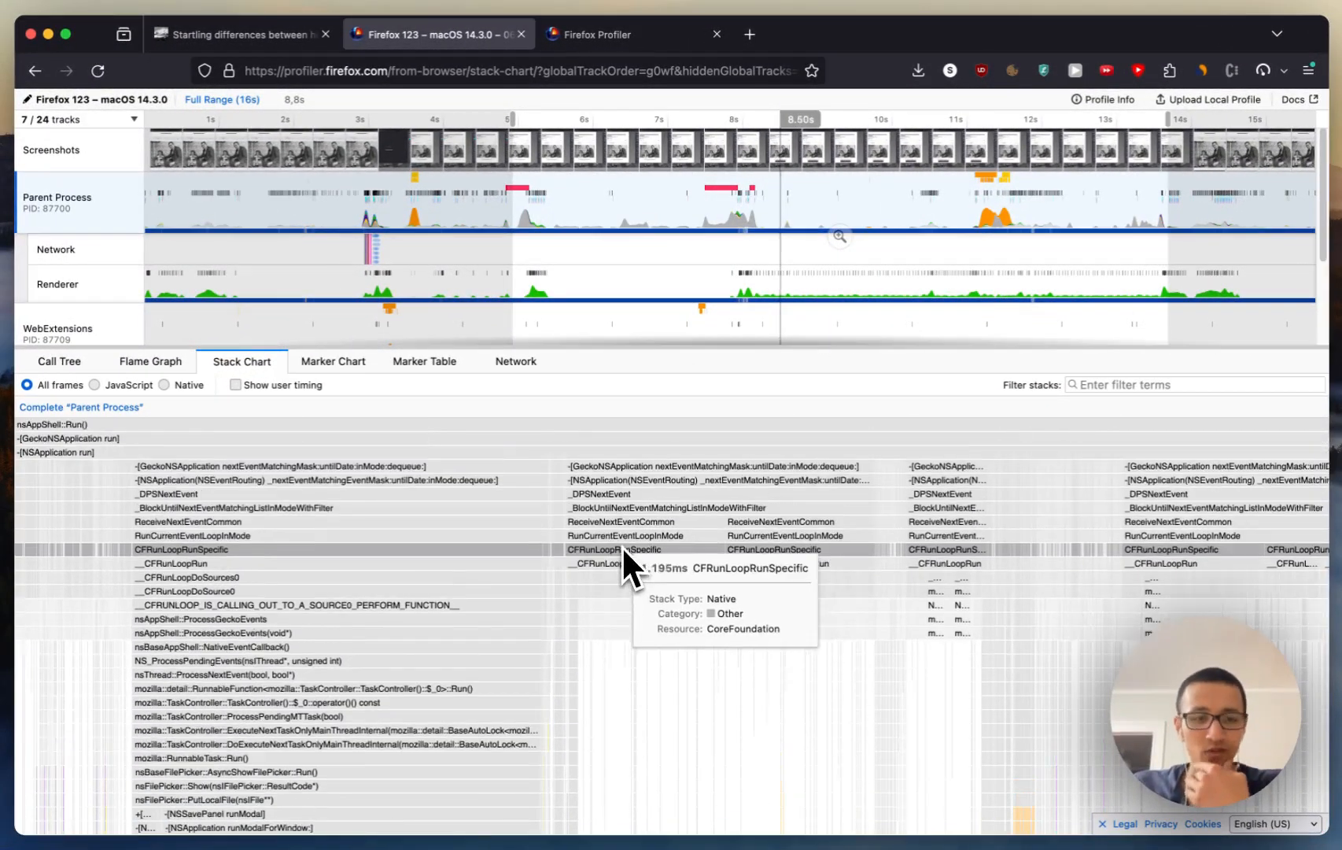
{"action": "left_click", "coordinate": [1104, 385]}
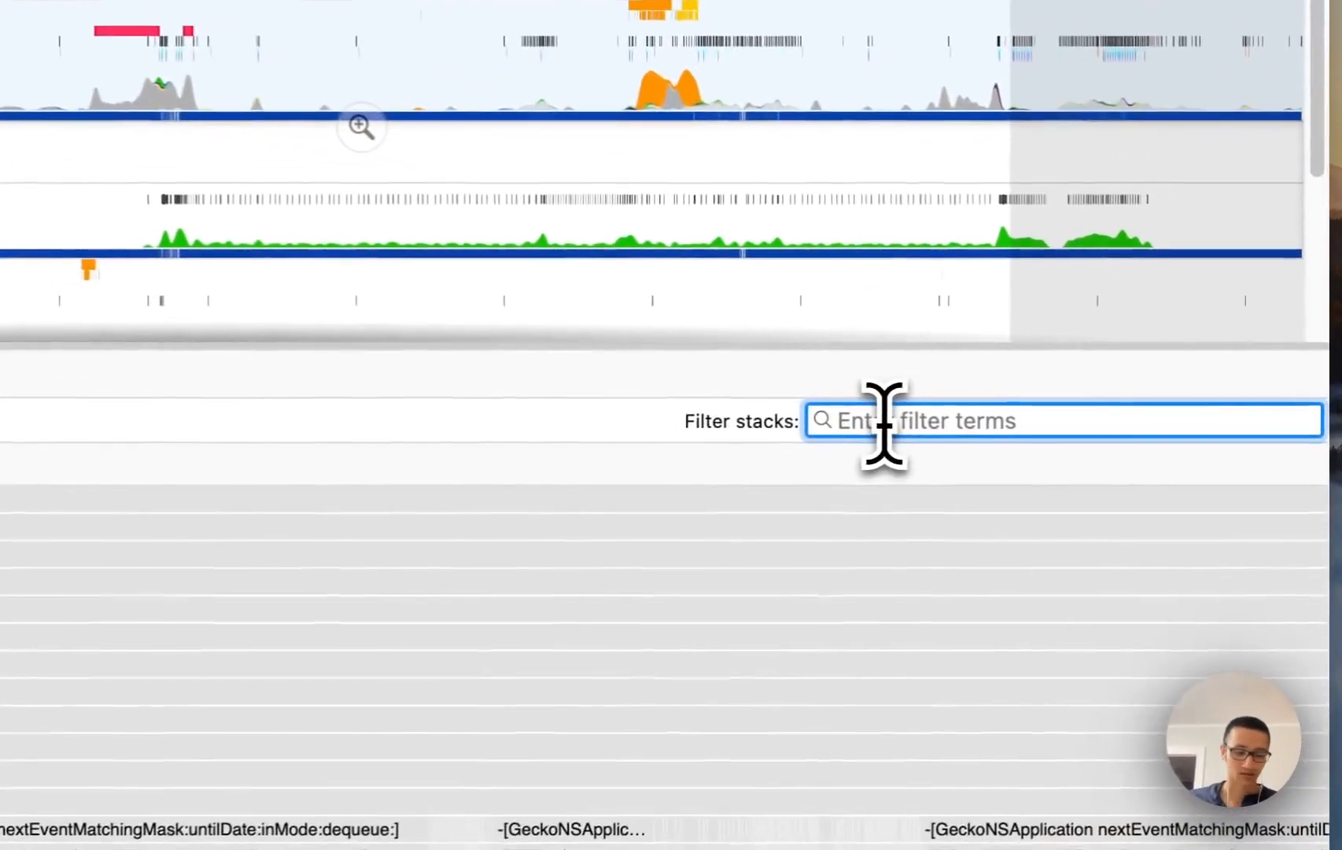
{"action": "type", "text": "P"}
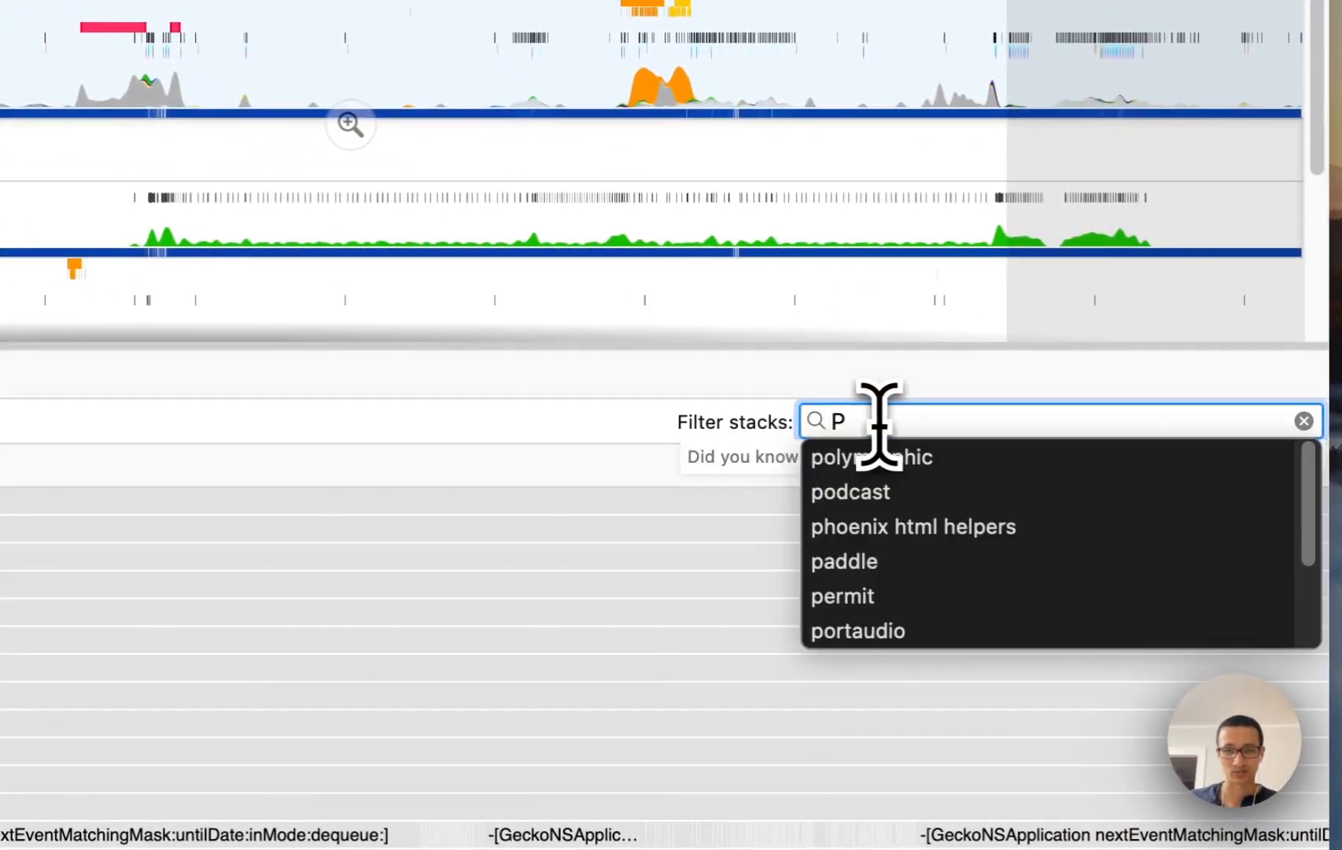
{"action": "type", "text": "rint"}
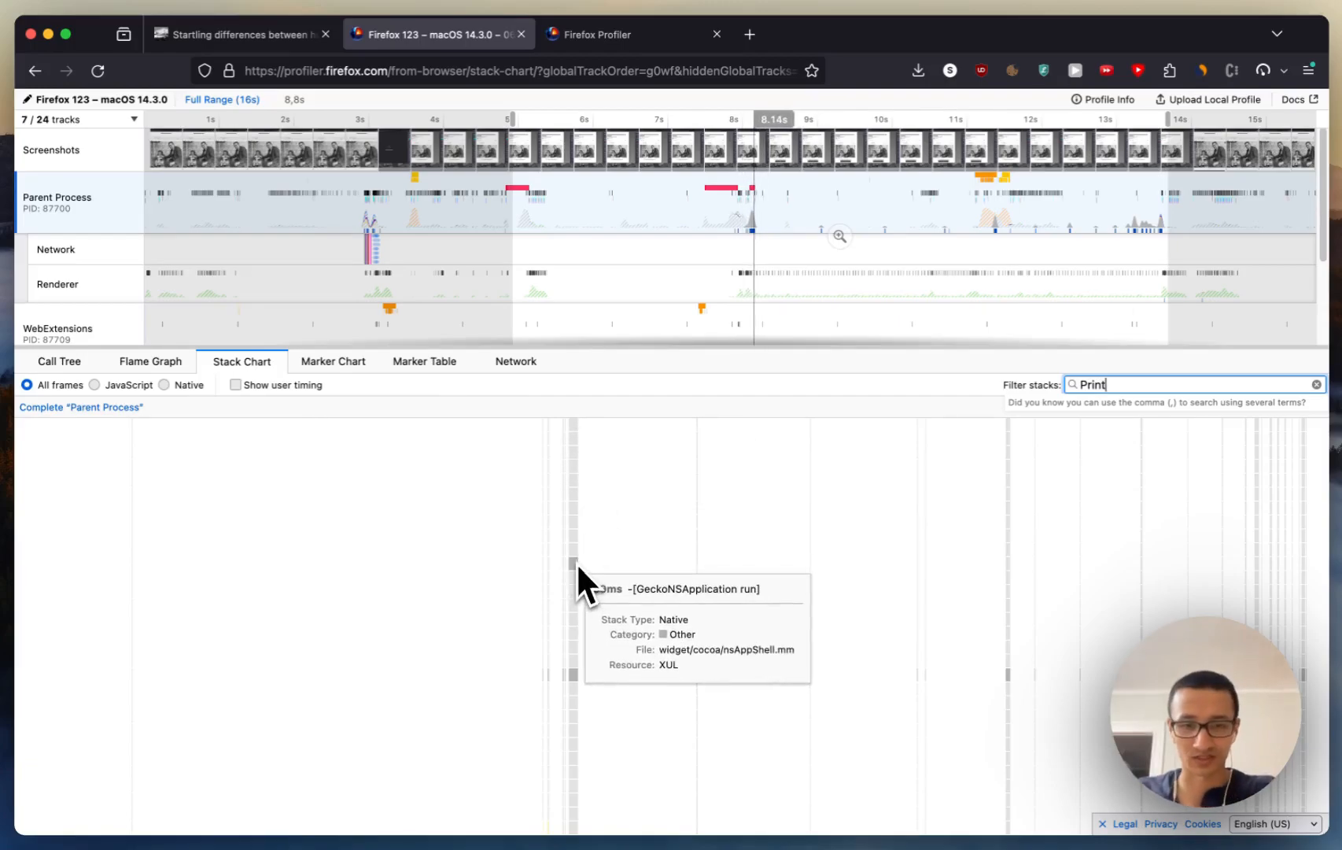
Step: Examine the filtered call stacks around 8.1 s closely, down to the PRemotePrintJob::Msg_ProcessPage call and the functions beneath it
{"action": "scroll", "coordinate": [581, 574], "scroll_direction": "up", "scroll_amount": 5}
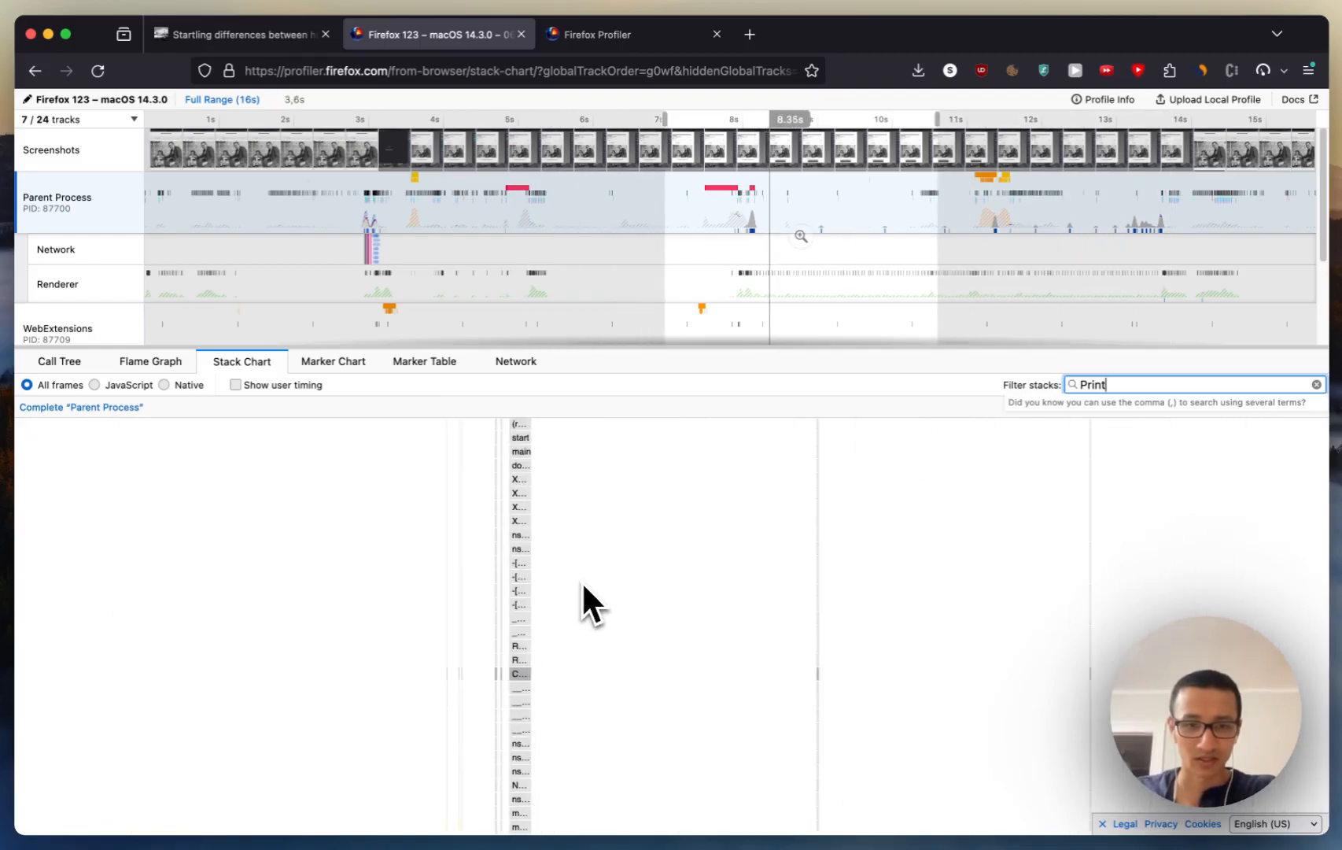
{"action": "scroll", "coordinate": [581, 581], "scroll_direction": "up", "scroll_amount": 8}
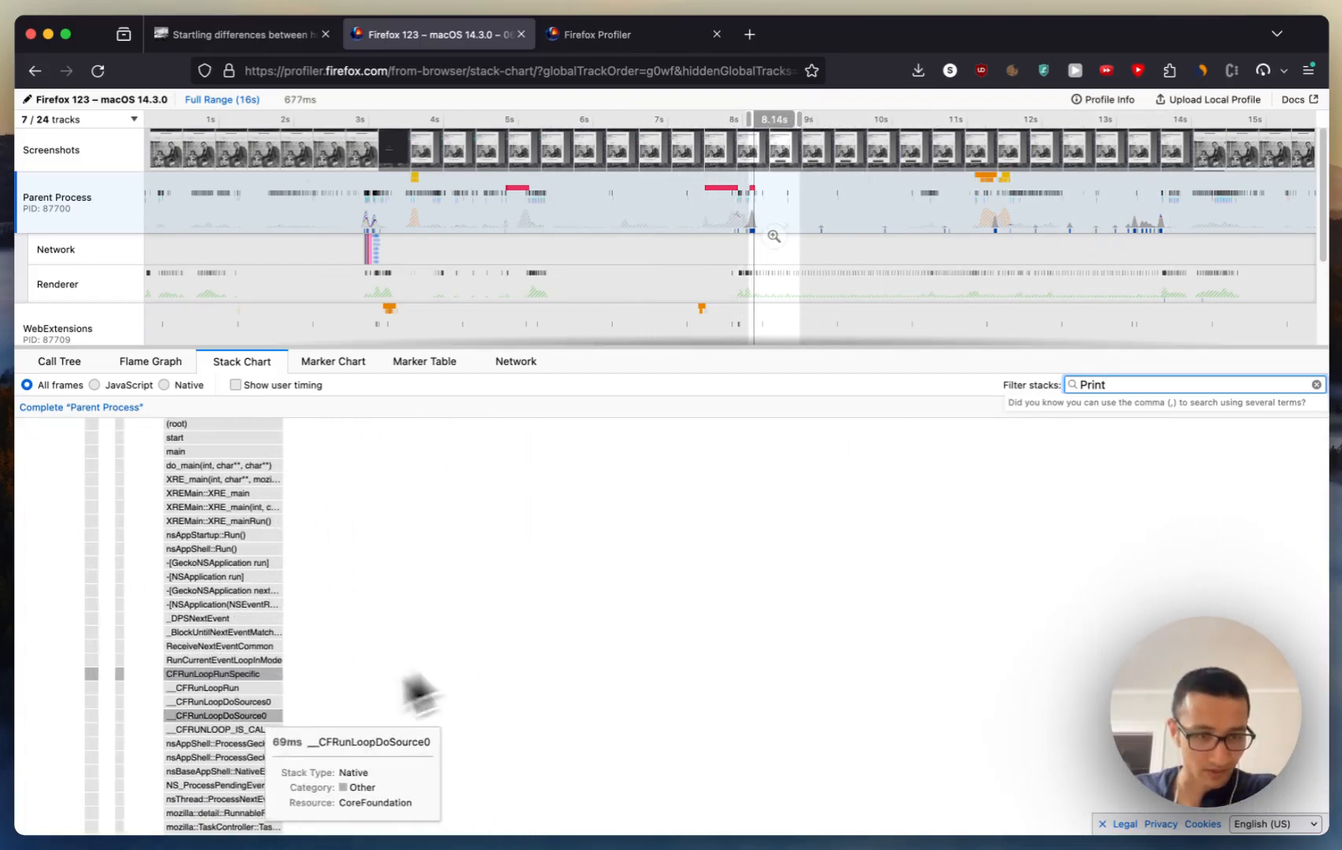
{"action": "scroll", "coordinate": [303, 716], "scroll_direction": "down", "scroll_amount": 10}
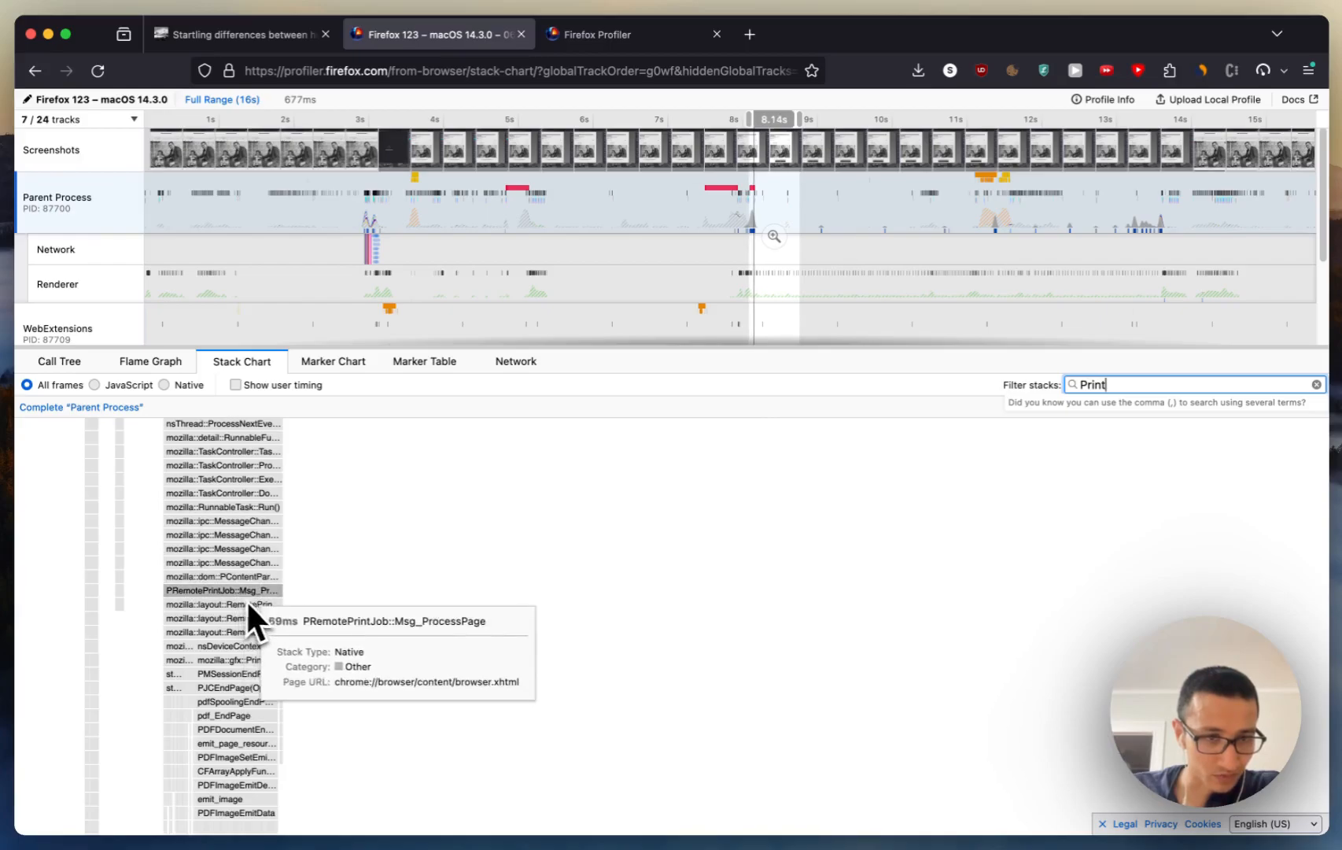
{"action": "scroll", "coordinate": [245, 557], "scroll_direction": "up", "scroll_amount": 2}
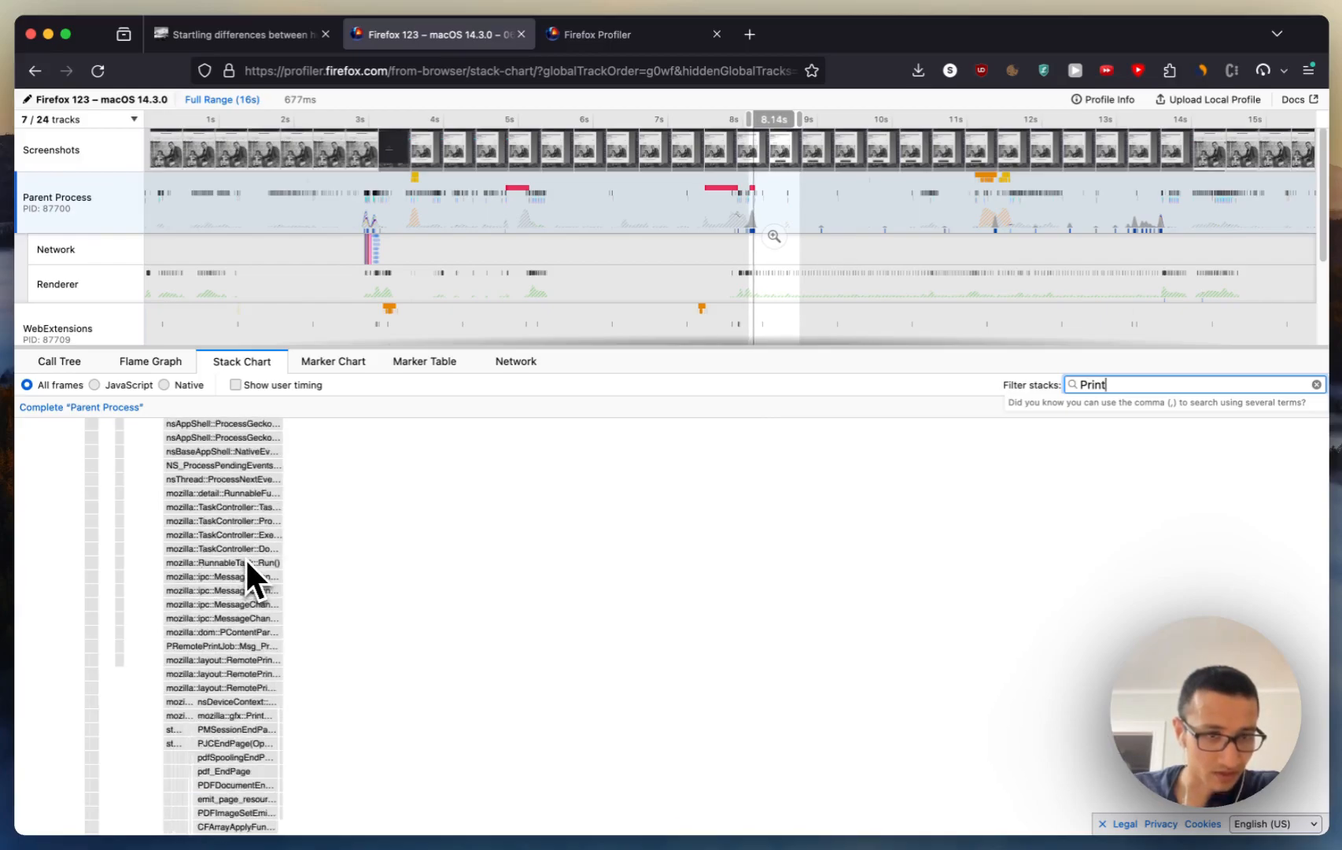
{"action": "scroll", "coordinate": [245, 557], "scroll_direction": "up", "scroll_amount": 1}
{"action": "scroll", "coordinate": [244, 558], "scroll_direction": "up", "scroll_amount": 1}
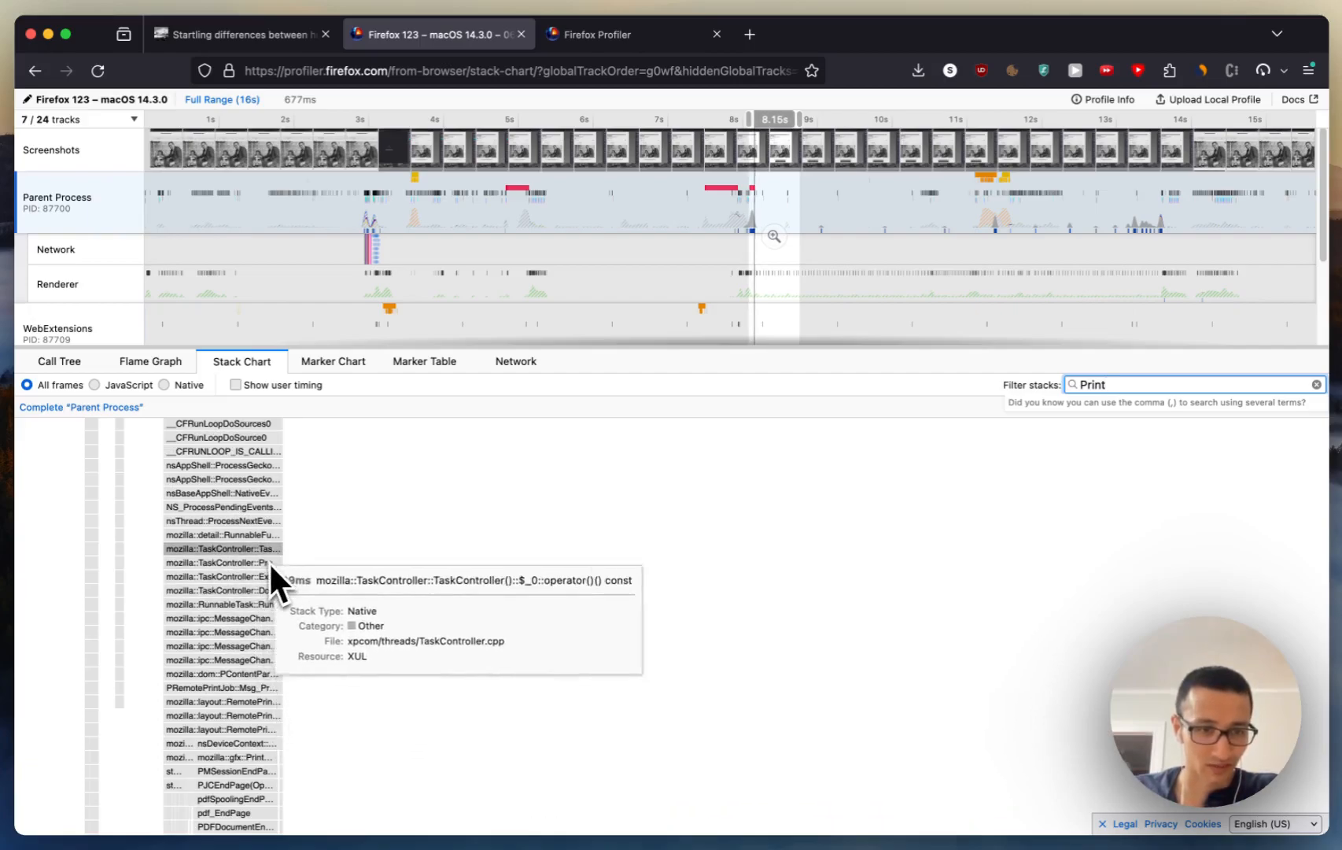
{"action": "scroll", "coordinate": [250, 537], "scroll_direction": "up", "scroll_amount": 1}
{"action": "scroll", "coordinate": [248, 656], "scroll_direction": "up", "scroll_amount": 2}
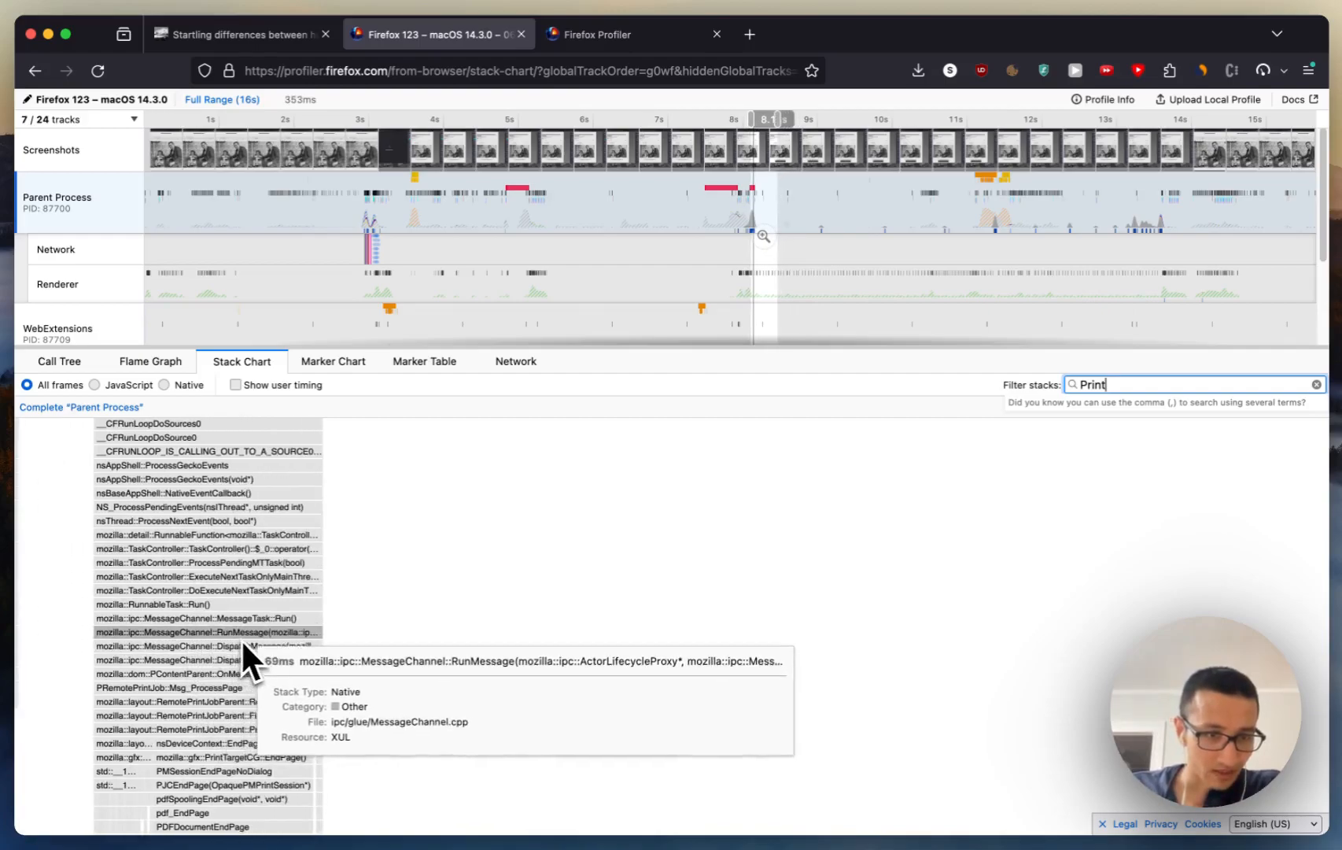
{"action": "scroll", "coordinate": [240, 637], "scroll_direction": "up", "scroll_amount": 2}
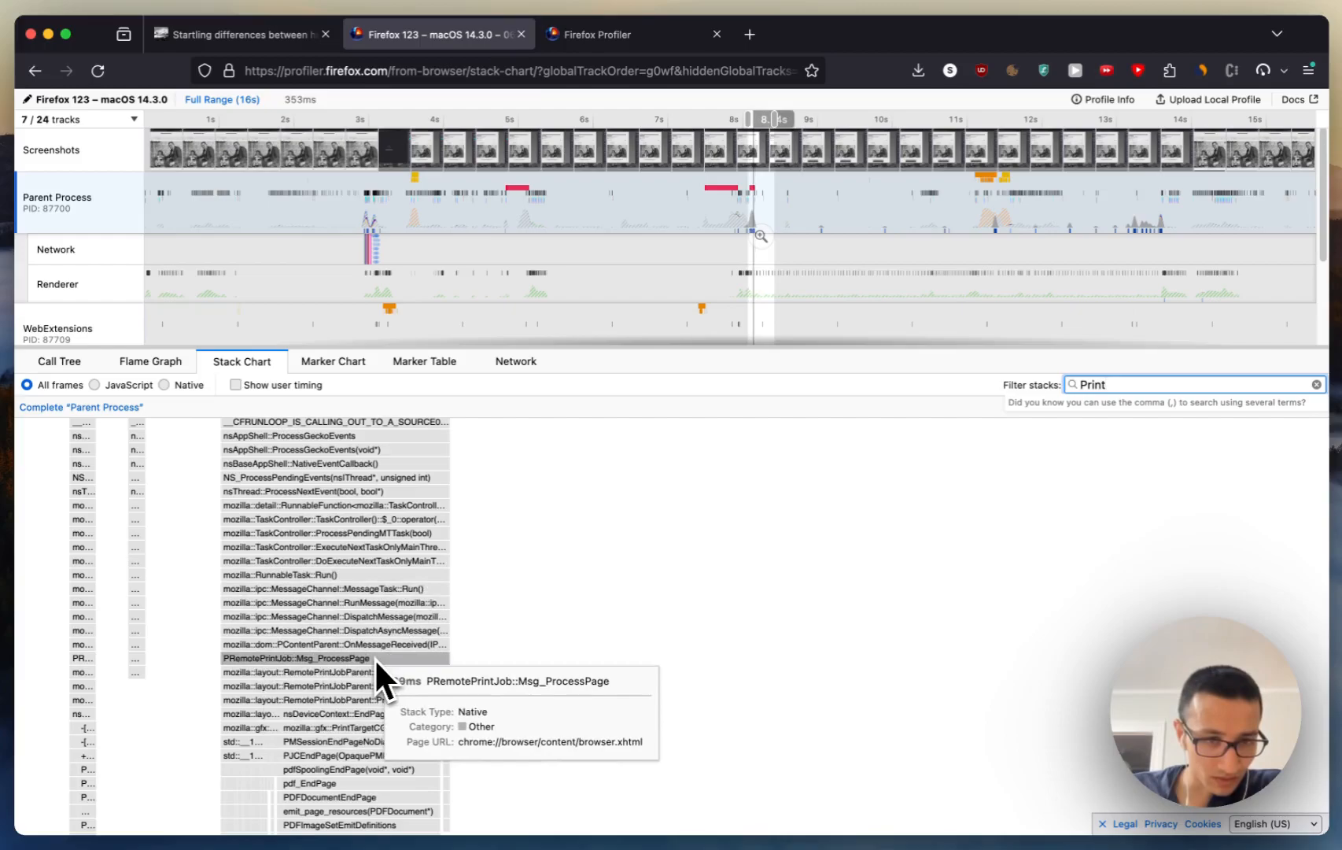
{"action": "scroll", "coordinate": [375, 658], "scroll_direction": "up", "scroll_amount": 2}
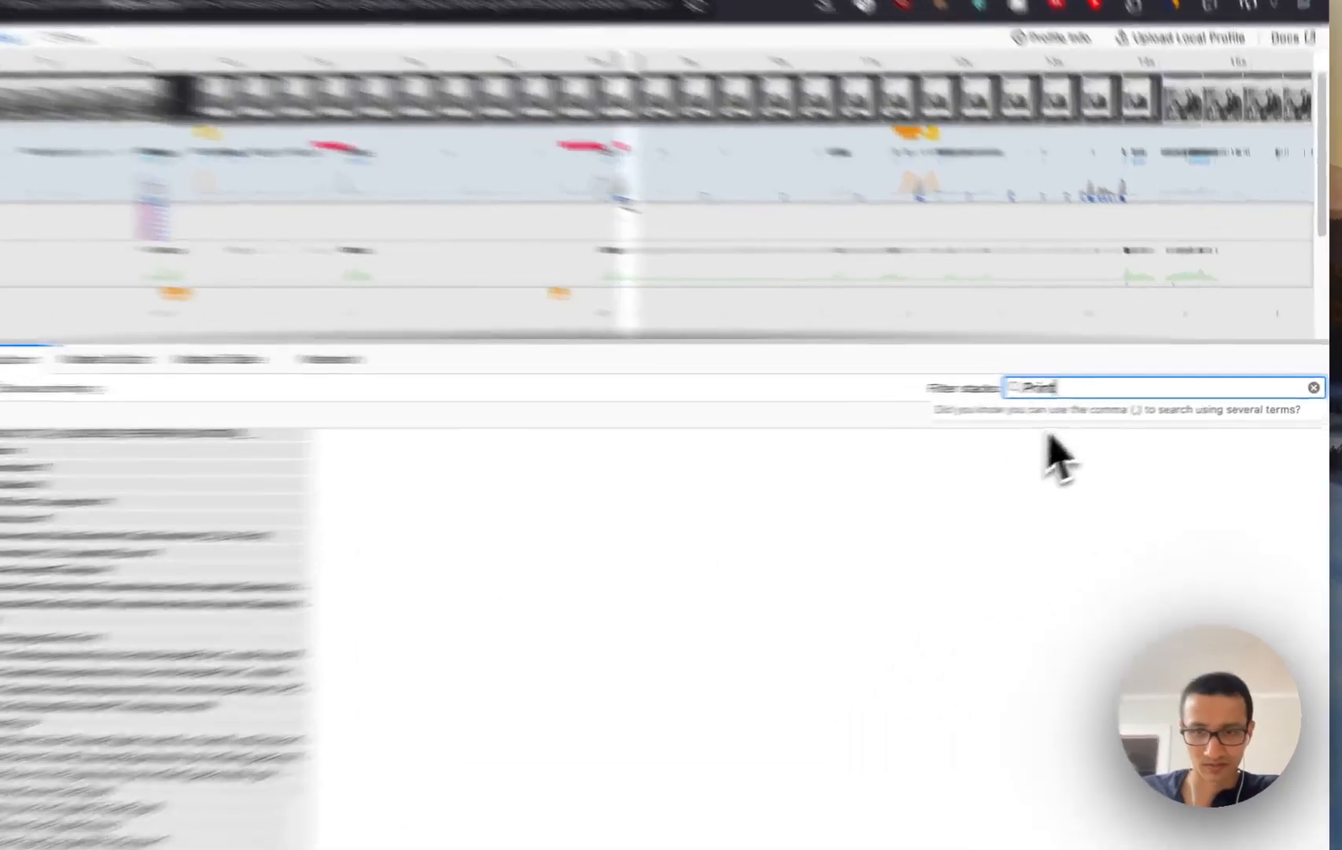
Step: Filter the stacks by "ProcessPage" instead and widen the selected time range around 8.1 s to about 1.2 s
{"action": "double_click", "coordinate": [1125, 384]}
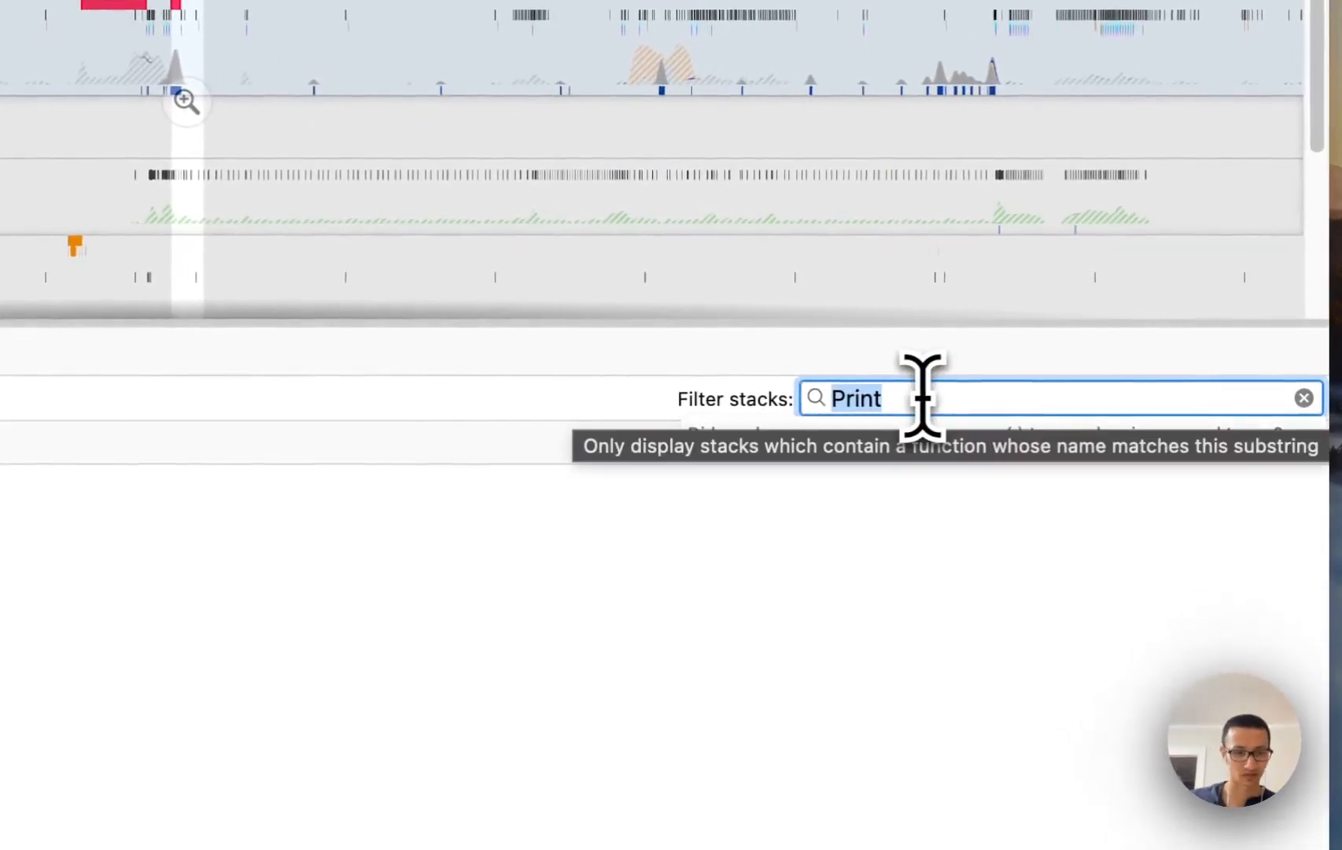
{"action": "type", "text": "Process"}
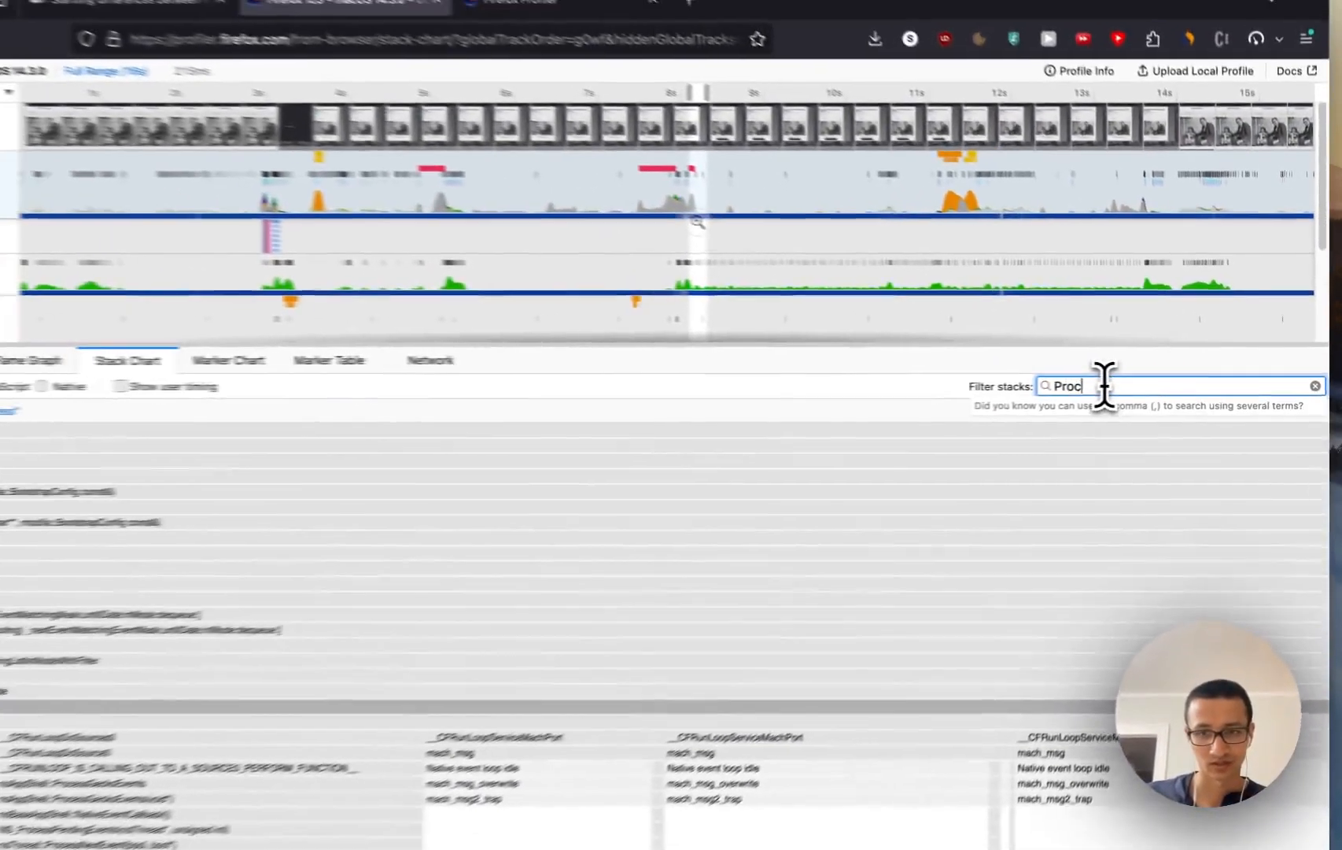
{"action": "type", "text": "Page"}
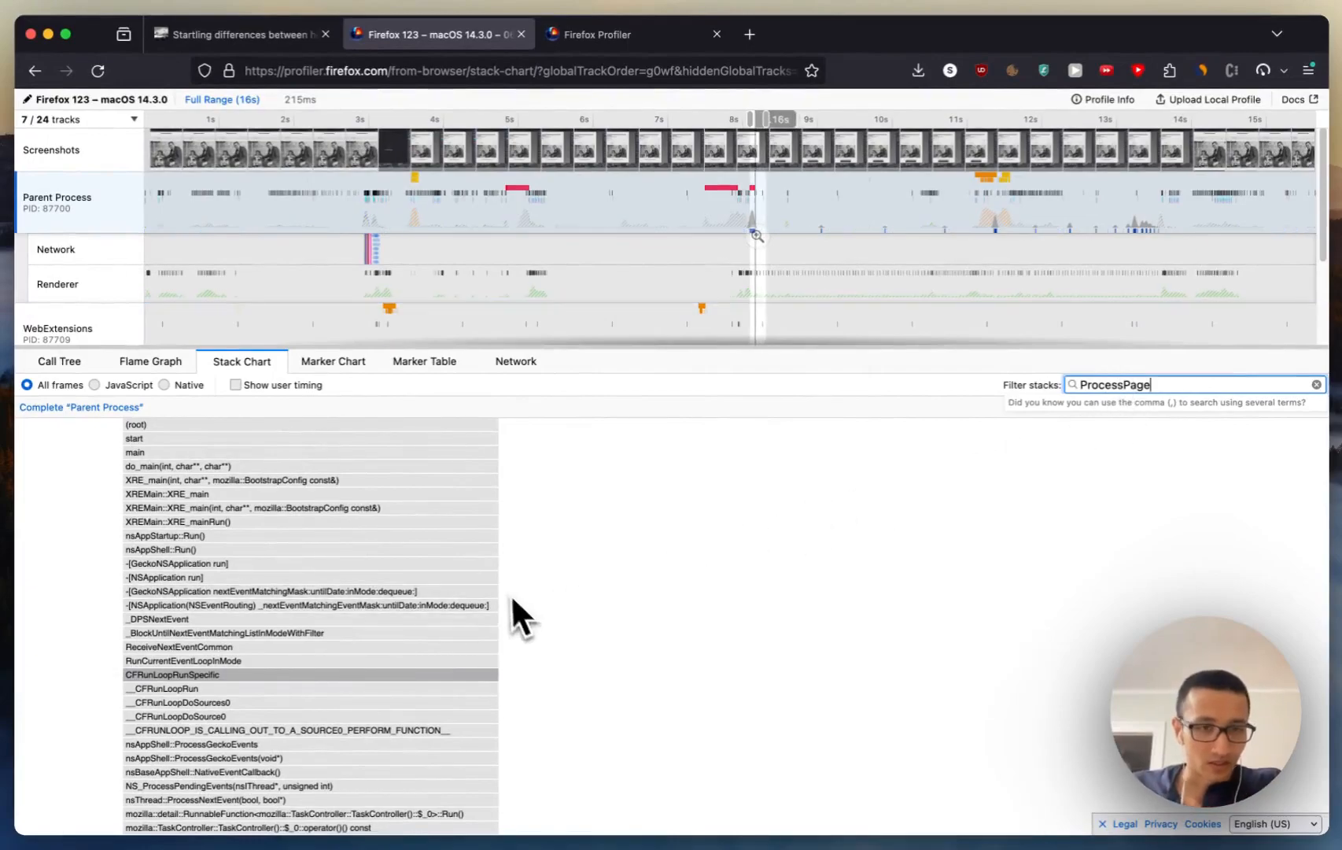
{"action": "scroll", "coordinate": [527, 563], "scroll_direction": "down", "scroll_amount": 3, "text": "ctrl"}
{"action": "scroll", "coordinate": [527, 559], "scroll_direction": "down", "scroll_amount": 5, "text": "ctrl"}
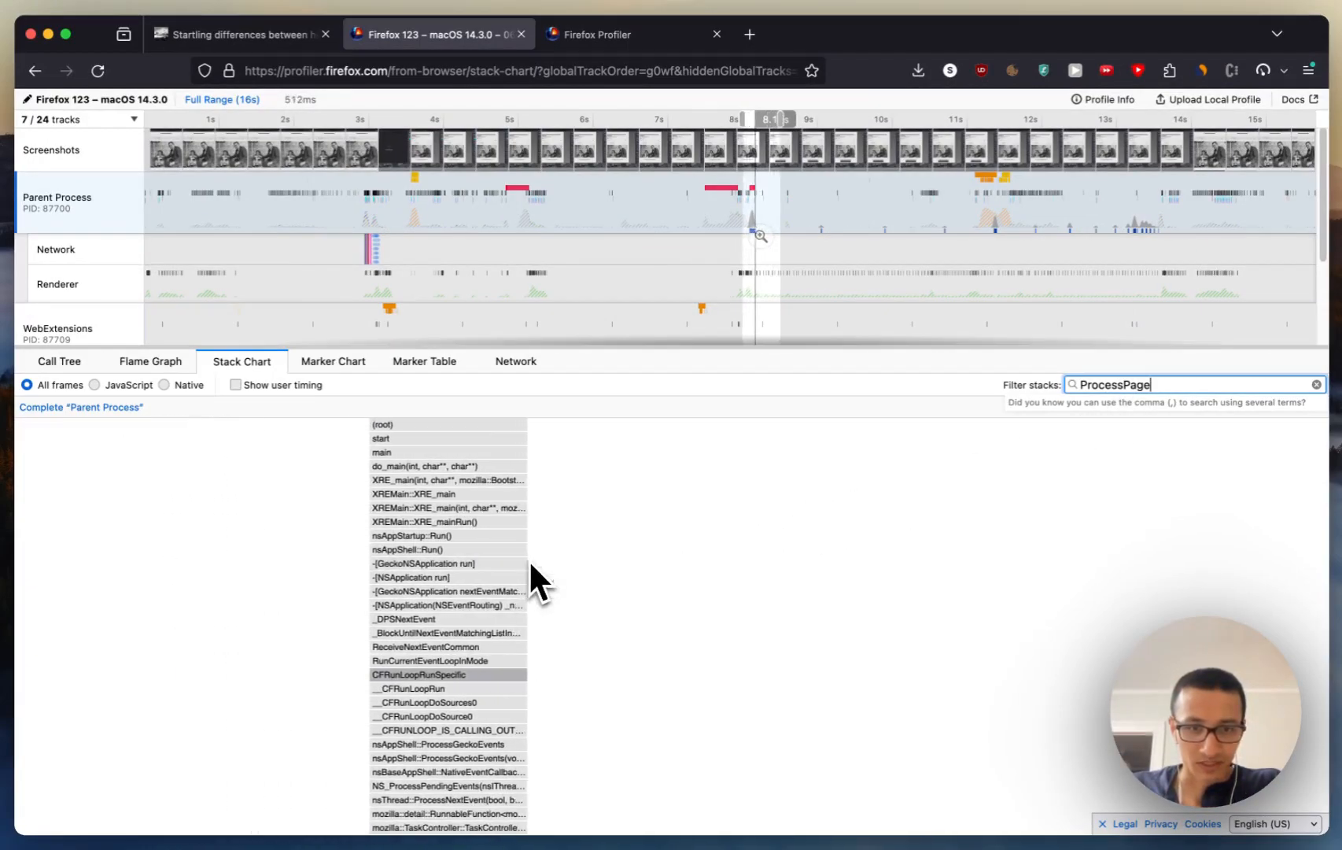
{"action": "scroll", "coordinate": [668, 579], "scroll_direction": "down", "scroll_amount": 5, "text": "ctrl"}
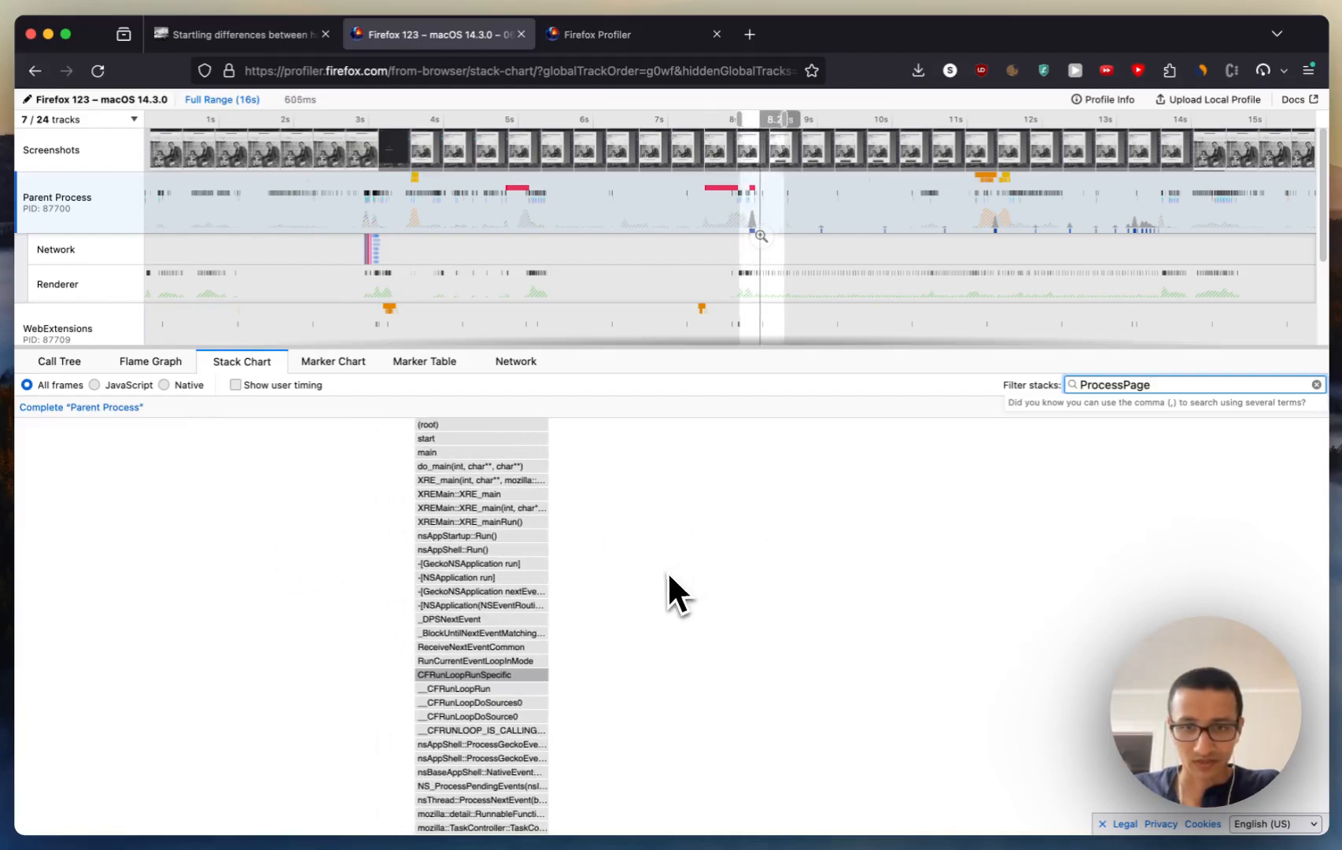
{"action": "scroll", "coordinate": [673, 571], "scroll_direction": "up", "scroll_amount": 5, "text": "ctrl"}
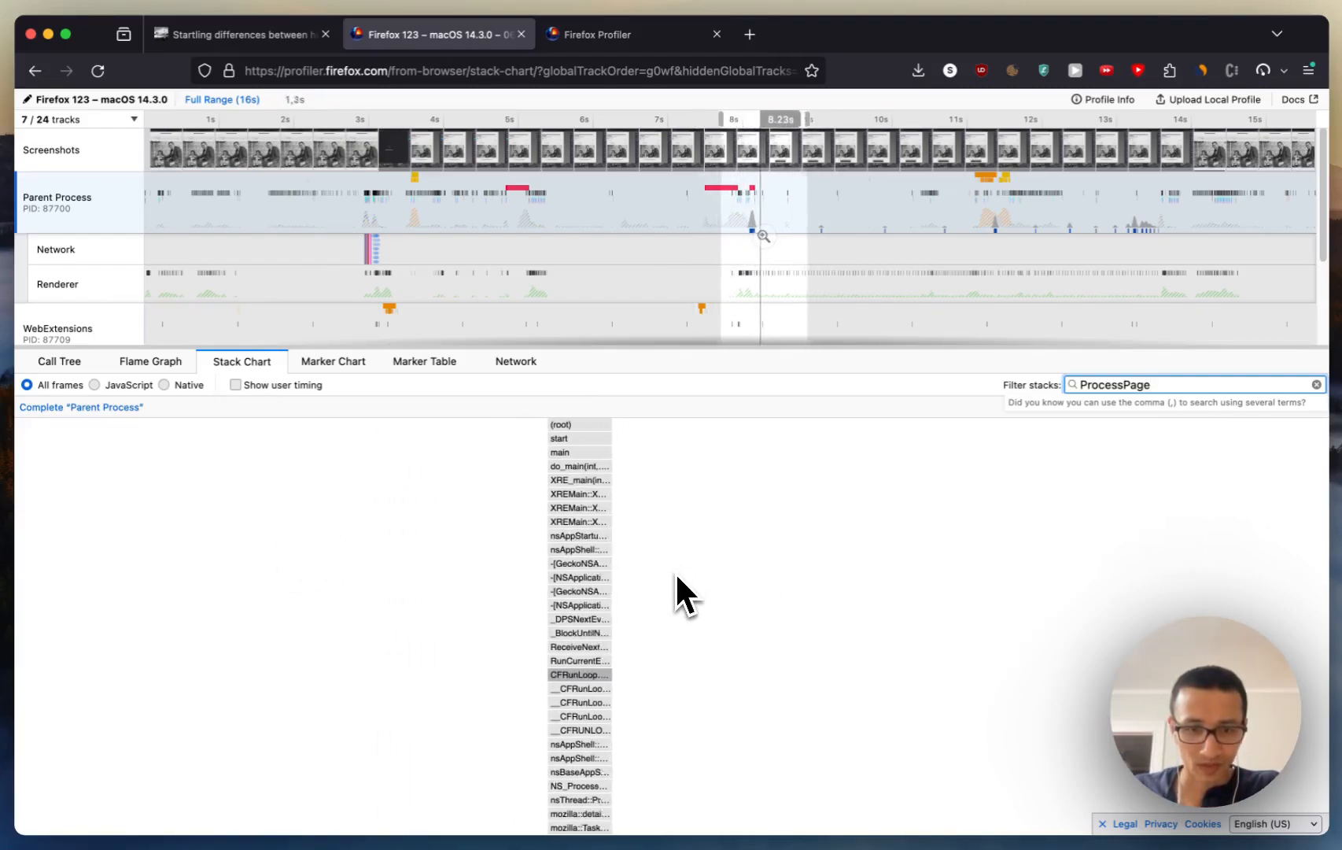
Step: Narrow the range around 8.1 s to 206 ms and examine the ProcessPage stack, including the functions beneath PRemotePrintJob::Msg_ProcessPage
{"action": "scroll", "coordinate": [555, 606], "scroll_direction": "down", "scroll_amount": 3}
{"action": "scroll", "coordinate": [555, 606], "scroll_direction": "left", "scroll_amount": 3}
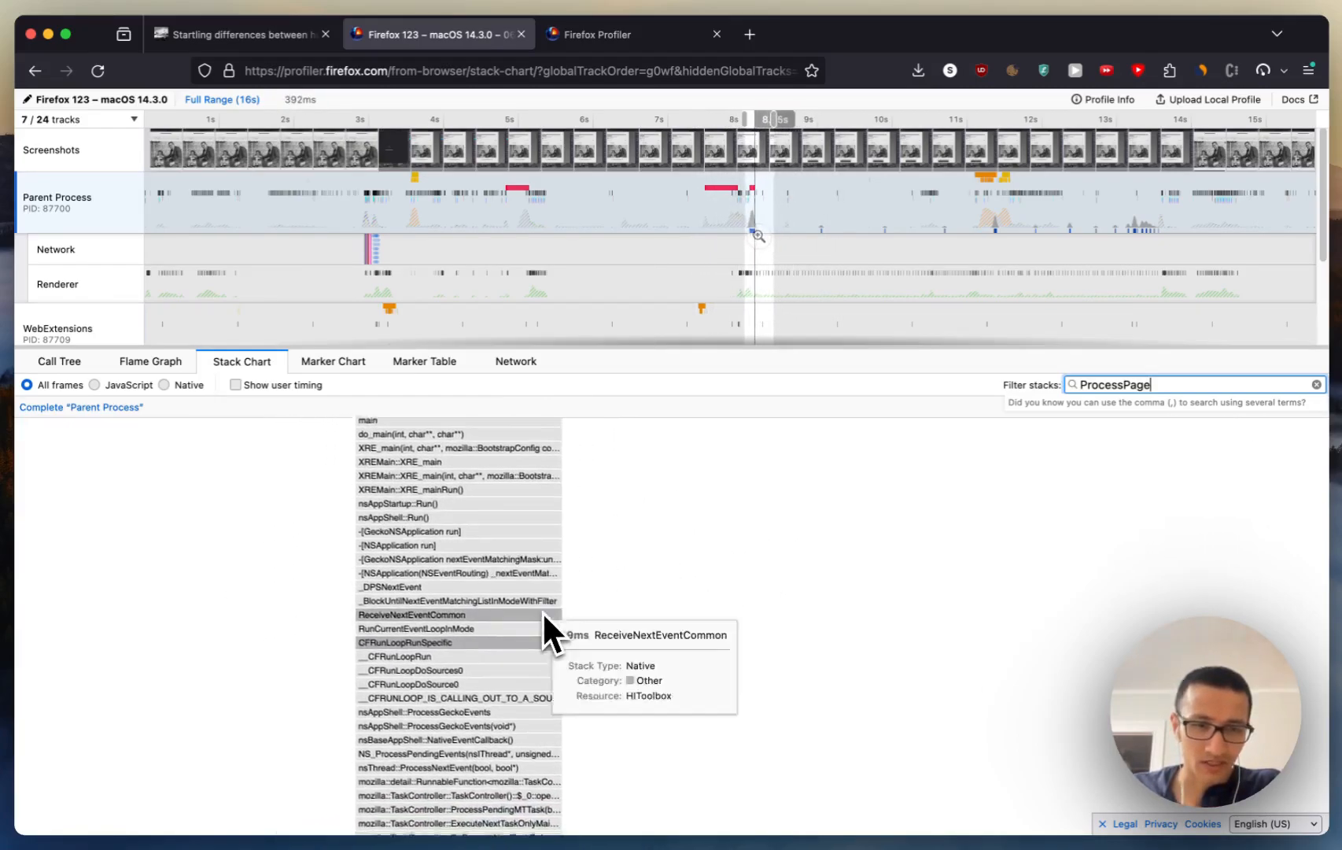
{"action": "scroll", "coordinate": [583, 640], "scroll_direction": "down", "scroll_amount": 2}
{"action": "scroll", "coordinate": [583, 641], "scroll_direction": "left", "scroll_amount": 3}
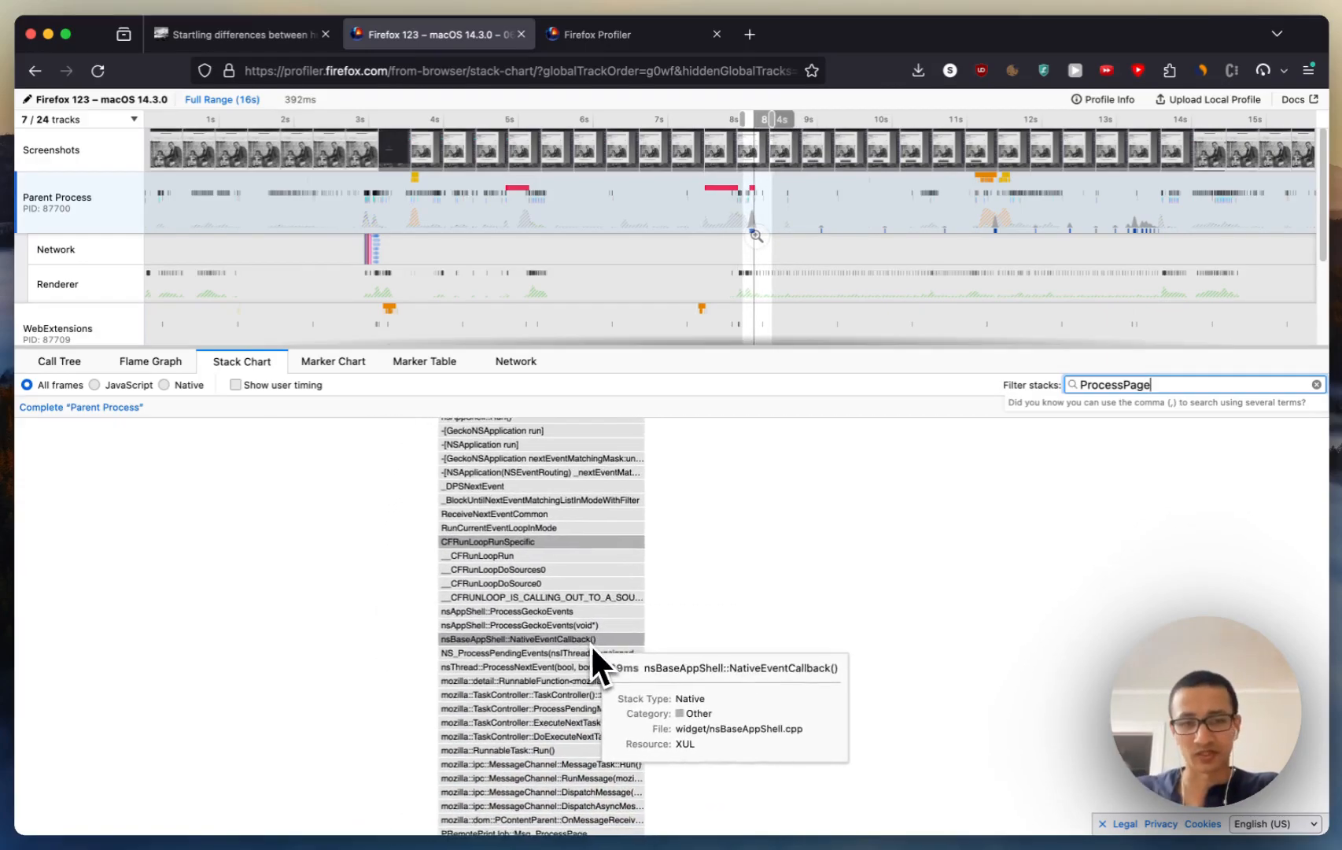
{"action": "scroll", "coordinate": [598, 647], "scroll_direction": "up", "scroll_amount": 2}
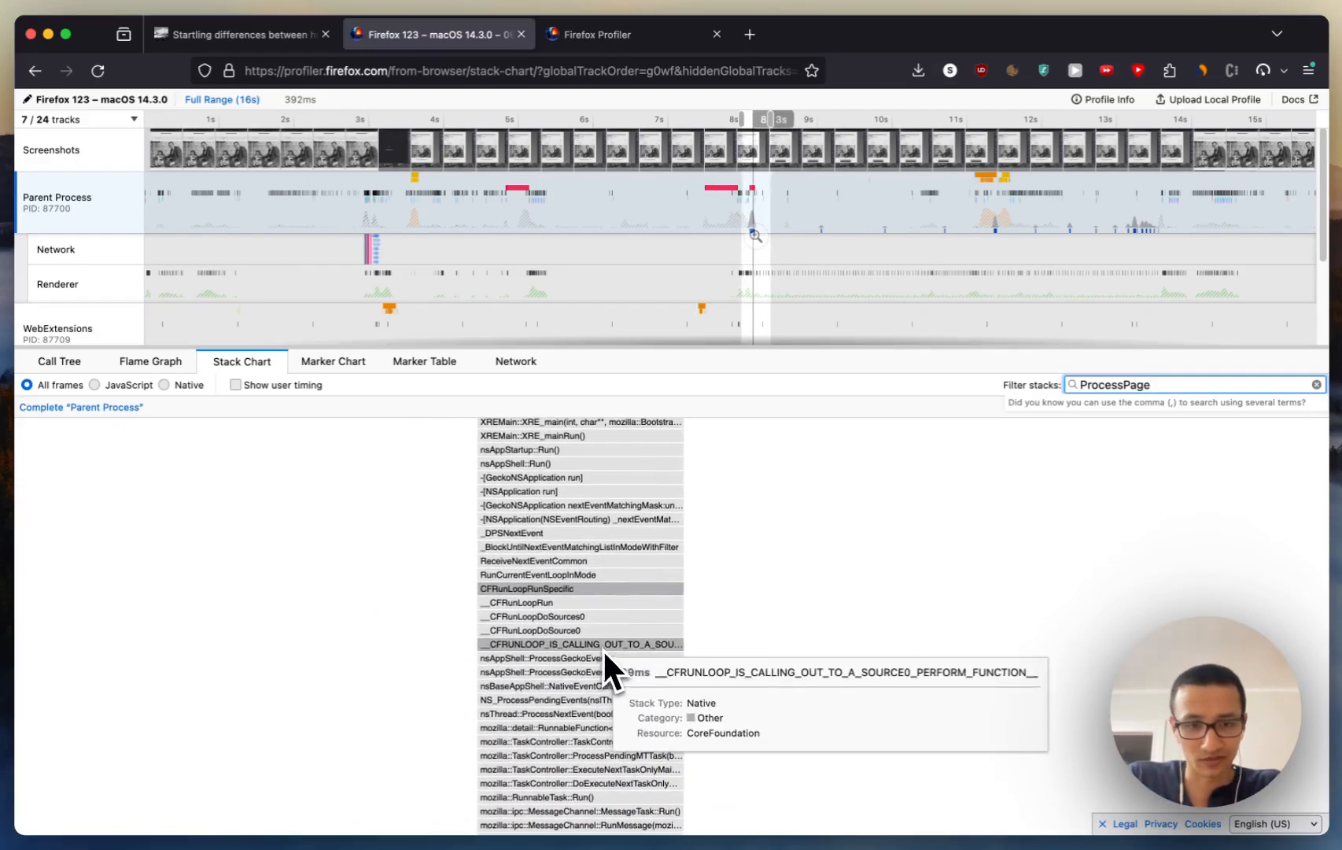
{"action": "scroll", "coordinate": [525, 593], "scroll_direction": "up", "scroll_amount": 4, "text": "ctrl"}
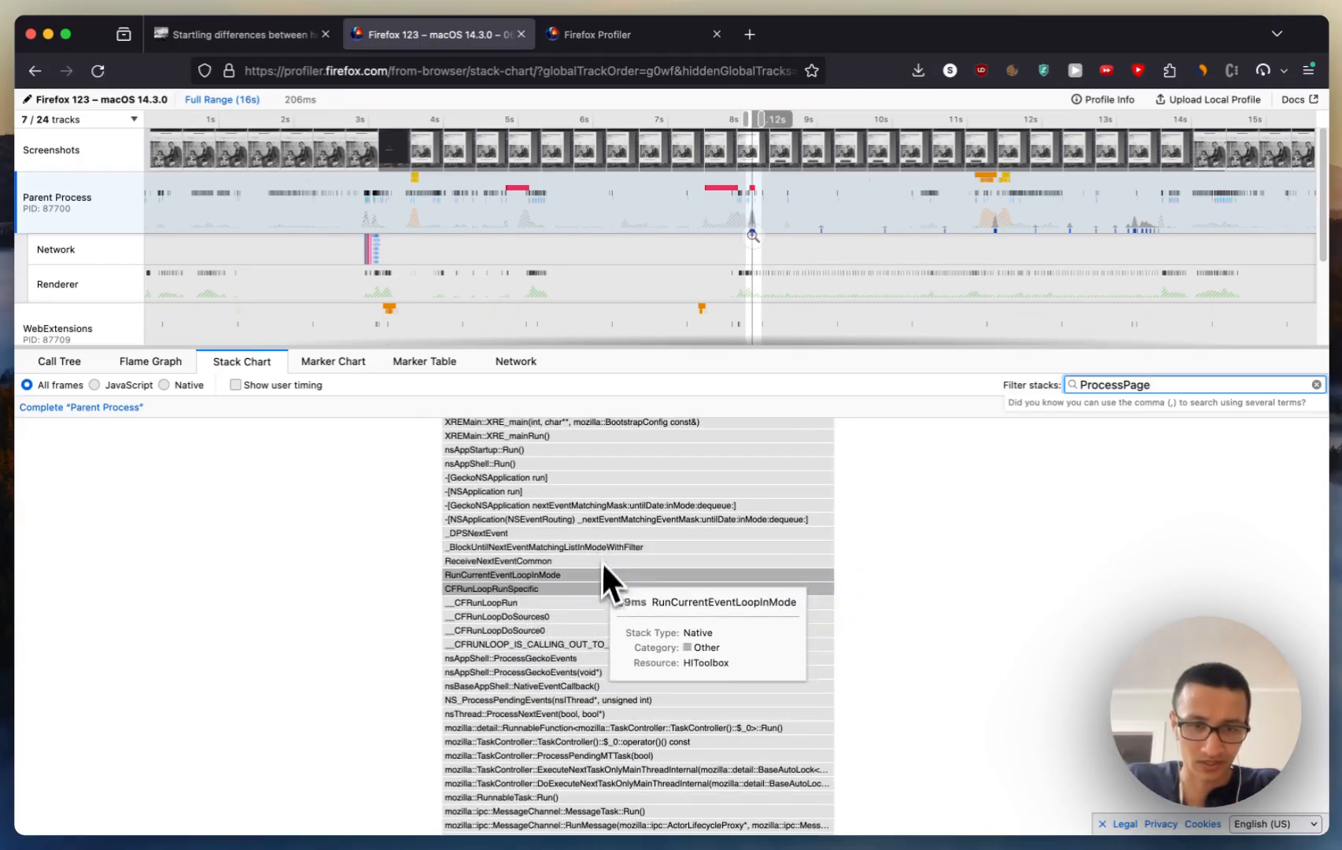
{"action": "scroll", "coordinate": [598, 579], "scroll_direction": "up", "scroll_amount": 2}
{"action": "scroll", "coordinate": [598, 580], "scroll_direction": "left", "scroll_amount": 2}
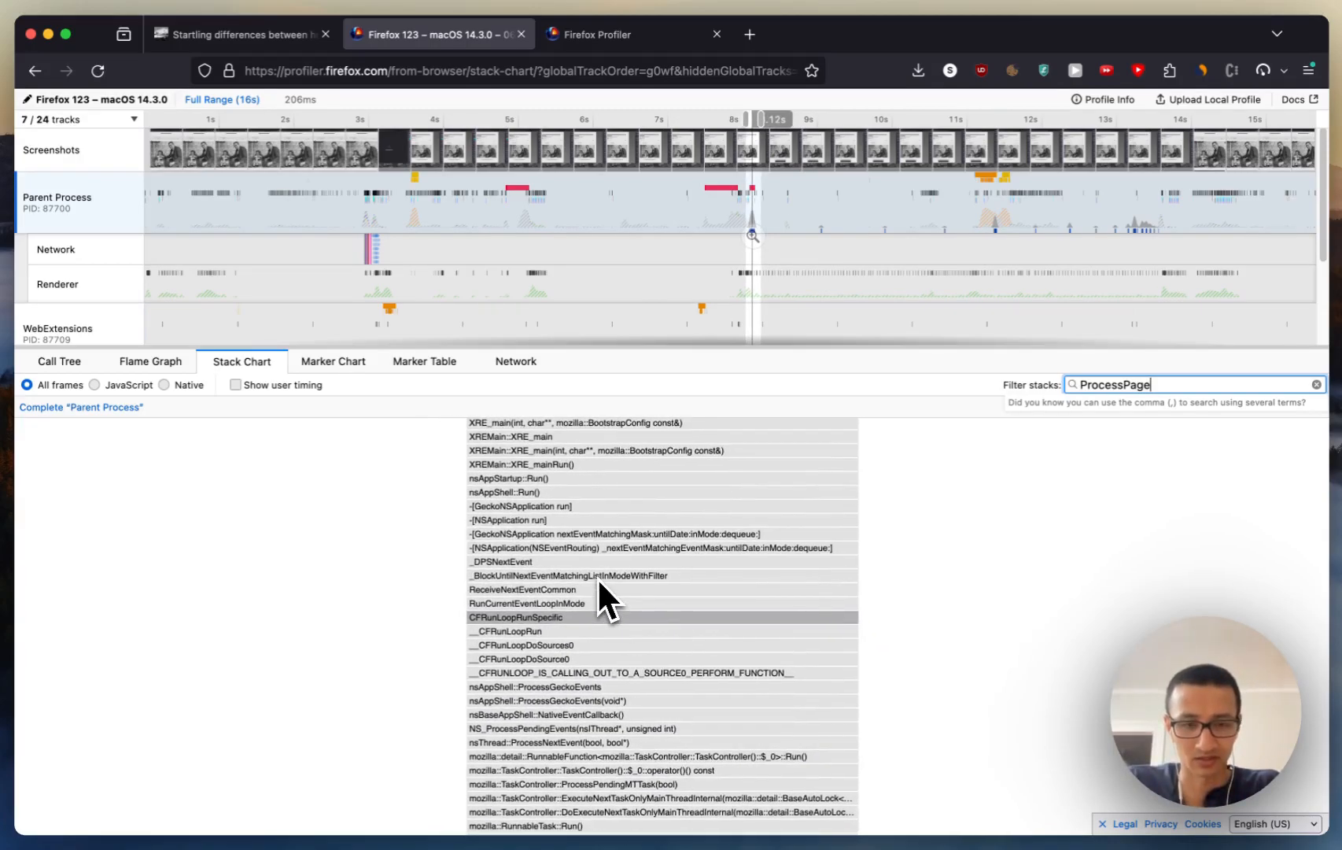
{"action": "scroll", "coordinate": [596, 577], "scroll_direction": "up", "scroll_amount": 1}
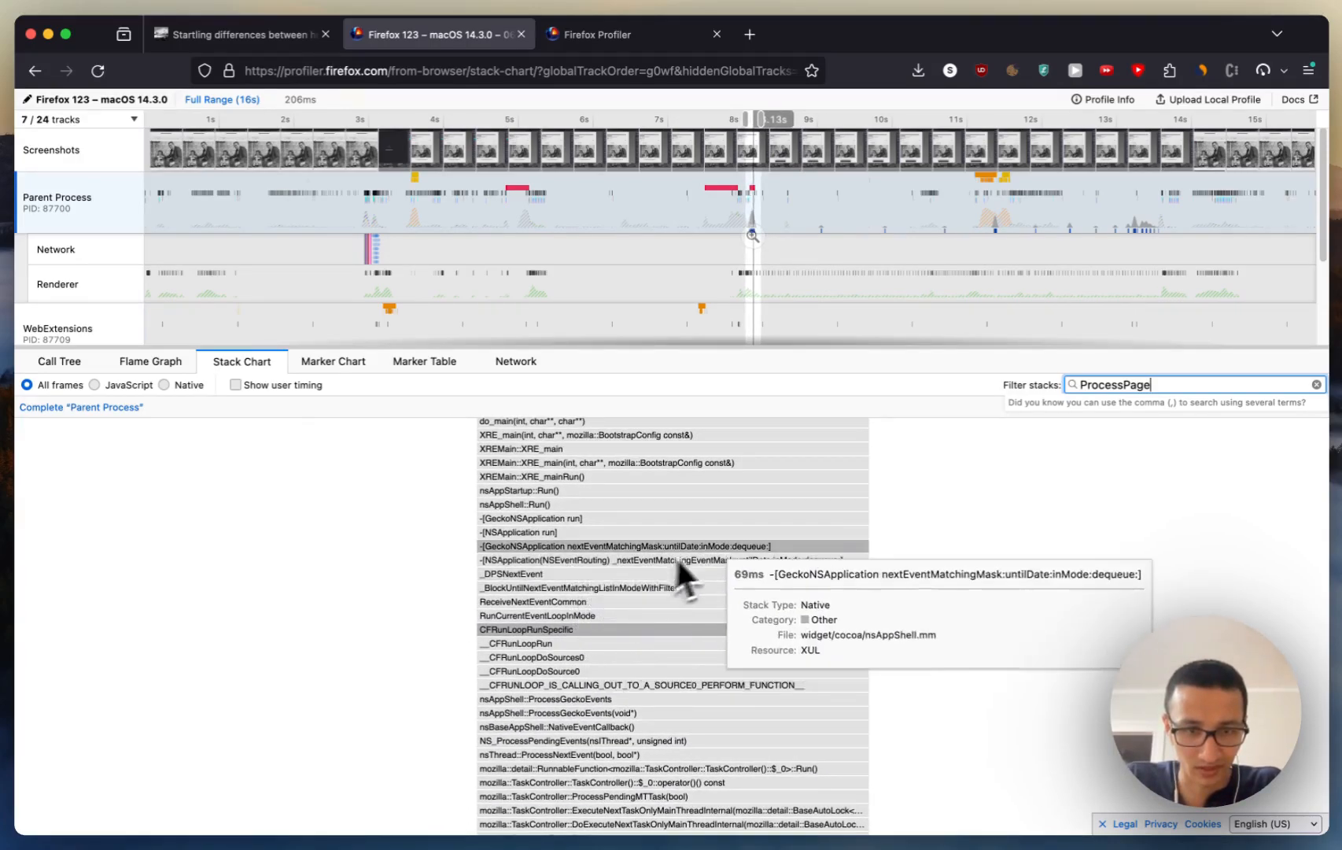
{"action": "scroll", "coordinate": [803, 661], "scroll_direction": "down", "scroll_amount": 5}
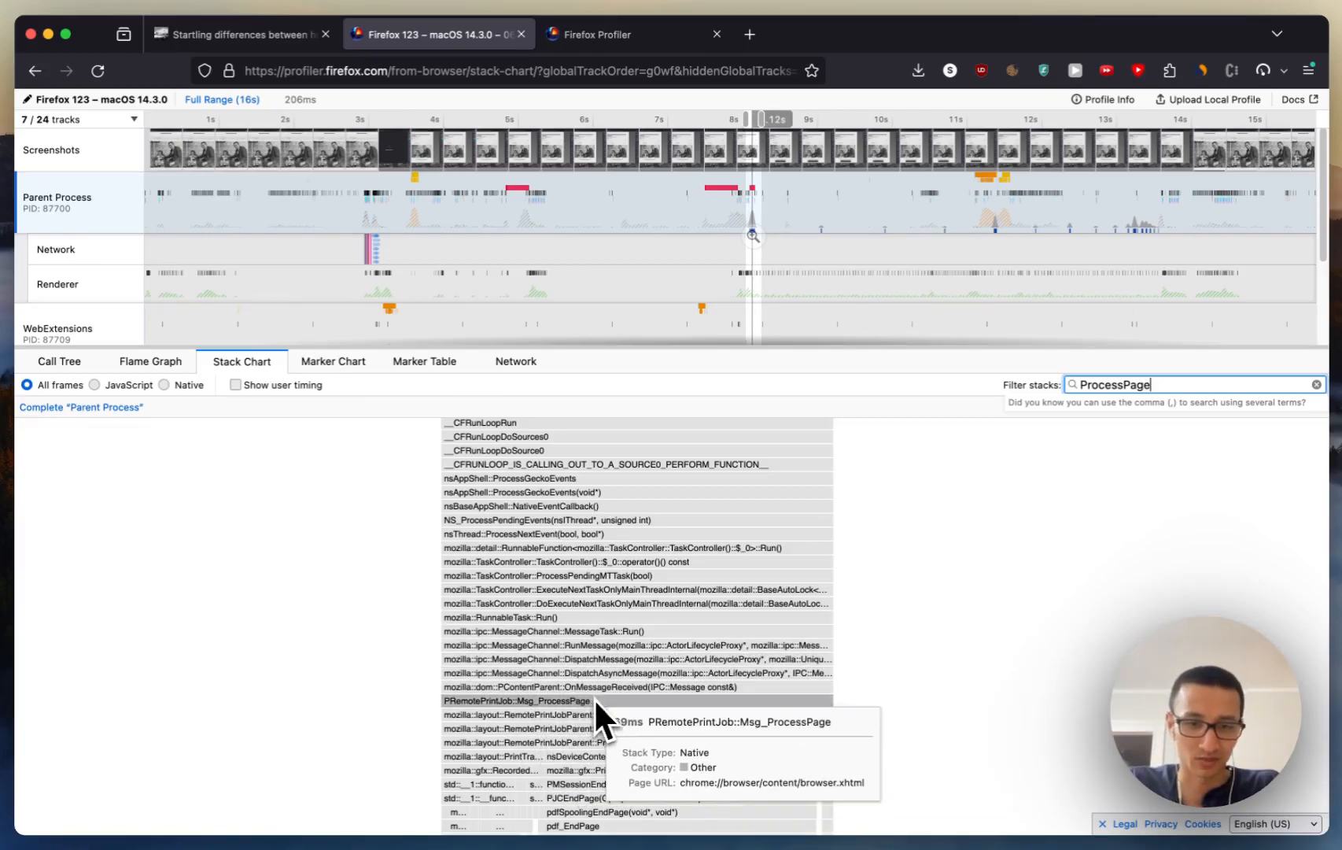
{"action": "scroll", "coordinate": [685, 692], "scroll_direction": "down", "scroll_amount": 2}
{"action": "scroll", "coordinate": [685, 693], "scroll_direction": "down", "scroll_amount": 3}
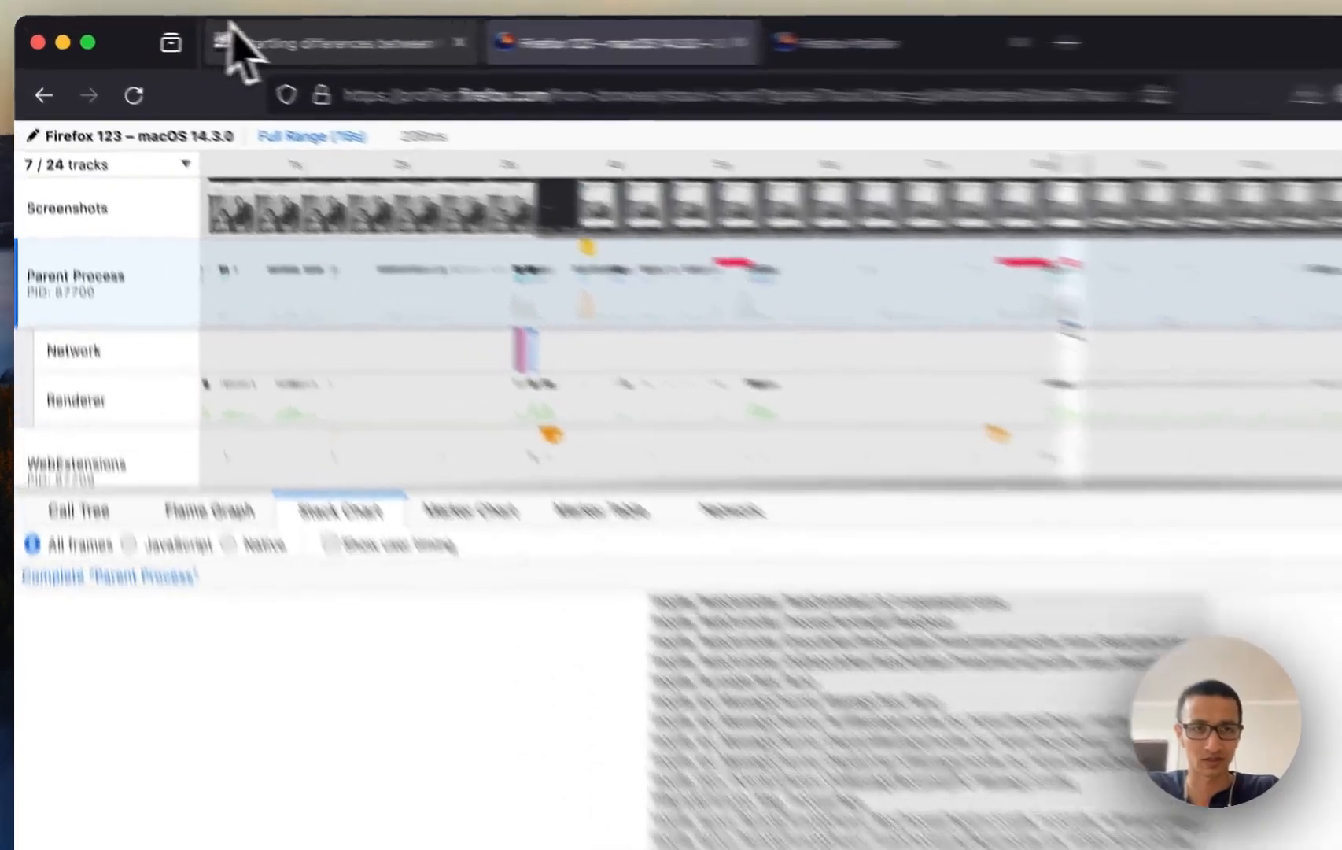
Step: Check the article's print preview for its page count and return to the captured Firefox profile
{"action": "left_click", "coordinate": [199, 37]}
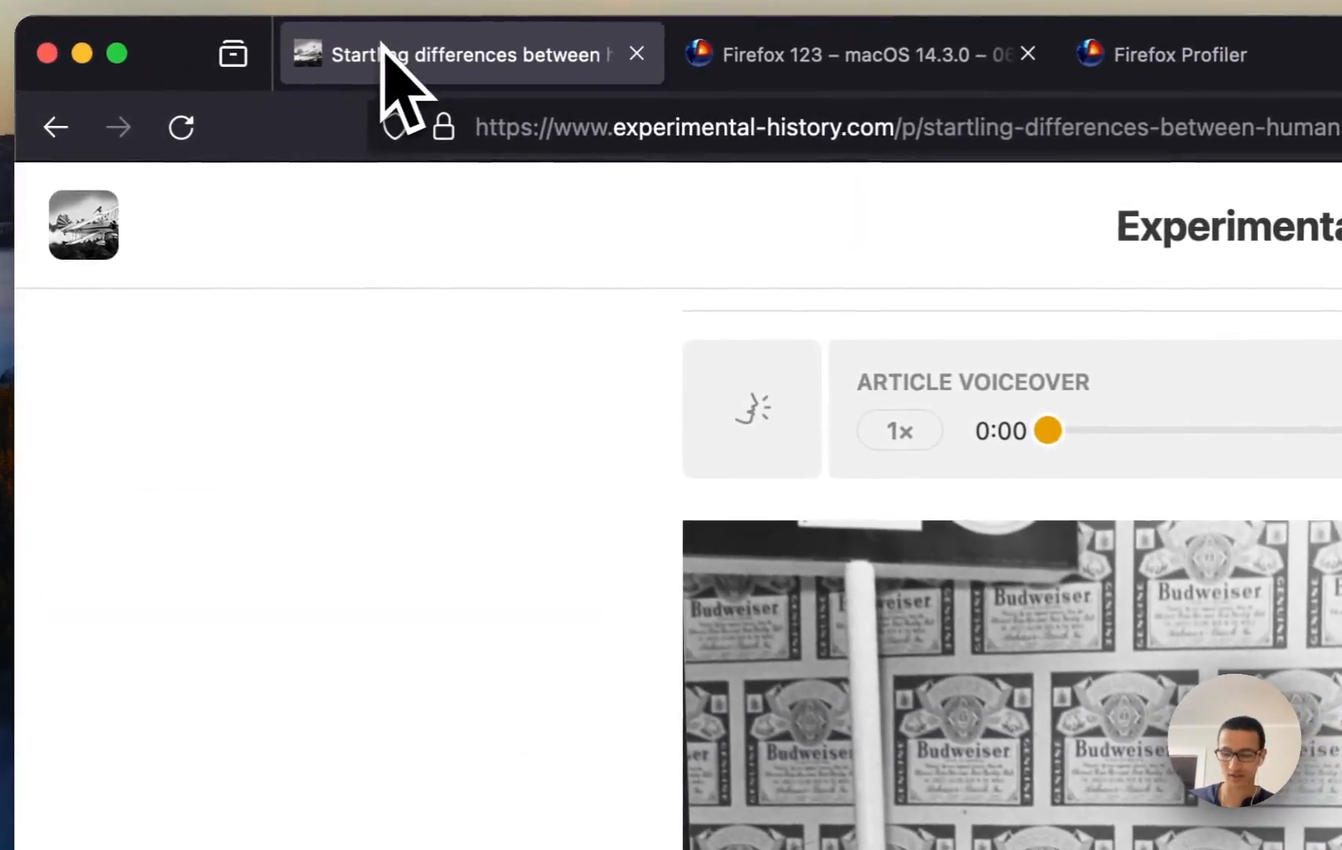
{"action": "key", "text": "super+p"}
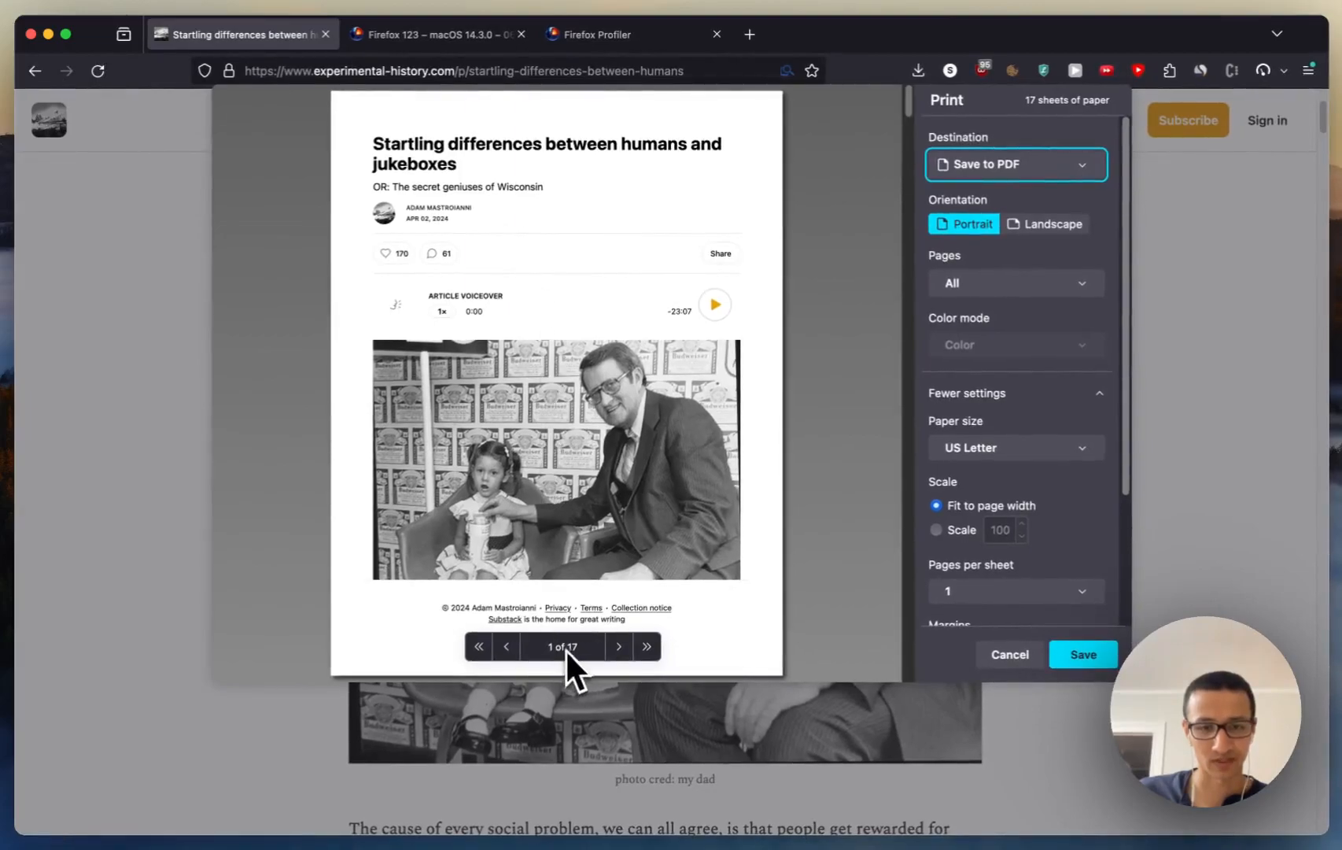
{"action": "left_click", "coordinate": [436, 33]}
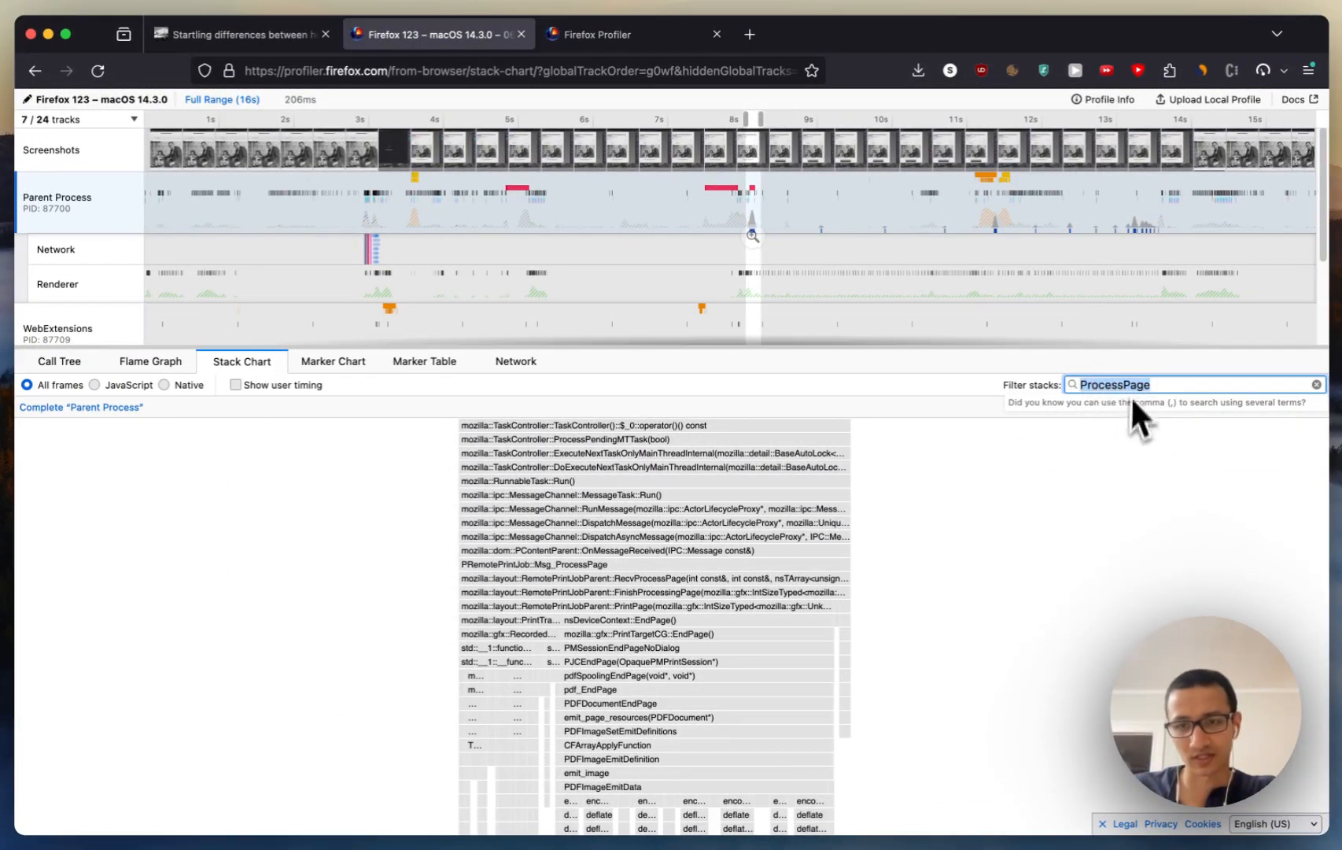
Step: Widen the selected time range to about 8.4 s so it spans the ProcessPage calls of the whole print job
{"action": "scroll", "coordinate": [1054, 456], "scroll_direction": "down", "scroll_amount": 5}
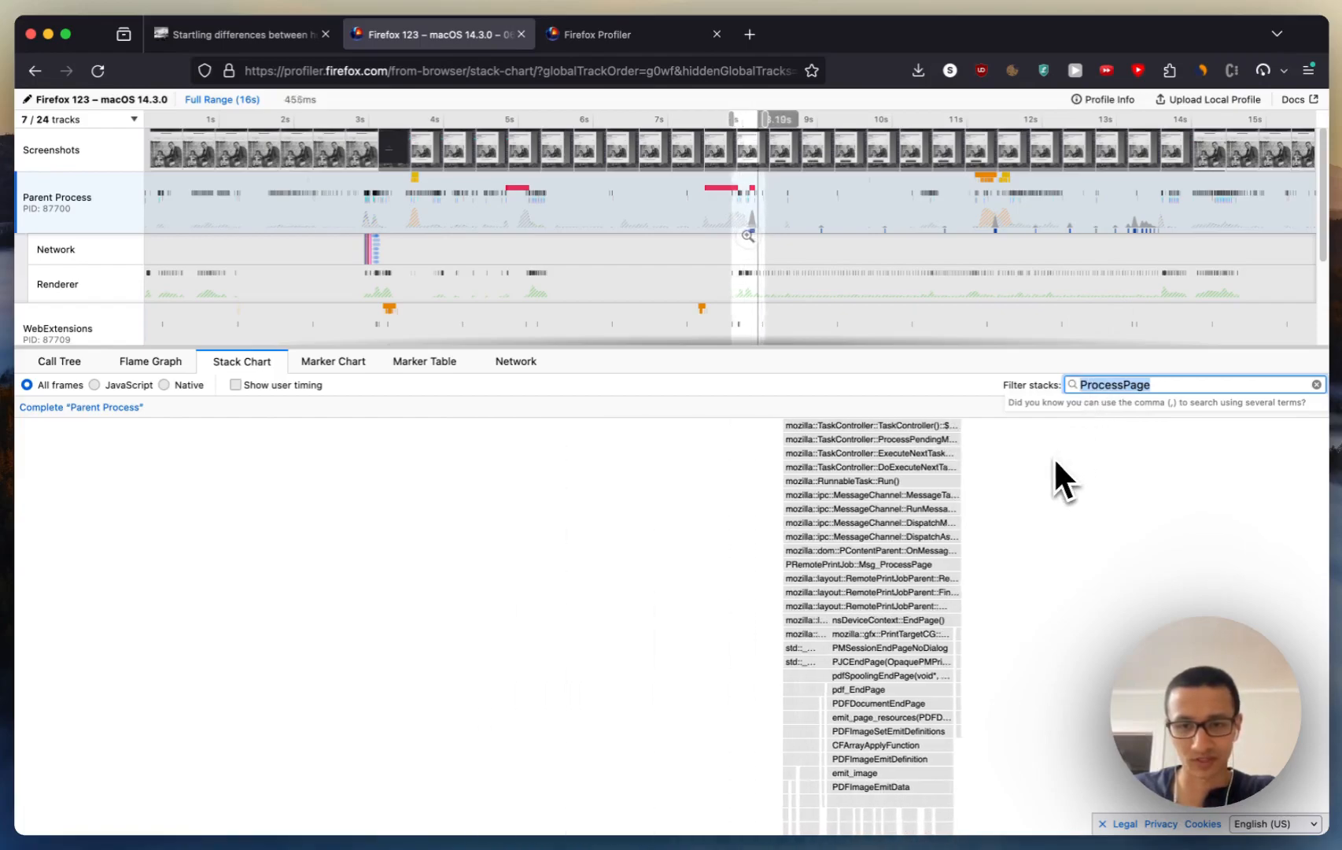
{"action": "scroll", "coordinate": [1055, 459], "scroll_direction": "down", "scroll_amount": 10}
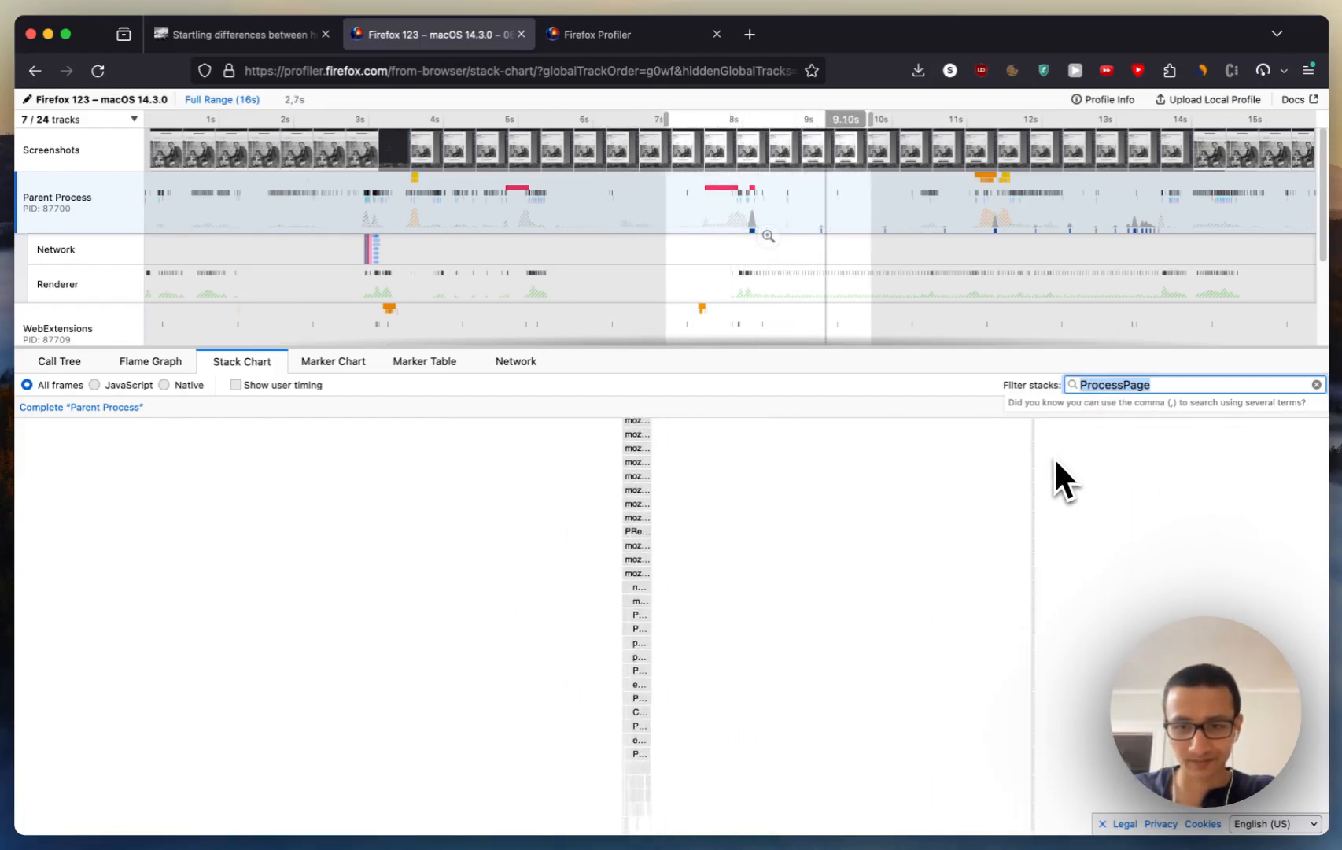
{"action": "scroll", "coordinate": [1054, 463], "scroll_direction": "right", "scroll_amount": 10}
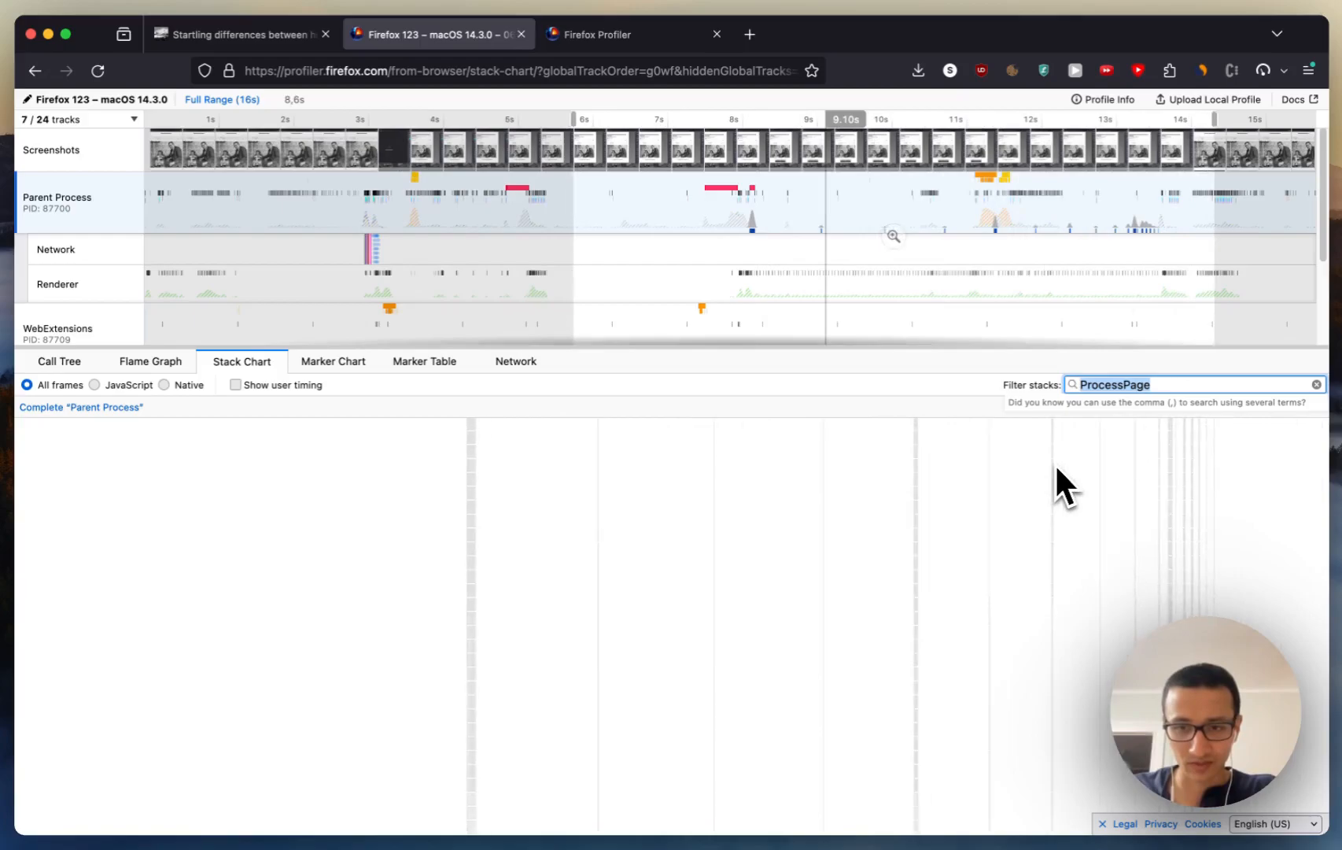
{"action": "scroll", "coordinate": [1006, 474], "scroll_direction": "up", "scroll_amount": 4}
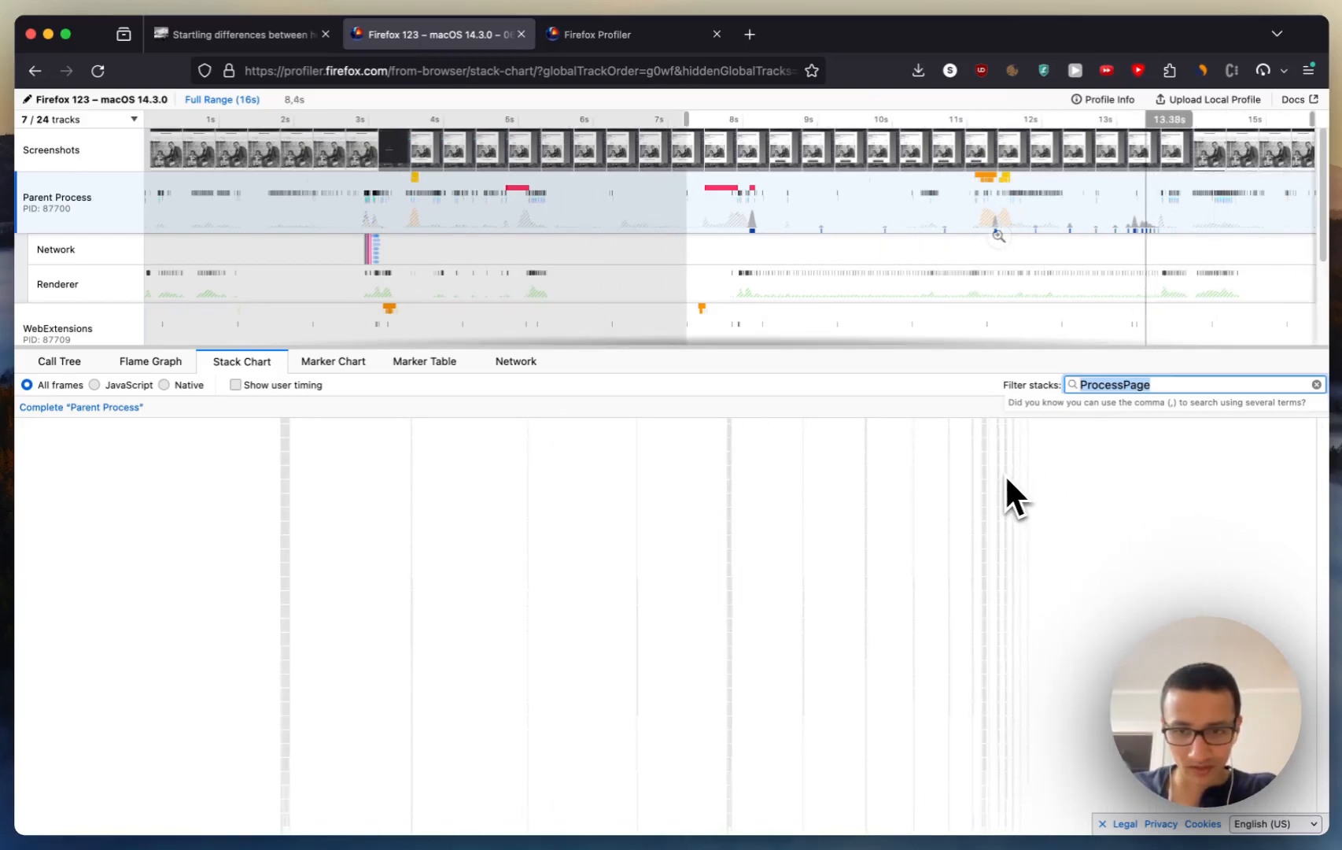
Step: Examine how the ProcessPage calls are spread between about 8 s and 13.6 s, using a 4.7 s range
{"action": "scroll", "coordinate": [905, 504], "scroll_direction": "left", "scroll_amount": 5}
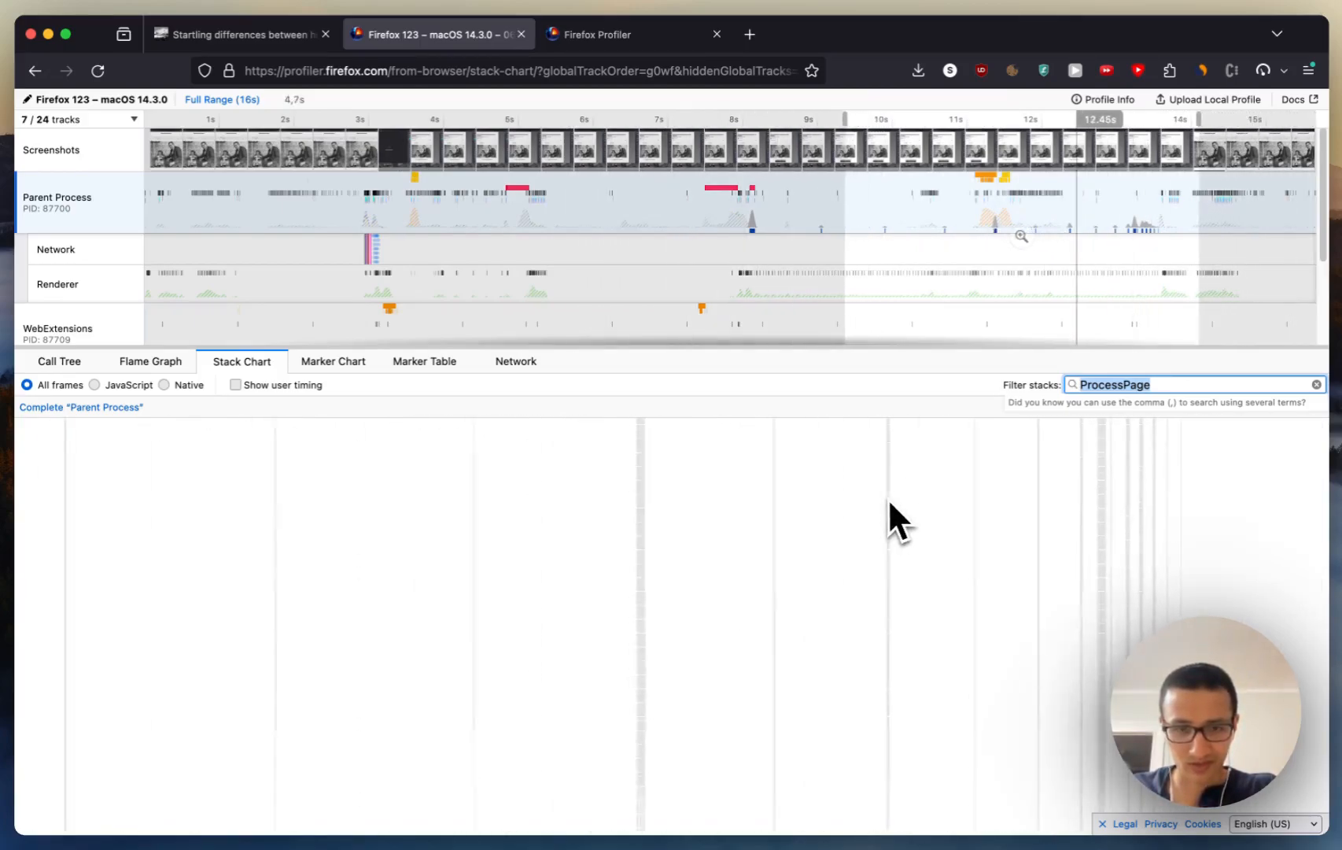
{"action": "scroll", "coordinate": [895, 508], "scroll_direction": "left", "scroll_amount": 5}
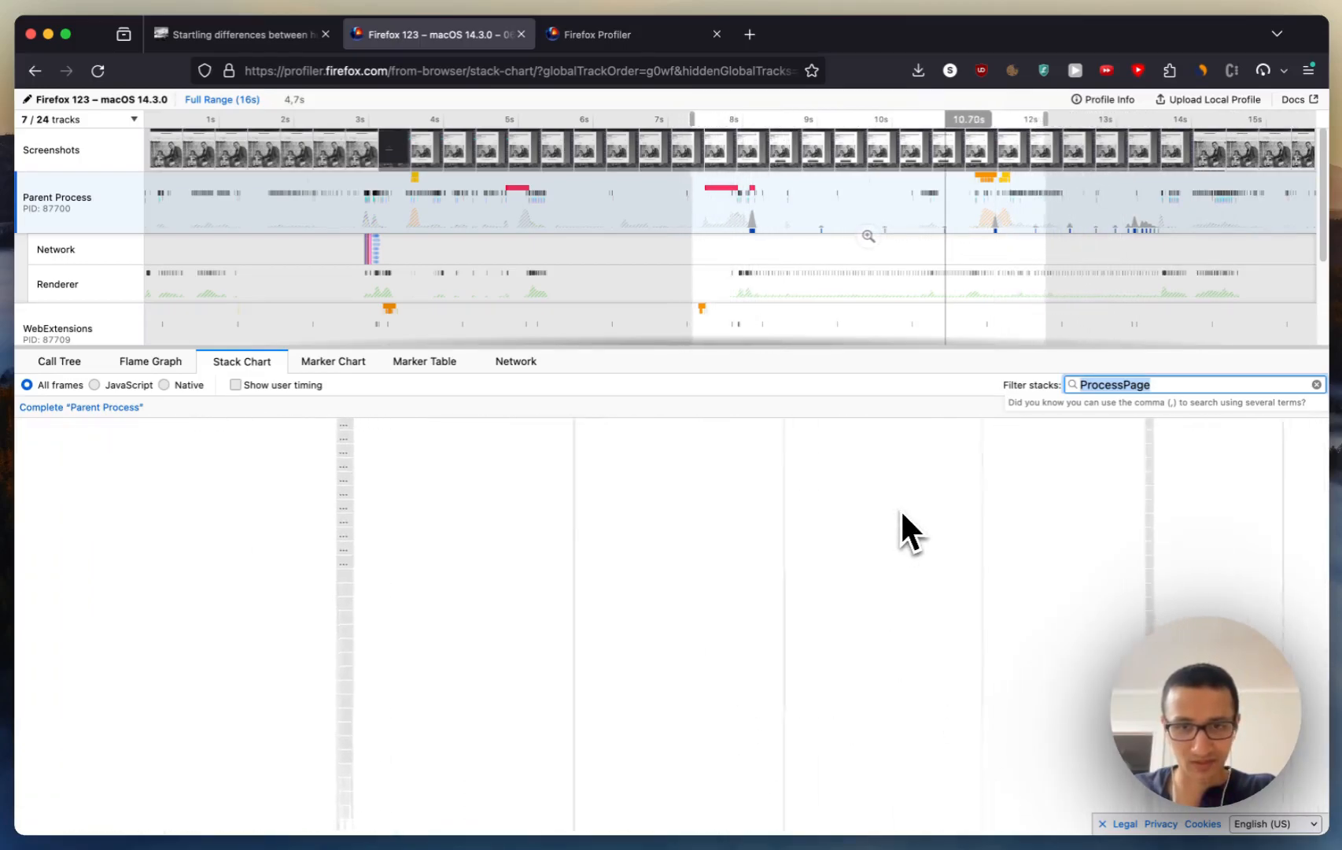
{"action": "scroll", "coordinate": [900, 508], "scroll_direction": "right", "scroll_amount": 2}
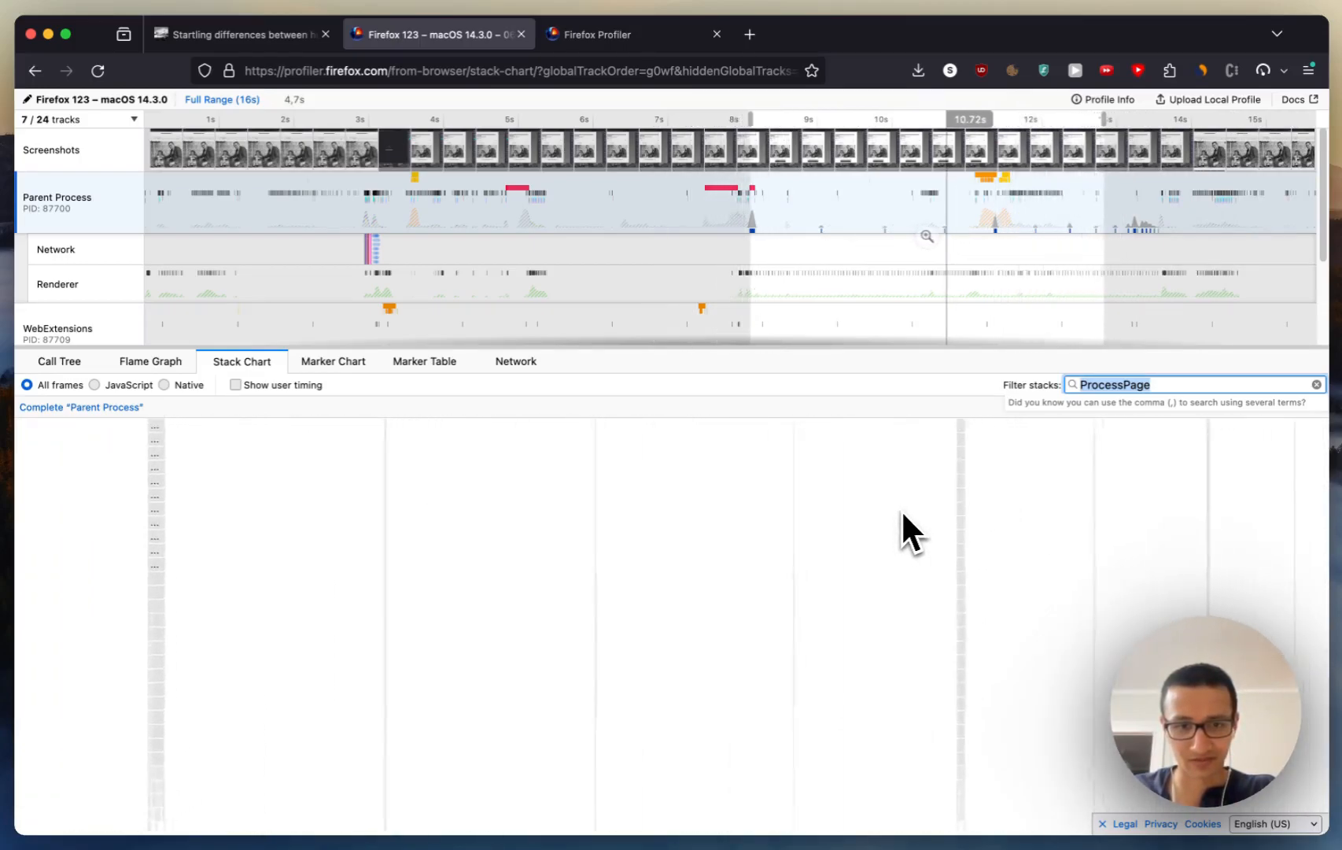
{"action": "scroll", "coordinate": [901, 508], "scroll_direction": "left", "scroll_amount": 5}
{"action": "scroll", "coordinate": [901, 510], "scroll_direction": "left", "scroll_amount": 2}
{"action": "scroll", "coordinate": [897, 512], "scroll_direction": "right", "scroll_amount": 8}
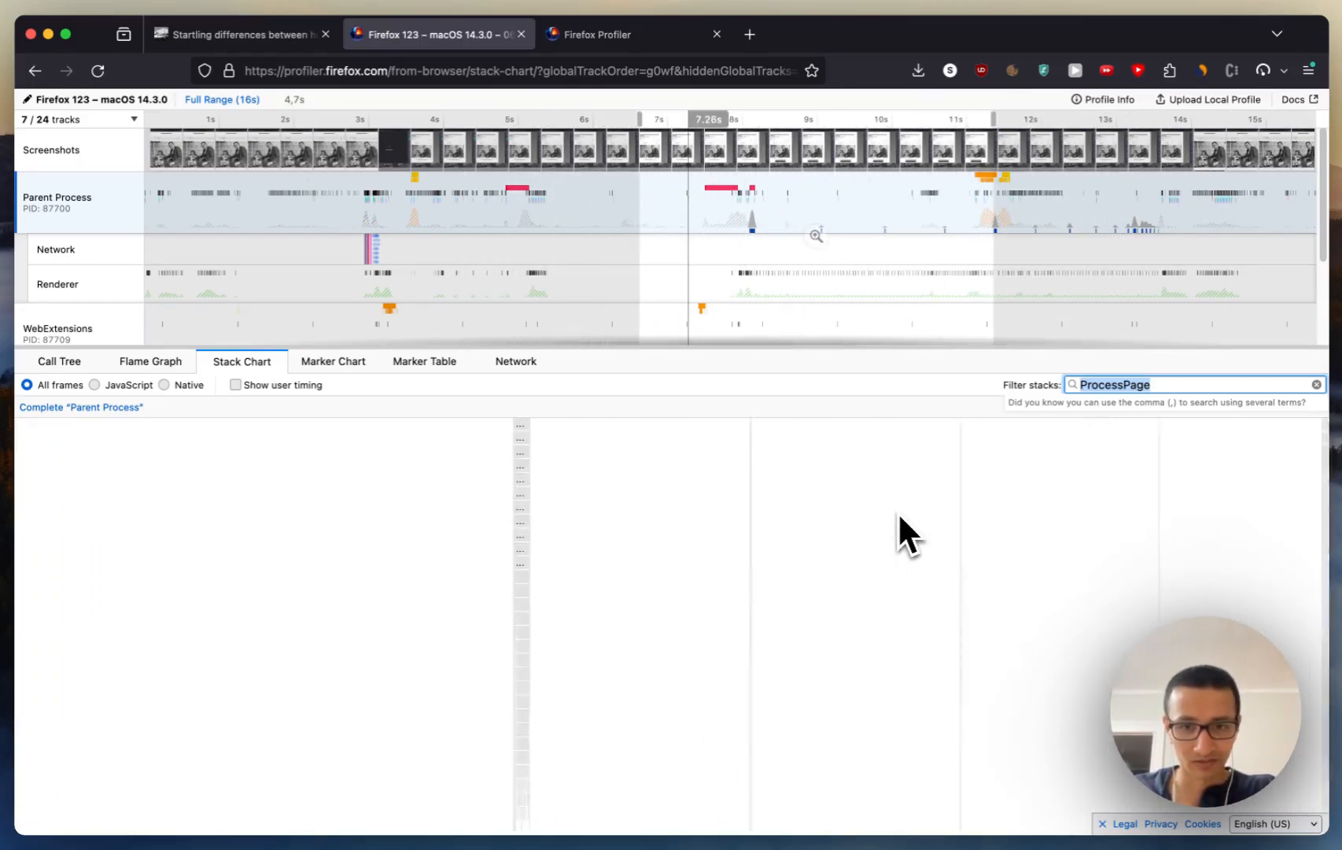
{"action": "scroll", "coordinate": [615, 521], "scroll_direction": "right", "scroll_amount": 3}
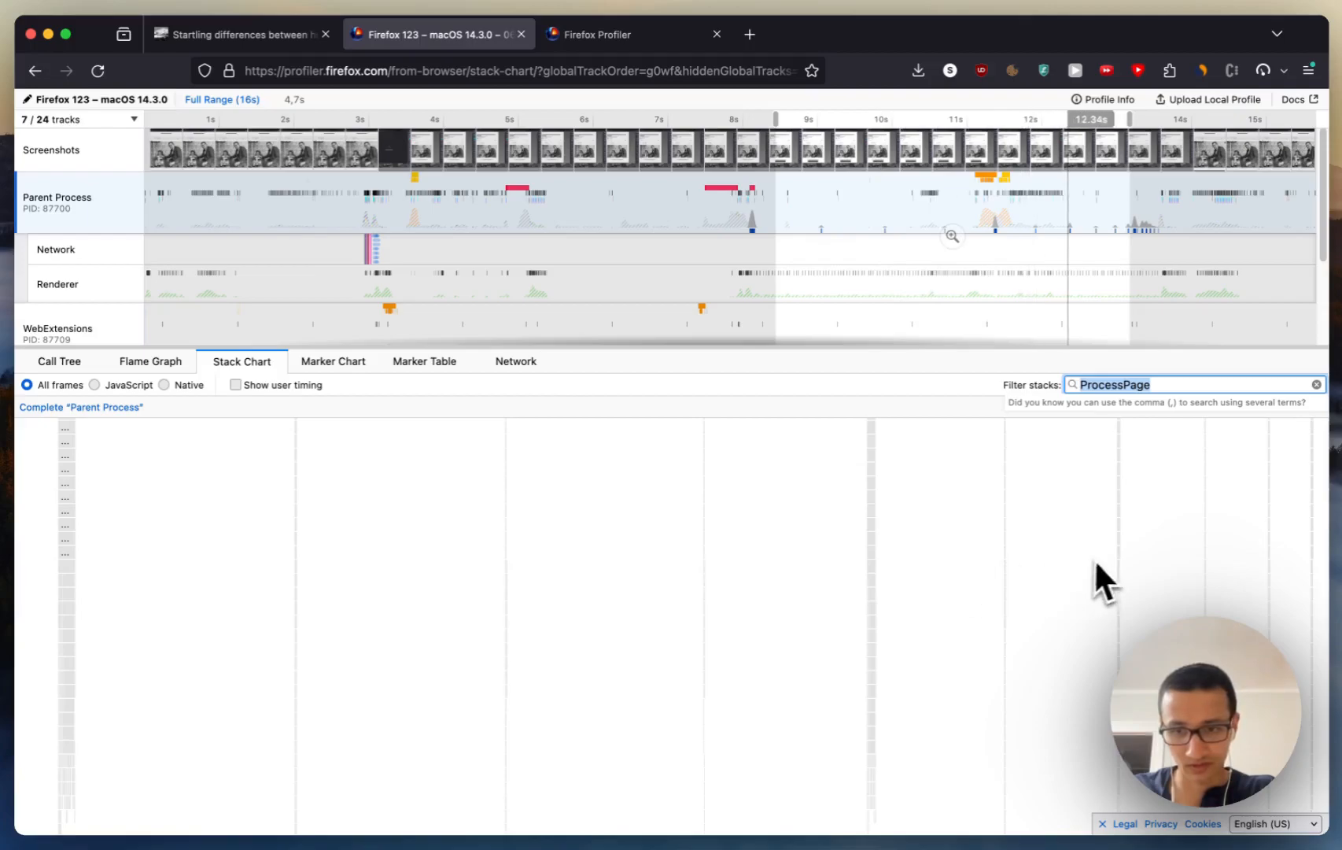
{"action": "scroll", "coordinate": [1177, 563], "scroll_direction": "right", "scroll_amount": 2}
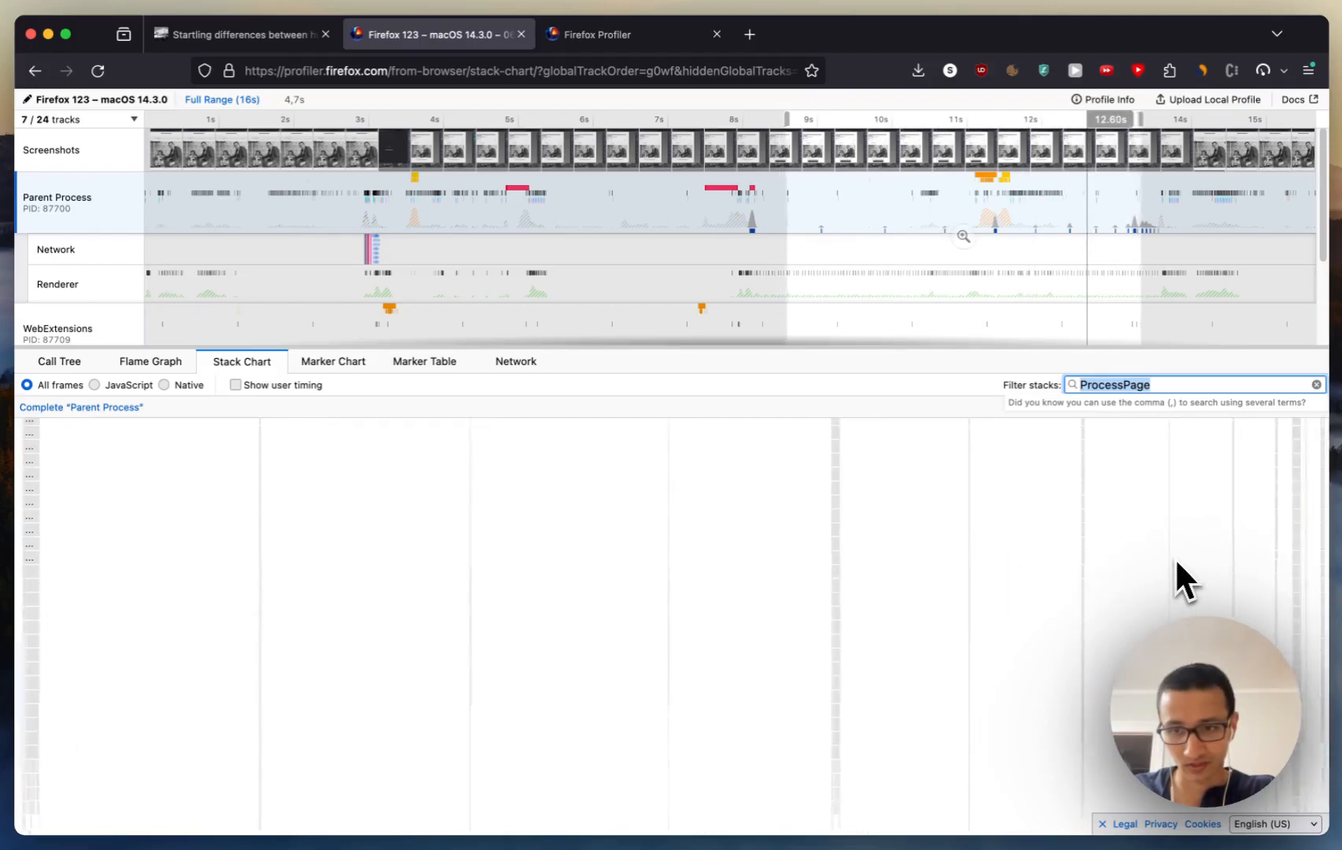
{"action": "scroll", "coordinate": [1177, 562], "scroll_direction": "right", "scroll_amount": 4}
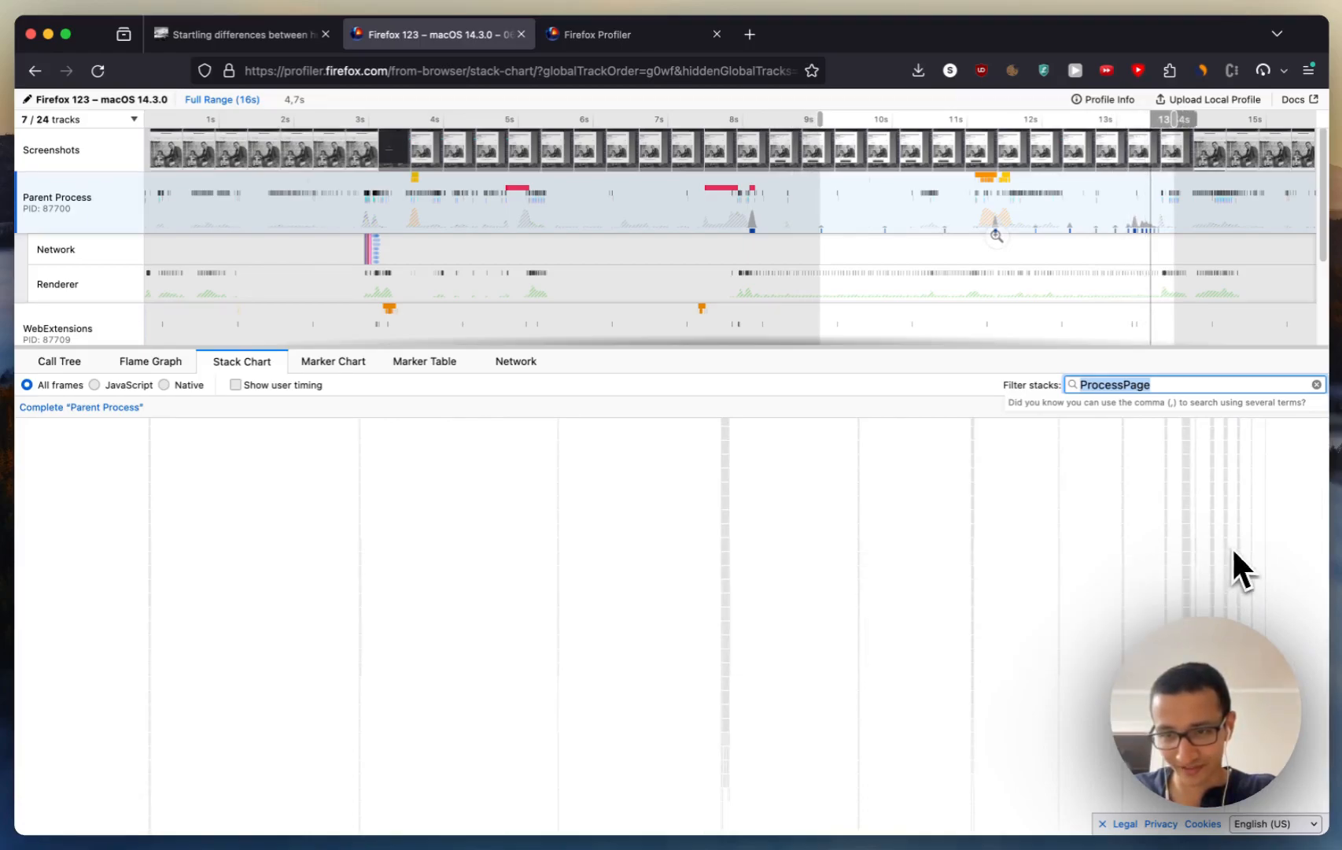
{"action": "scroll", "coordinate": [1259, 551], "scroll_direction": "right", "scroll_amount": 5}
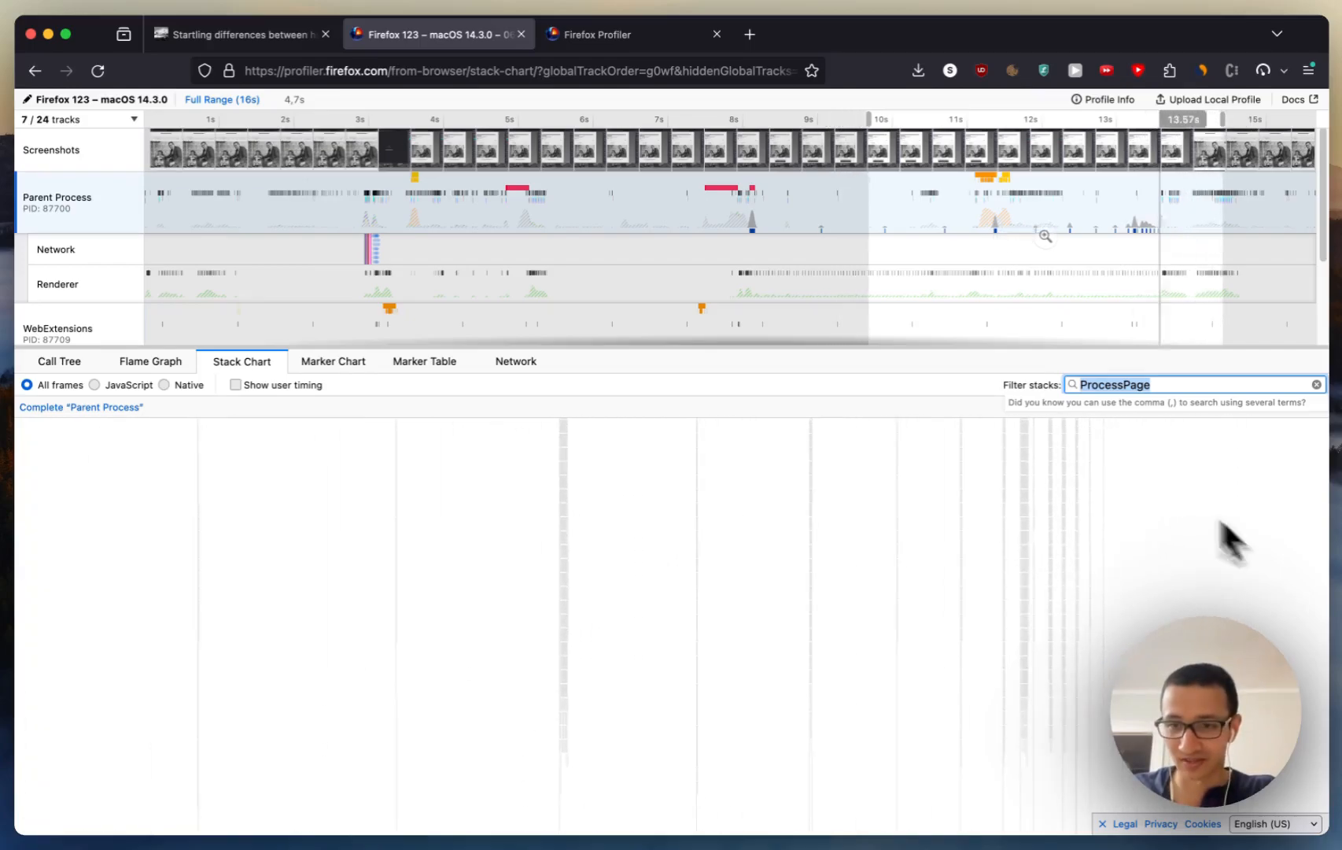
Step: Narrow the time range to 49 ms around 13.16 s and examine that PRemotePrintJob::Msg_ProcessPage call with the functions beneath it
{"action": "scroll", "coordinate": [1024, 491], "scroll_direction": "up", "scroll_amount": 5}
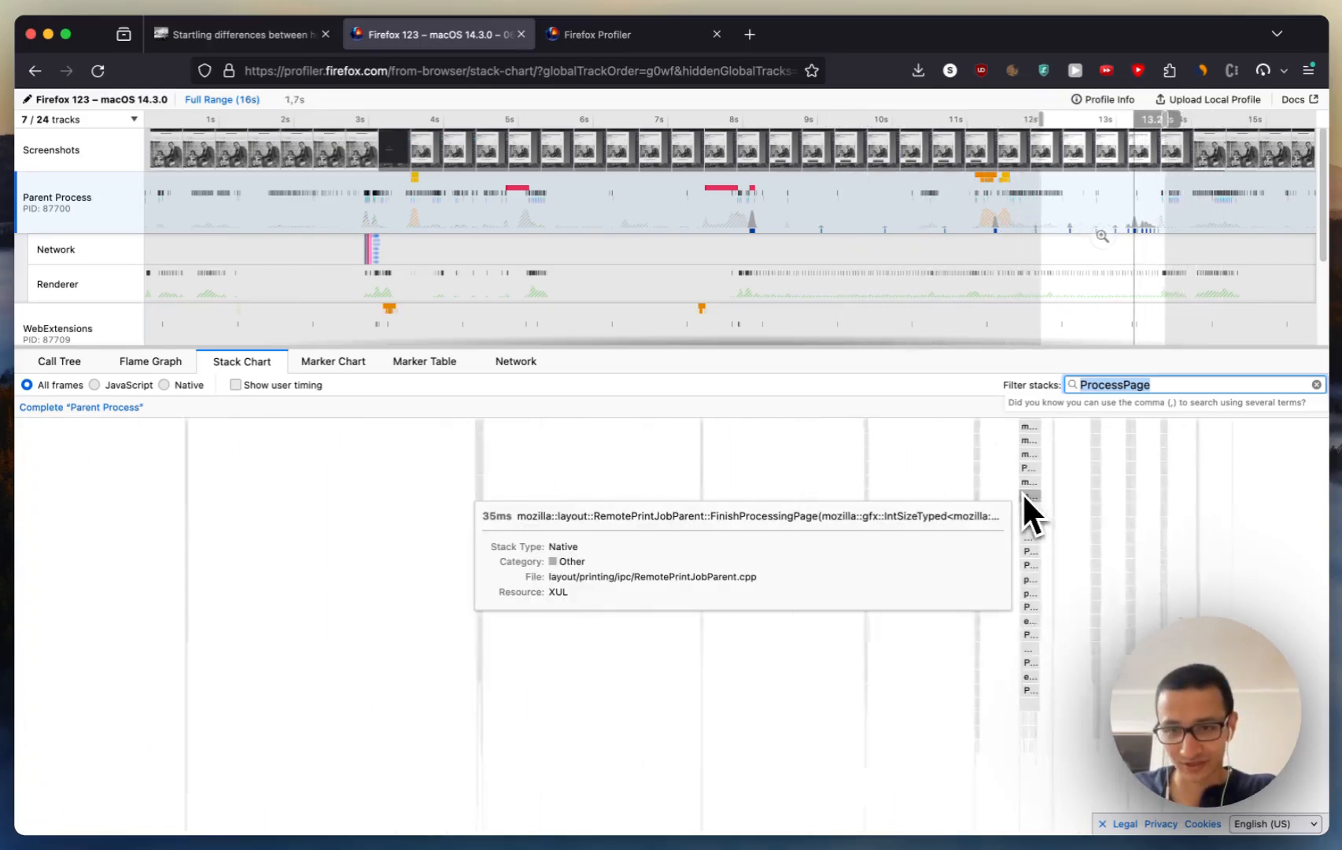
{"action": "scroll", "coordinate": [1019, 496], "scroll_direction": "up", "scroll_amount": 6}
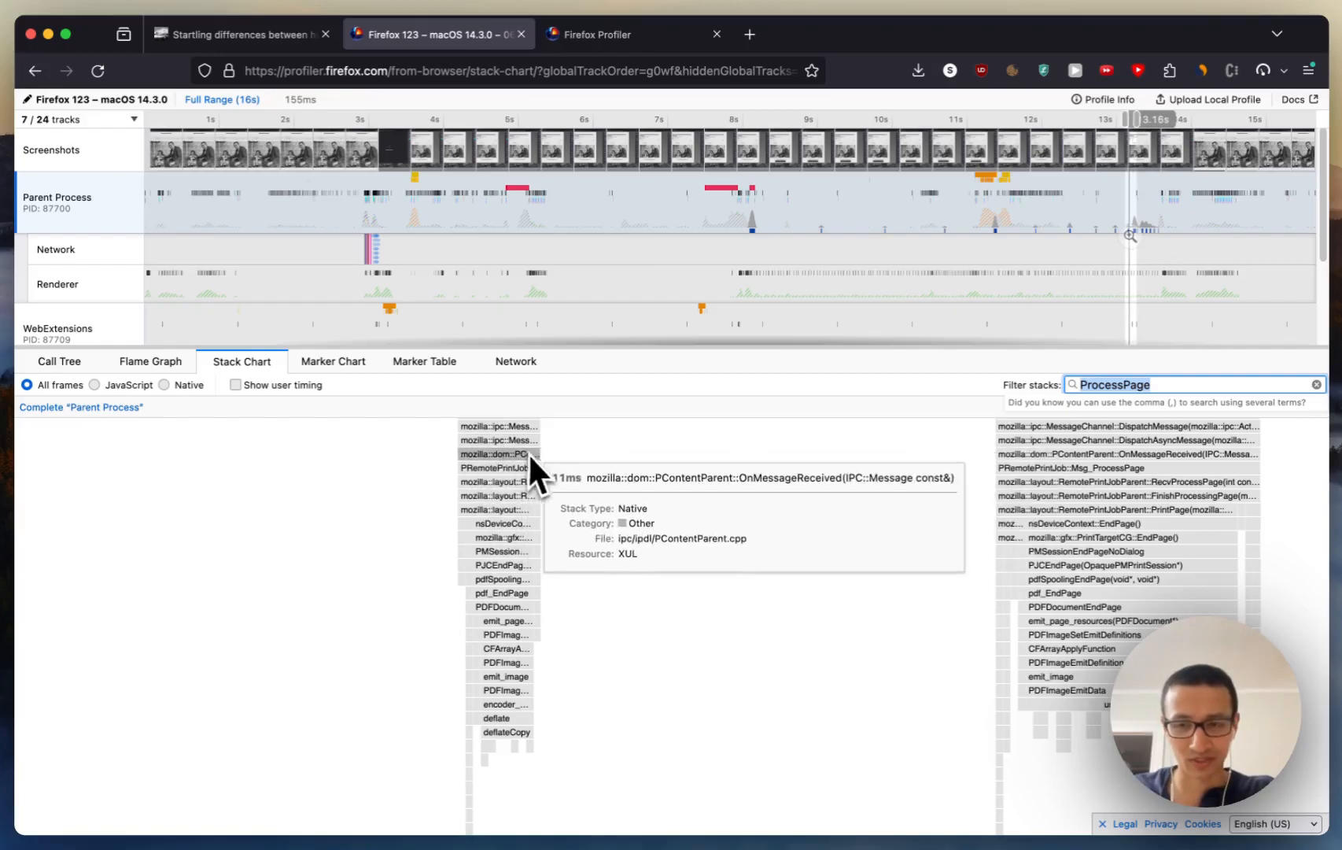
{"action": "scroll", "coordinate": [578, 471], "scroll_direction": "left", "scroll_amount": 2}
{"action": "scroll", "coordinate": [578, 472], "scroll_direction": "up", "scroll_amount": 1}
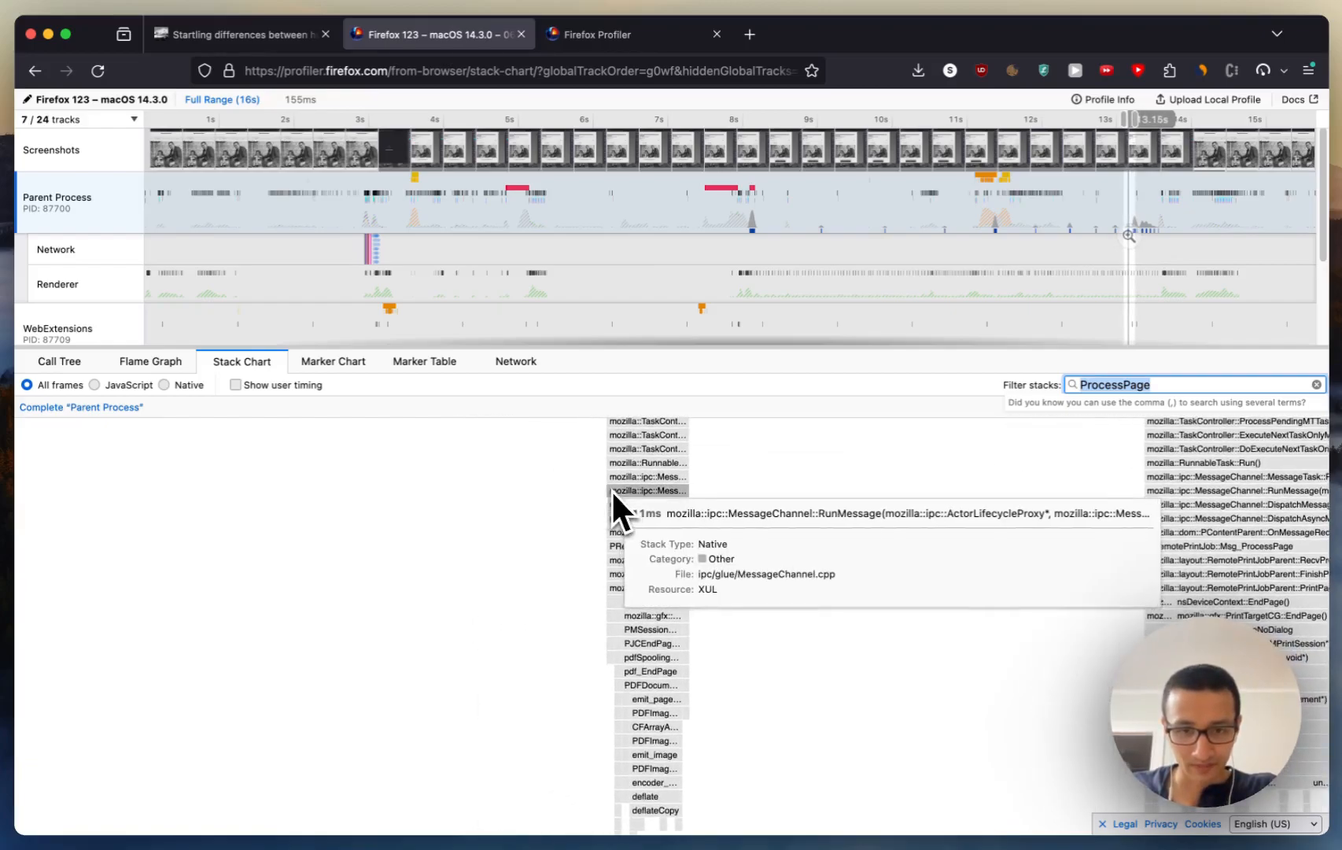
{"action": "scroll", "coordinate": [636, 496], "scroll_direction": "up", "scroll_amount": 1}
{"action": "scroll", "coordinate": [637, 496], "scroll_direction": "up", "scroll_amount": 3}
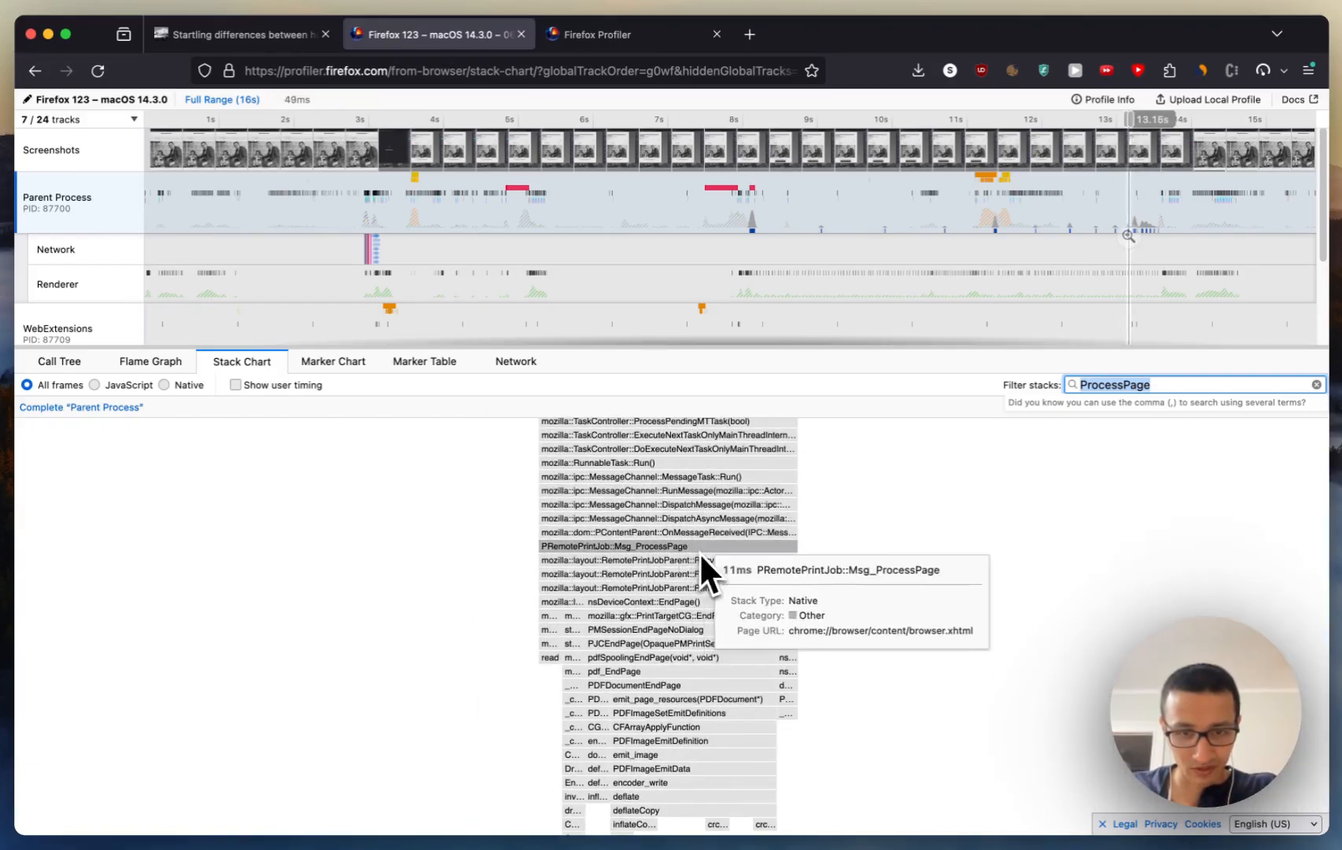
Step: Widen the time range to 2.8 s and shift it to cover the ProcessPage calls from about 10.8 s to 13.6 s
{"action": "scroll", "coordinate": [787, 542], "scroll_direction": "down", "scroll_amount": 7}
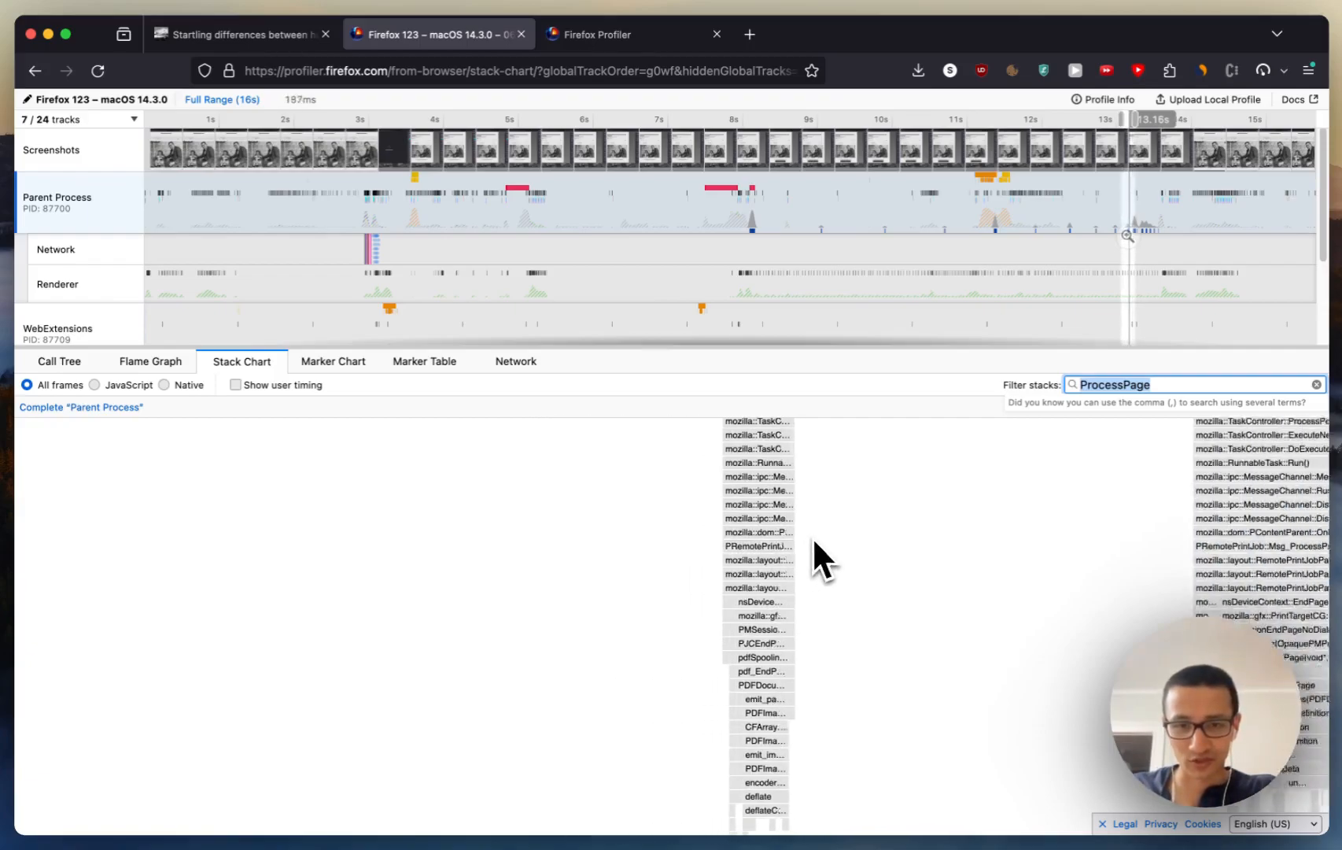
{"action": "scroll", "coordinate": [813, 540], "scroll_direction": "down", "scroll_amount": 3}
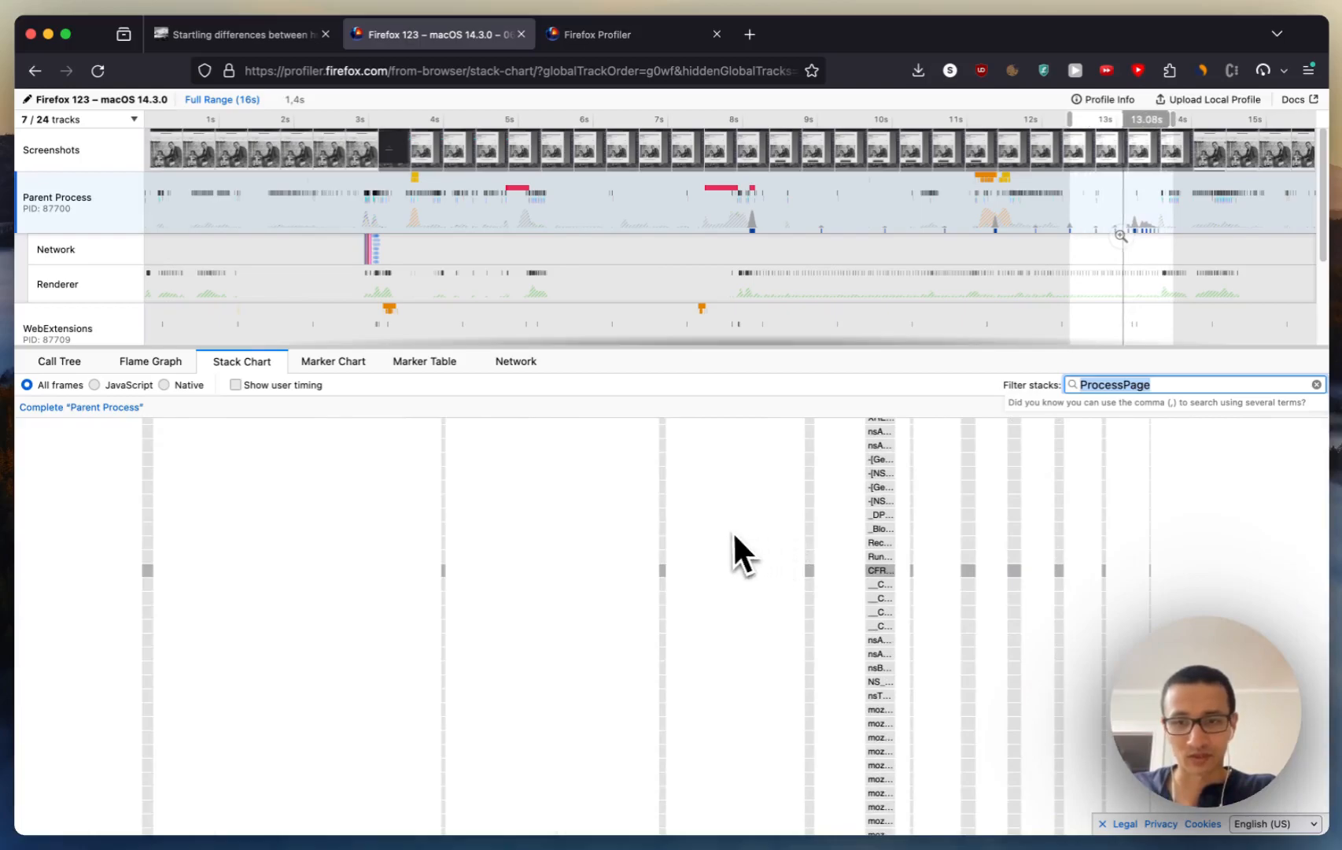
{"action": "scroll", "coordinate": [698, 510], "scroll_direction": "down", "scroll_amount": 2}
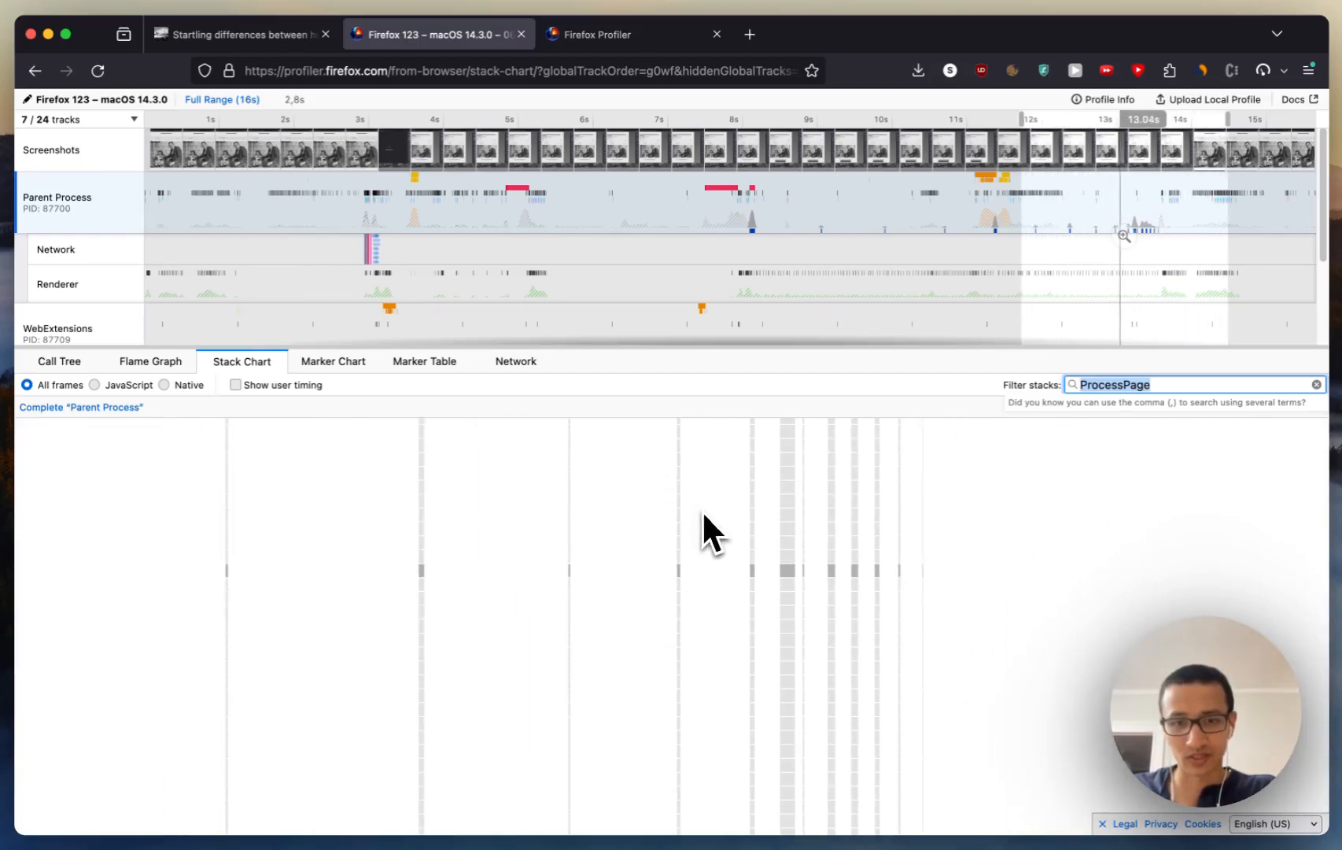
{"action": "scroll", "coordinate": [868, 492], "scroll_direction": "left", "scroll_amount": 5}
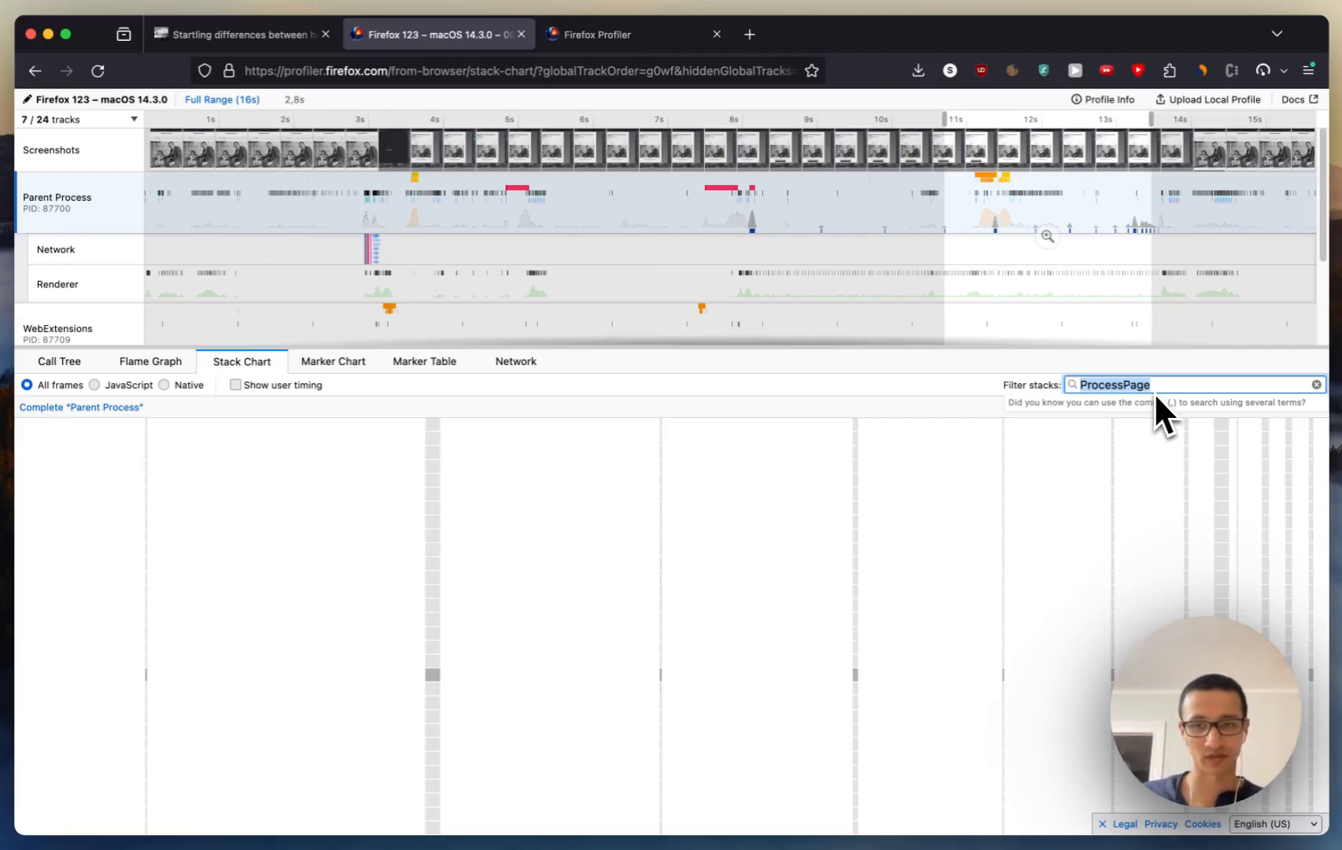
Step: Clear the filter to view all Parent Process stacks and filter them by "ProcessPage" again
{"action": "key", "text": "BackSpace"}
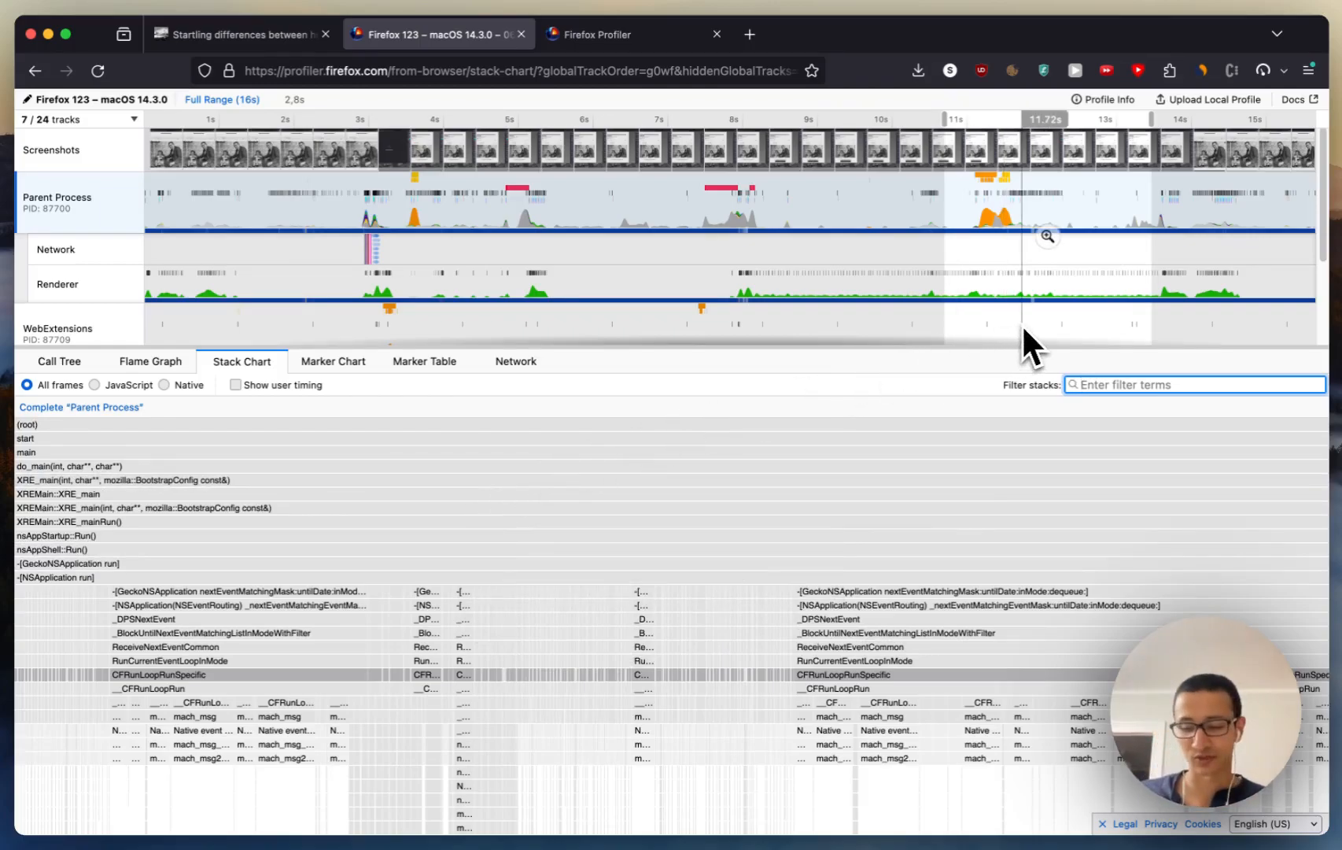
{"action": "type", "text": "Proce"}
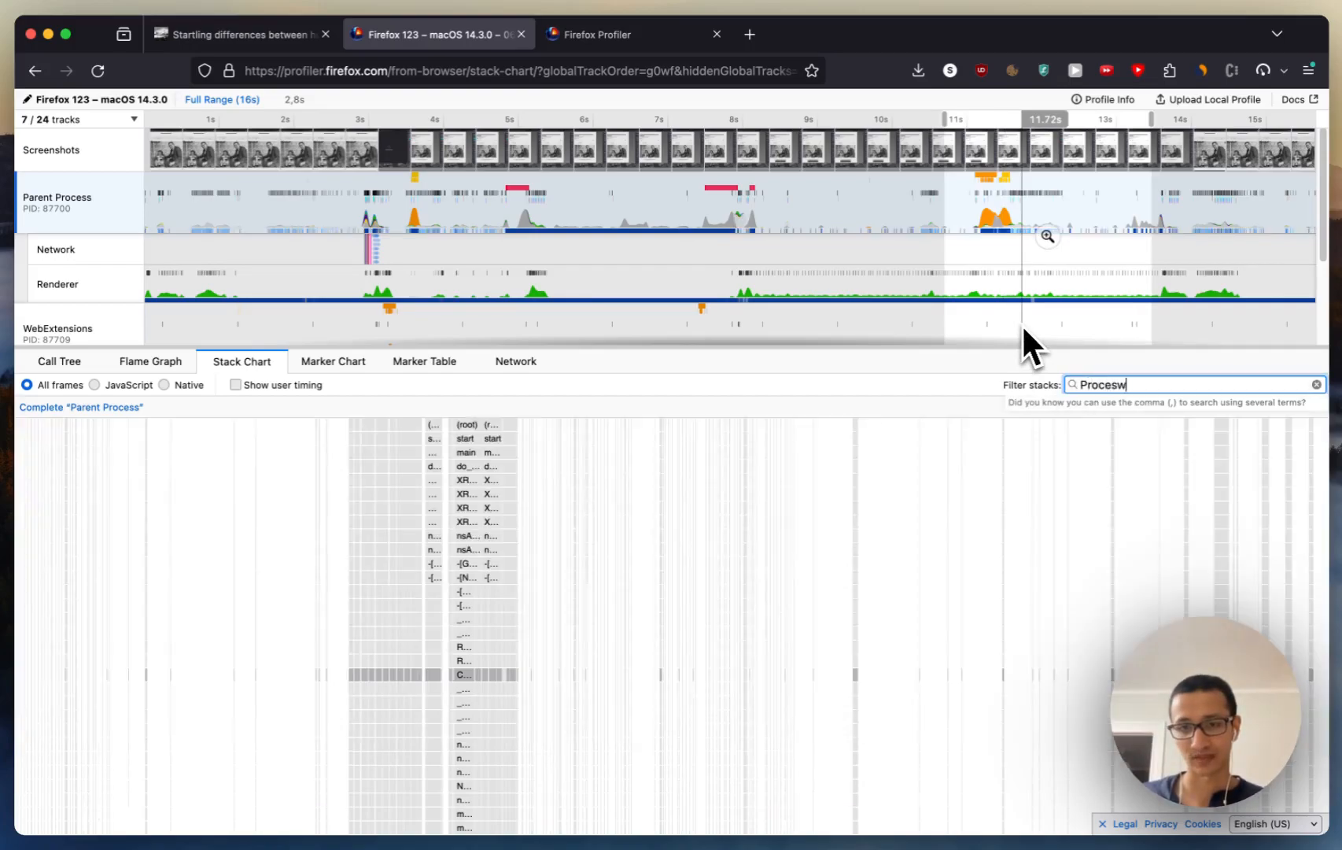
{"action": "type", "text": "ssPage"}
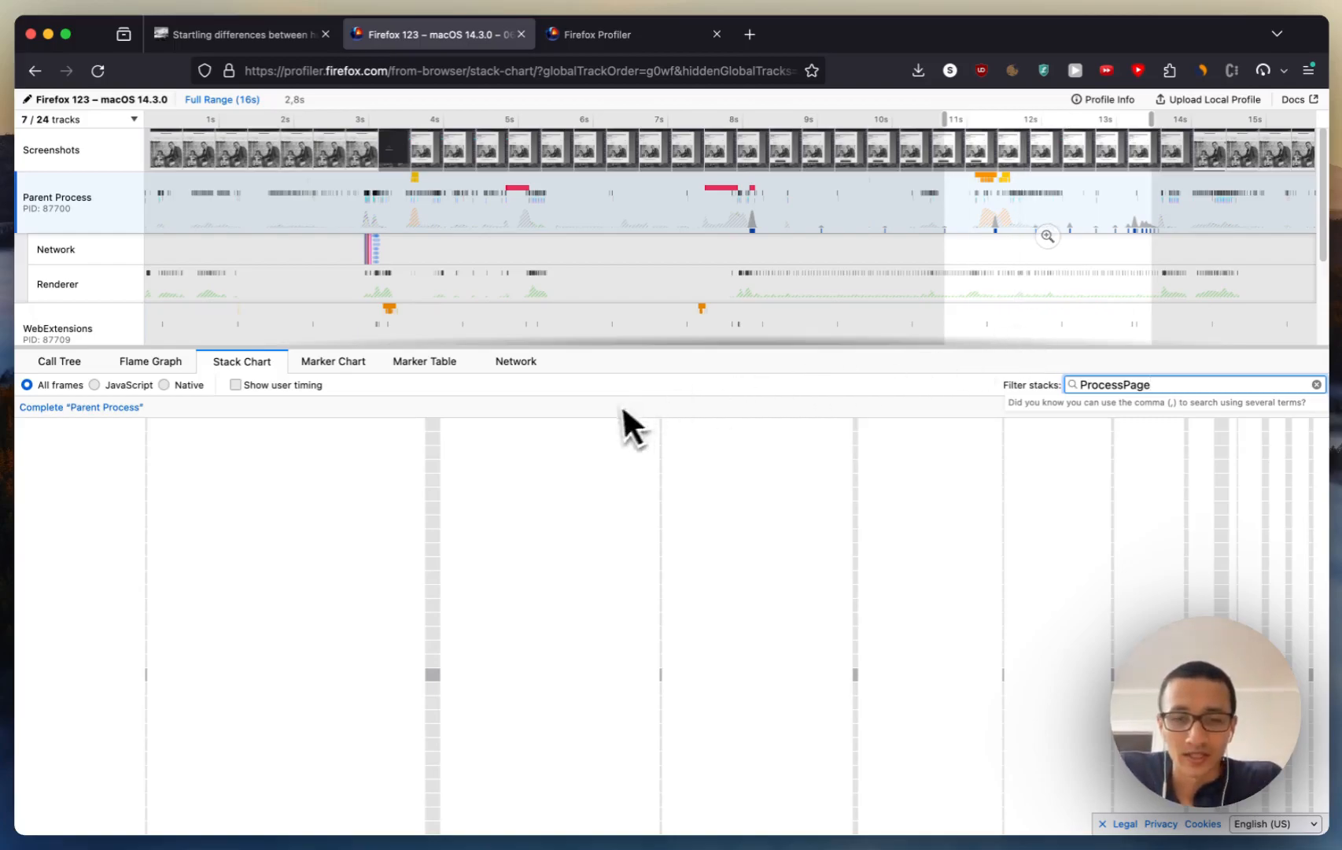
{"action": "scroll", "coordinate": [454, 472], "scroll_direction": "left", "scroll_amount": 5}
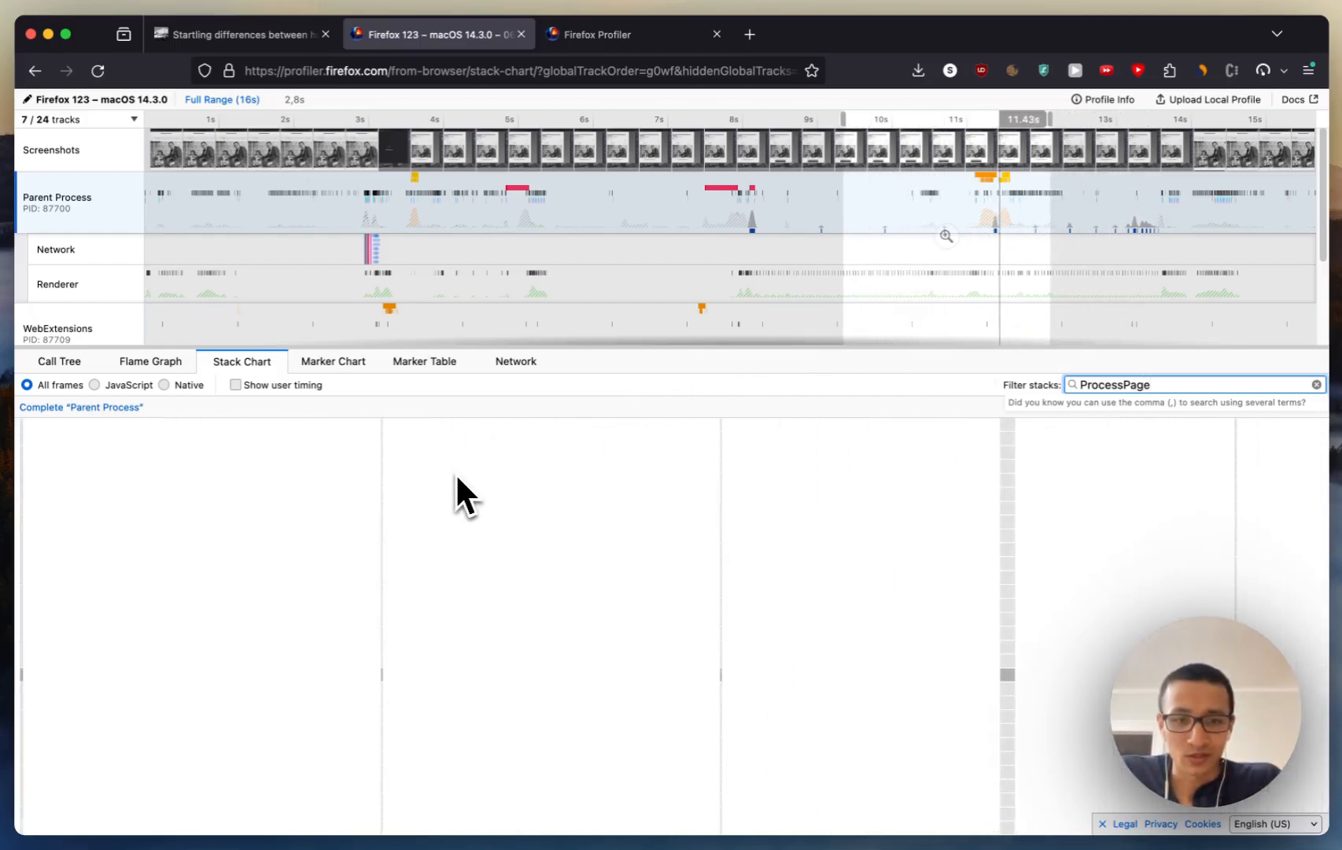
Step: Shift the time range back to the first ProcessPage call near 8.15 s and narrow it to 601 ms to examine the call's stack
{"action": "scroll", "coordinate": [377, 457], "scroll_direction": "left", "scroll_amount": 5}
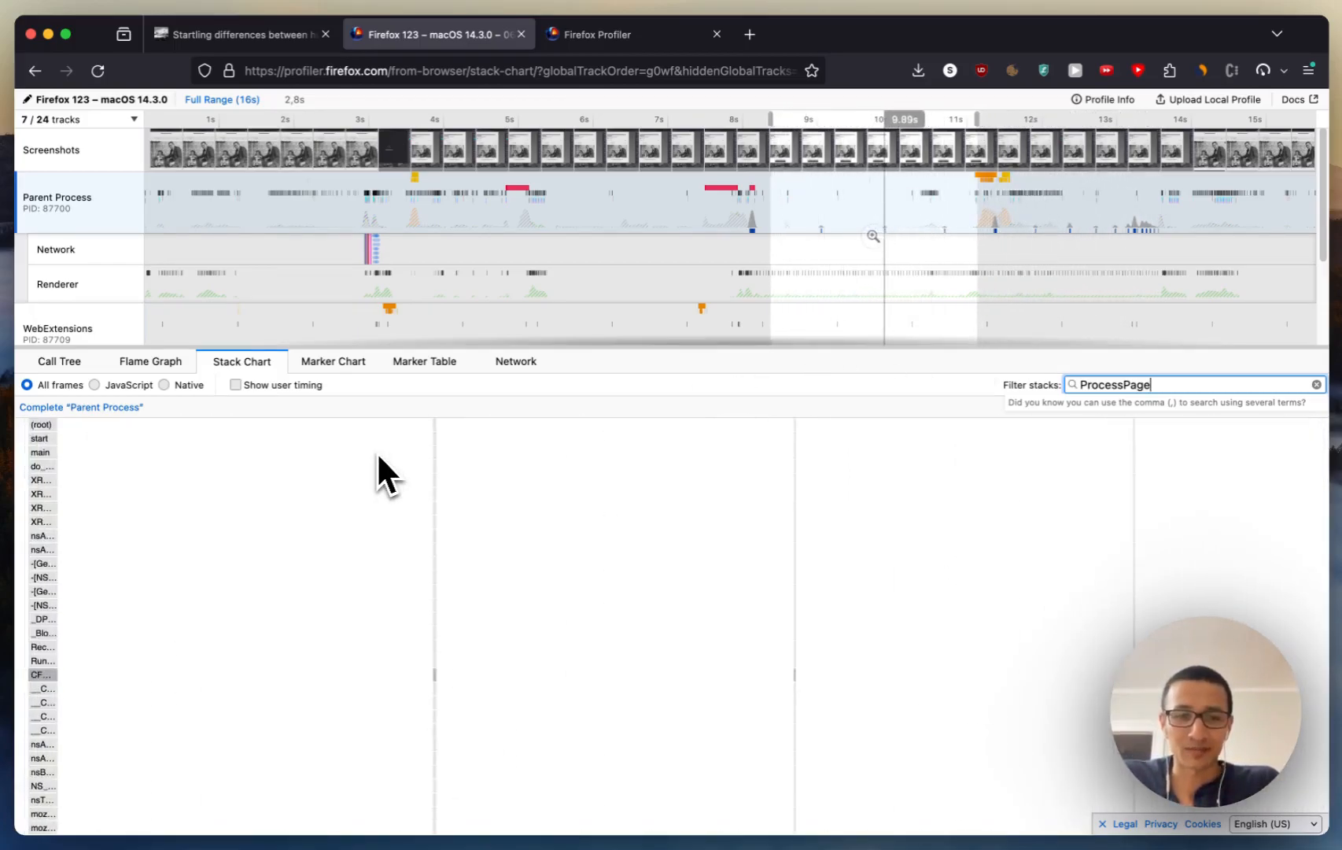
{"action": "scroll", "coordinate": [378, 456], "scroll_direction": "left", "scroll_amount": 5}
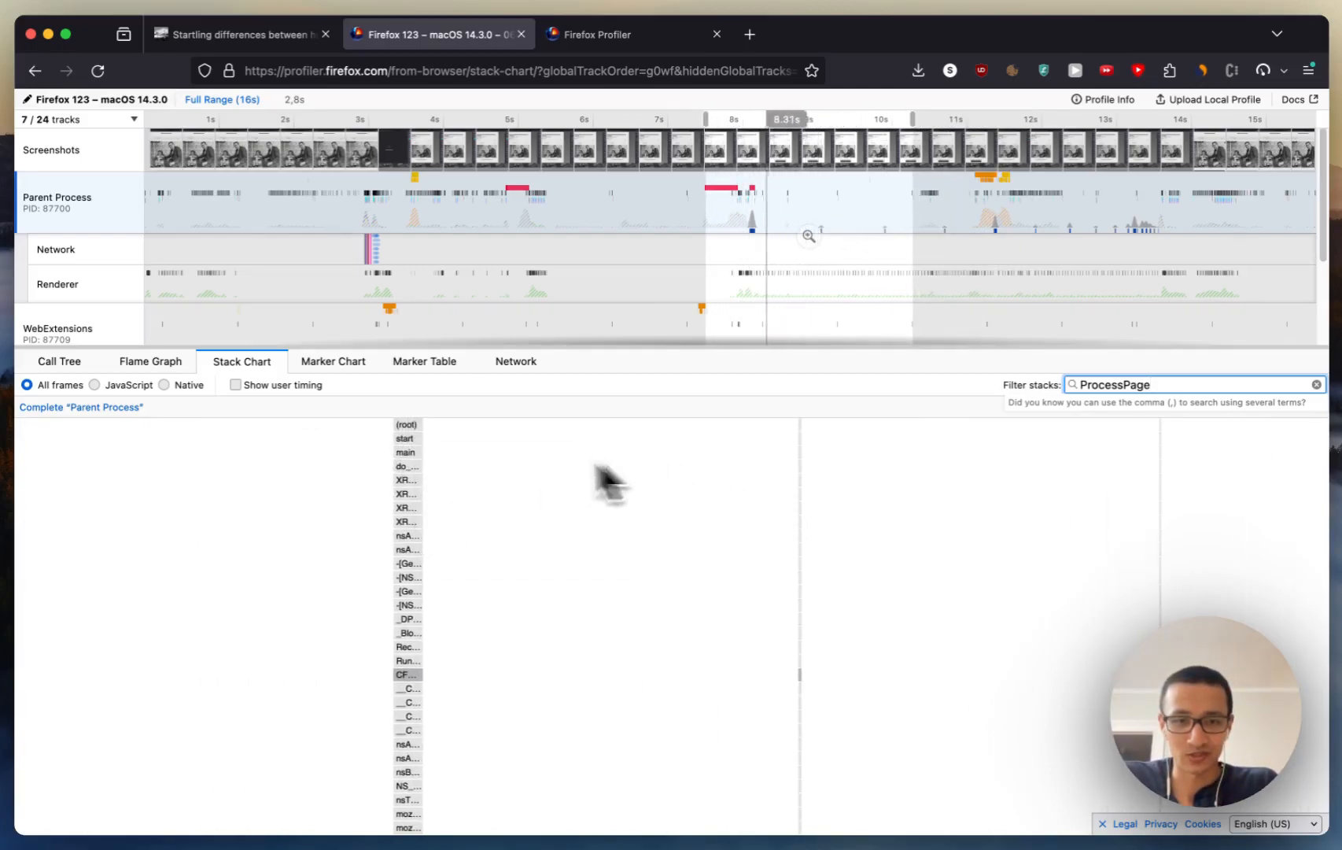
{"action": "mouse_move", "coordinate": [421, 456]}
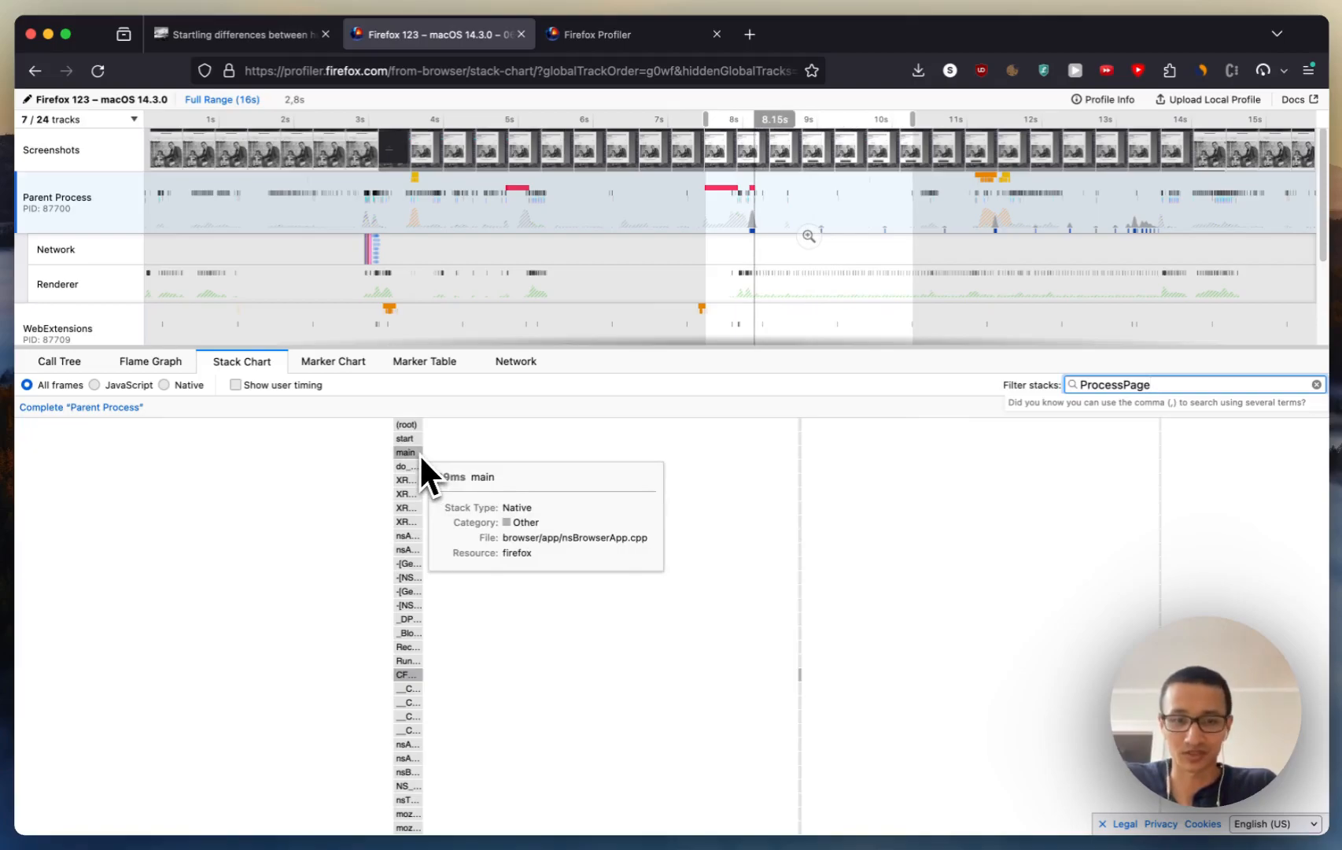
{"action": "scroll", "coordinate": [417, 584], "scroll_direction": "up", "scroll_amount": 5}
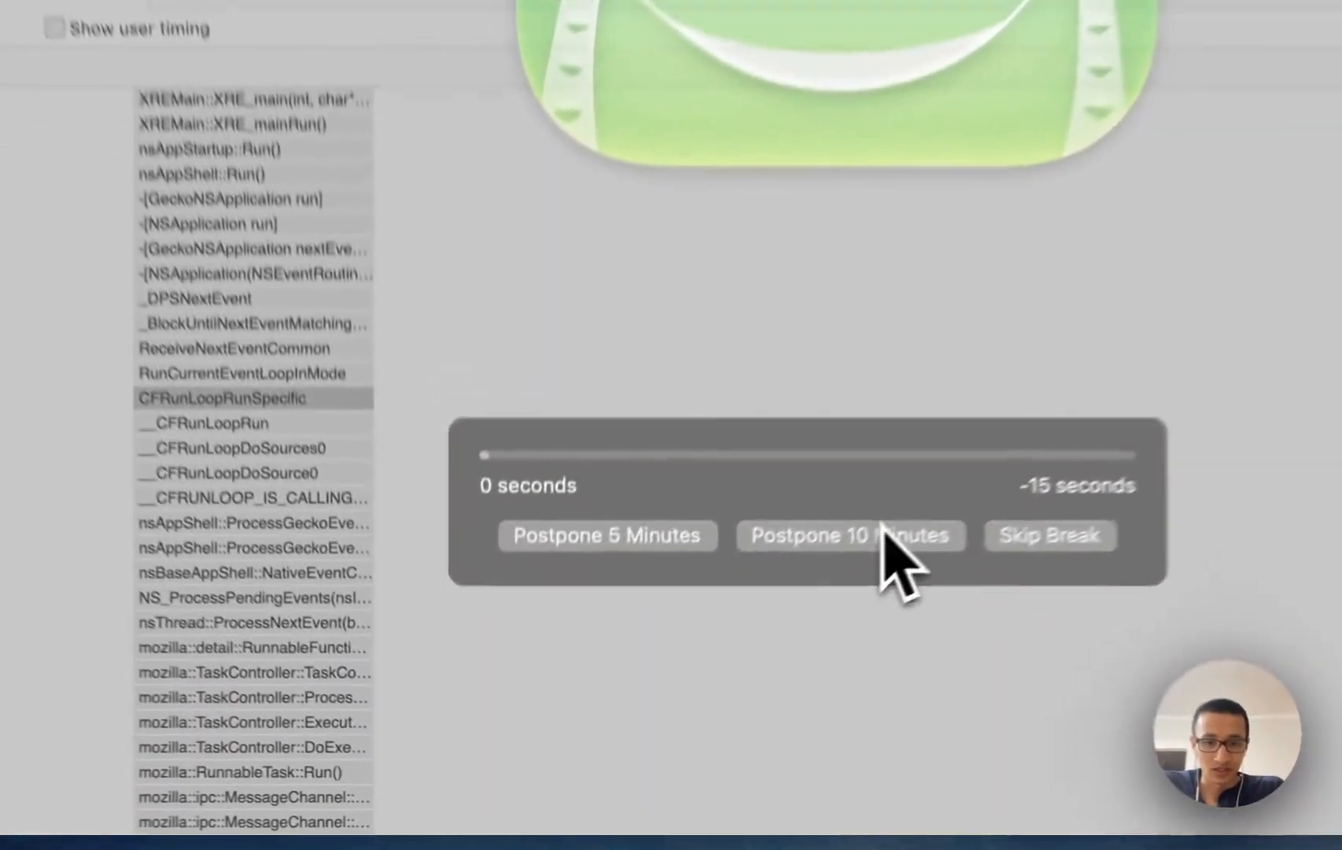
{"action": "left_click", "coordinate": [882, 522]}
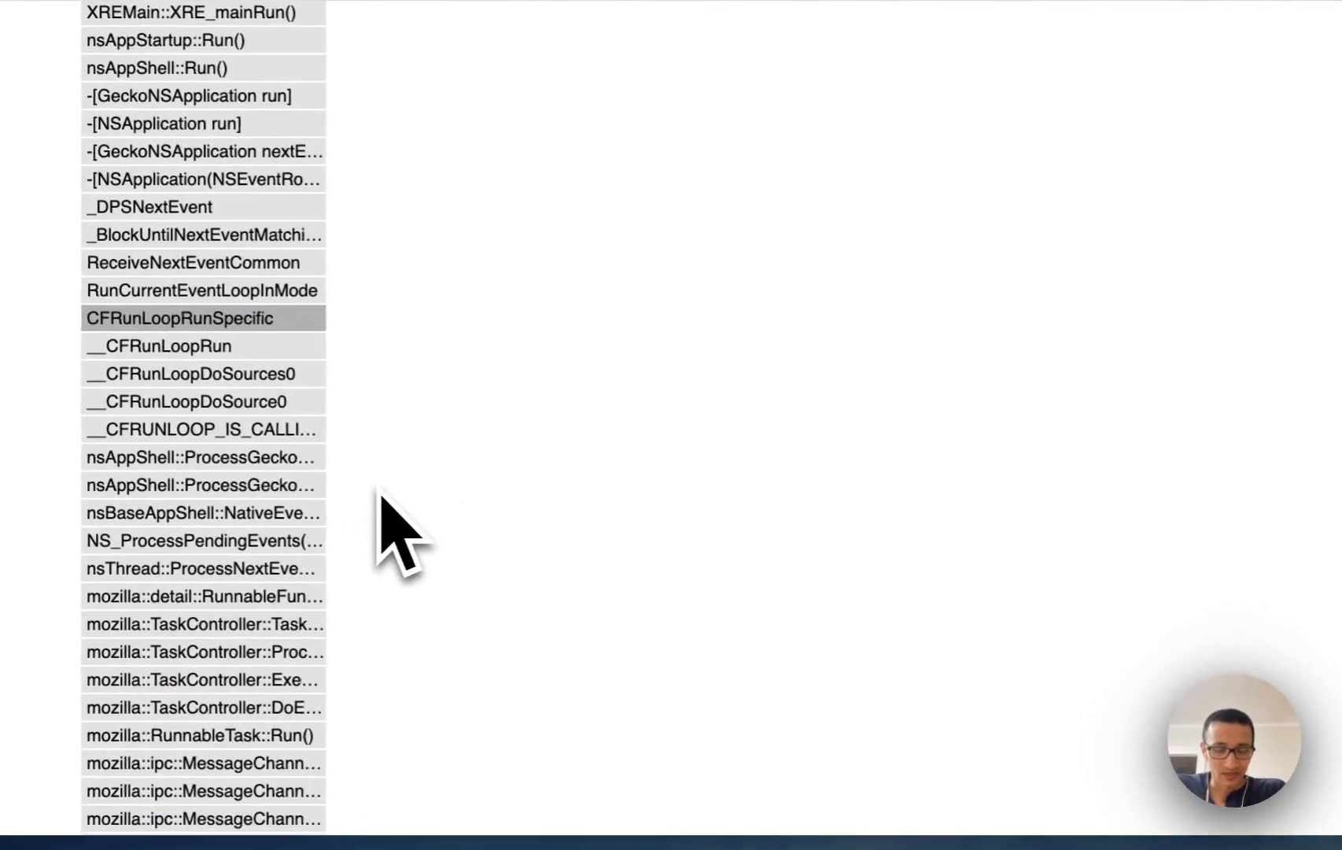
Step: Widen the time range to 2.8 s and follow the spacing of the ProcessPage calls from about 8 s to 12 s
{"action": "scroll", "coordinate": [380, 497], "scroll_direction": "down", "scroll_amount": 6}
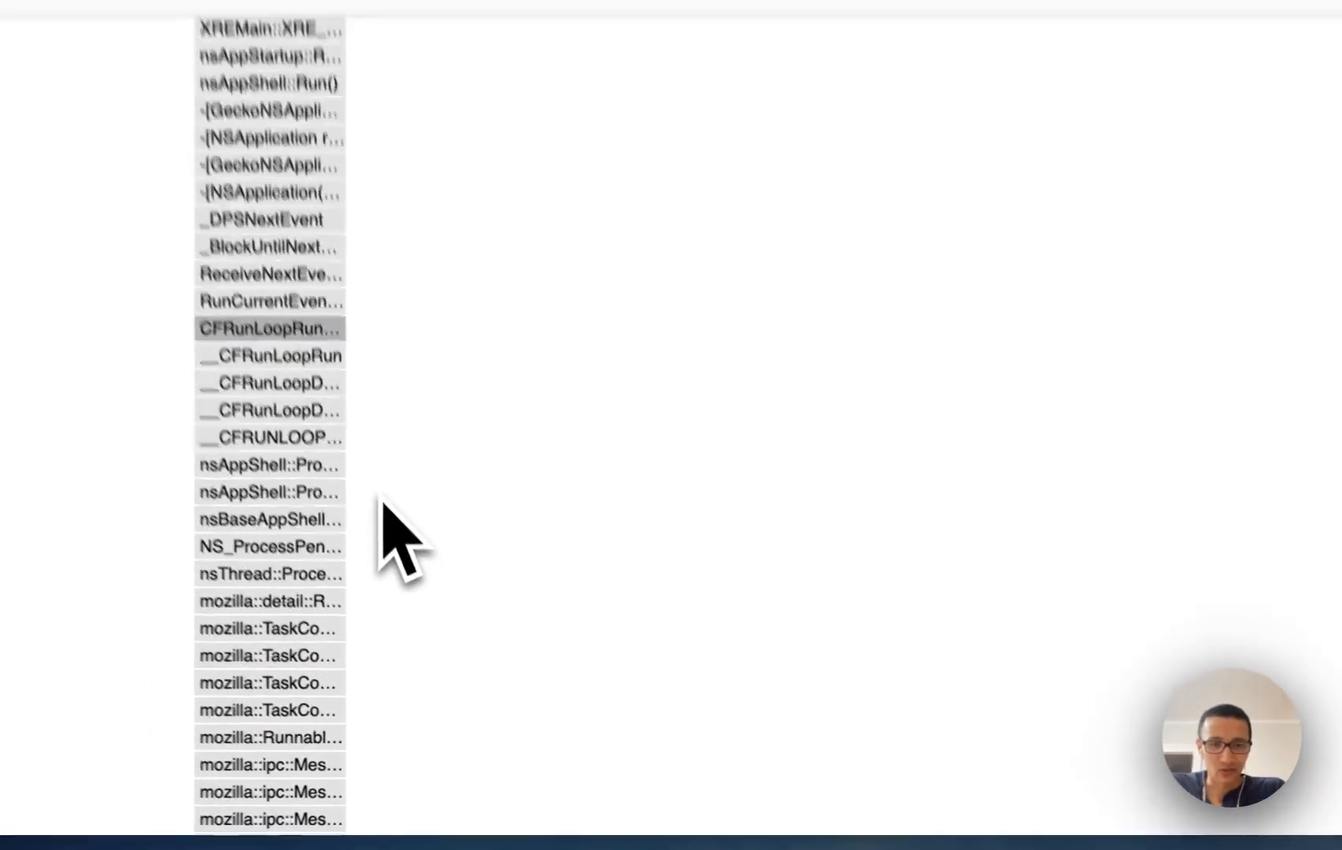
{"action": "scroll", "coordinate": [420, 659], "scroll_direction": "down", "scroll_amount": 1}
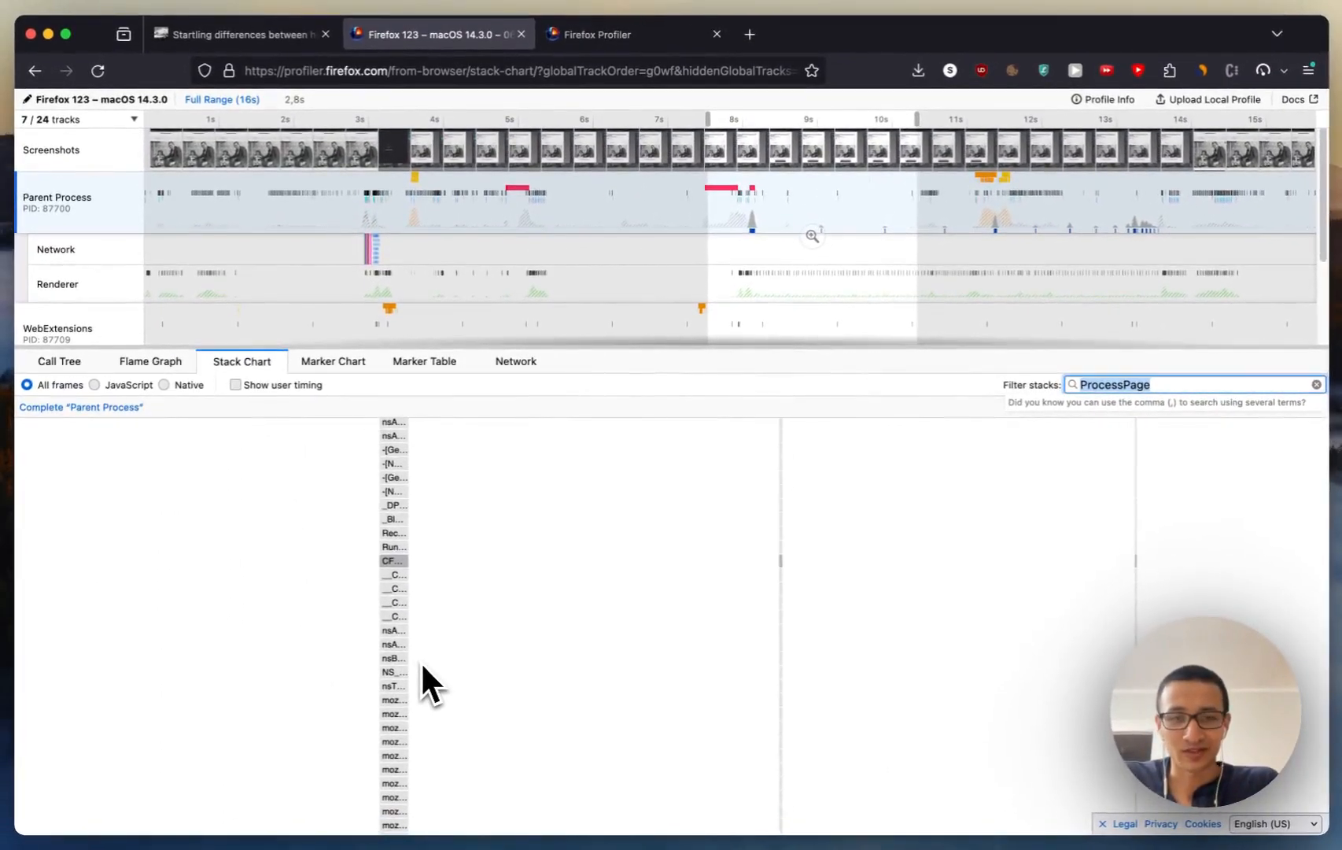
{"action": "scroll", "coordinate": [420, 667], "scroll_direction": "right", "scroll_amount": 5}
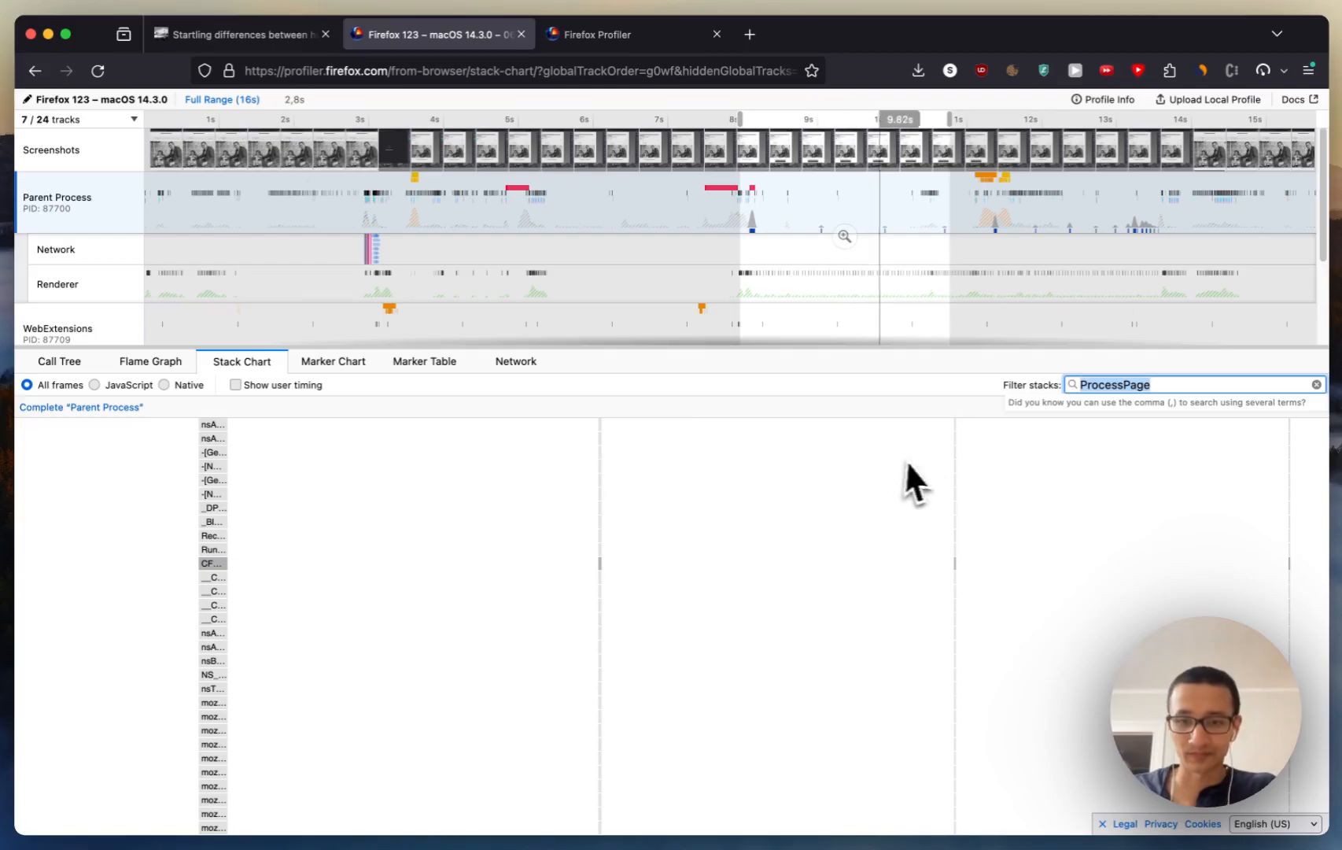
{"action": "mouse_move", "coordinate": [957, 461]}
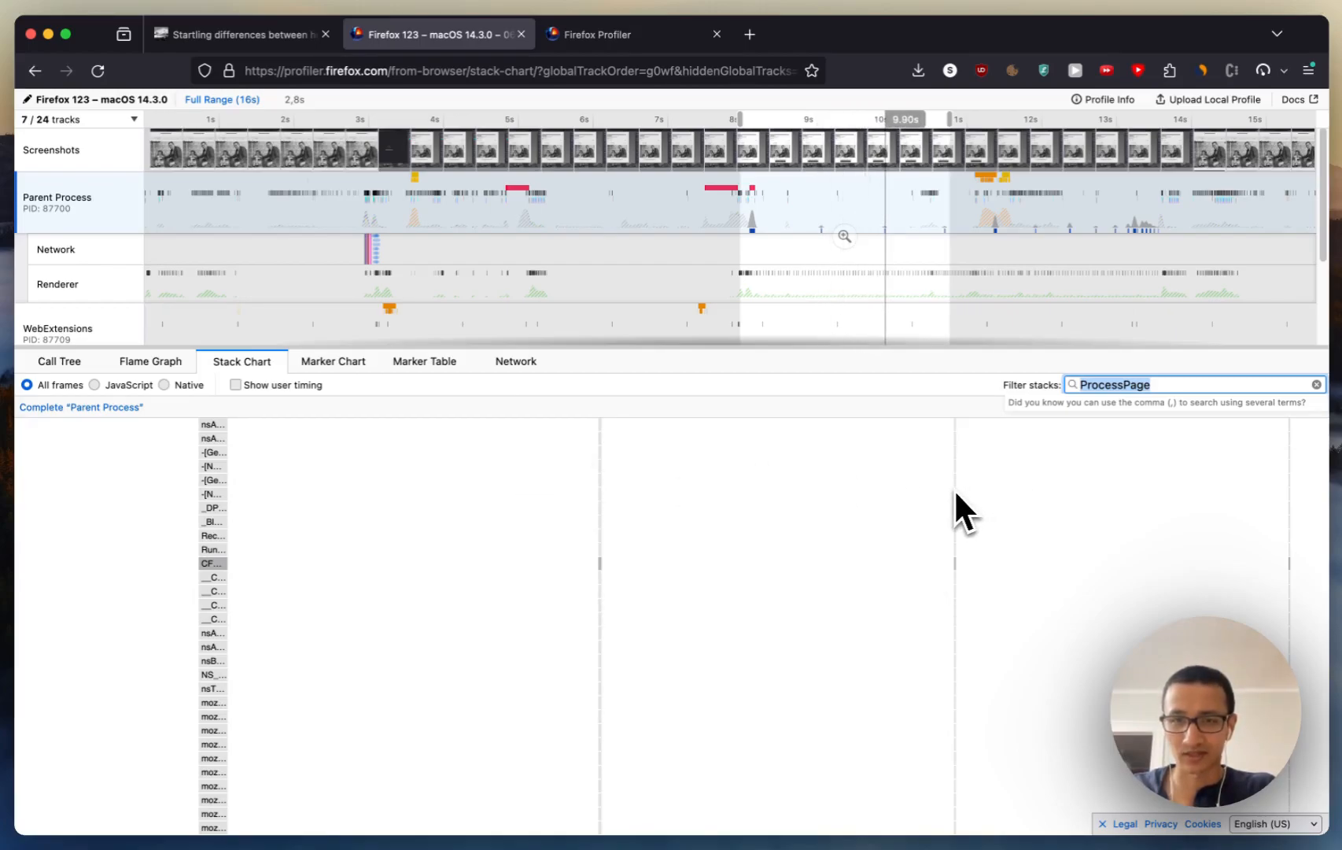
{"action": "scroll", "coordinate": [964, 492], "scroll_direction": "right", "scroll_amount": 5}
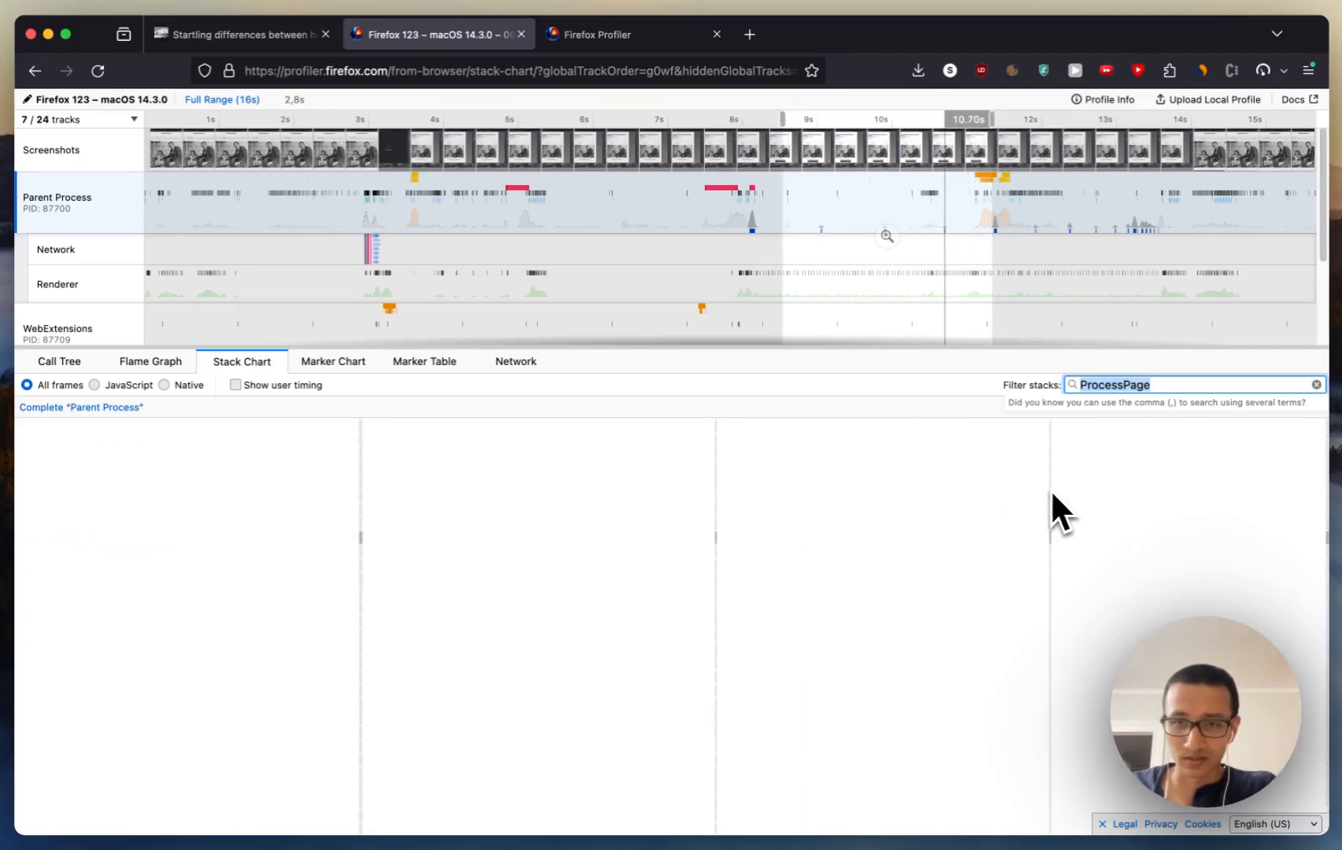
{"action": "scroll", "coordinate": [1052, 494], "scroll_direction": "right", "scroll_amount": 1}
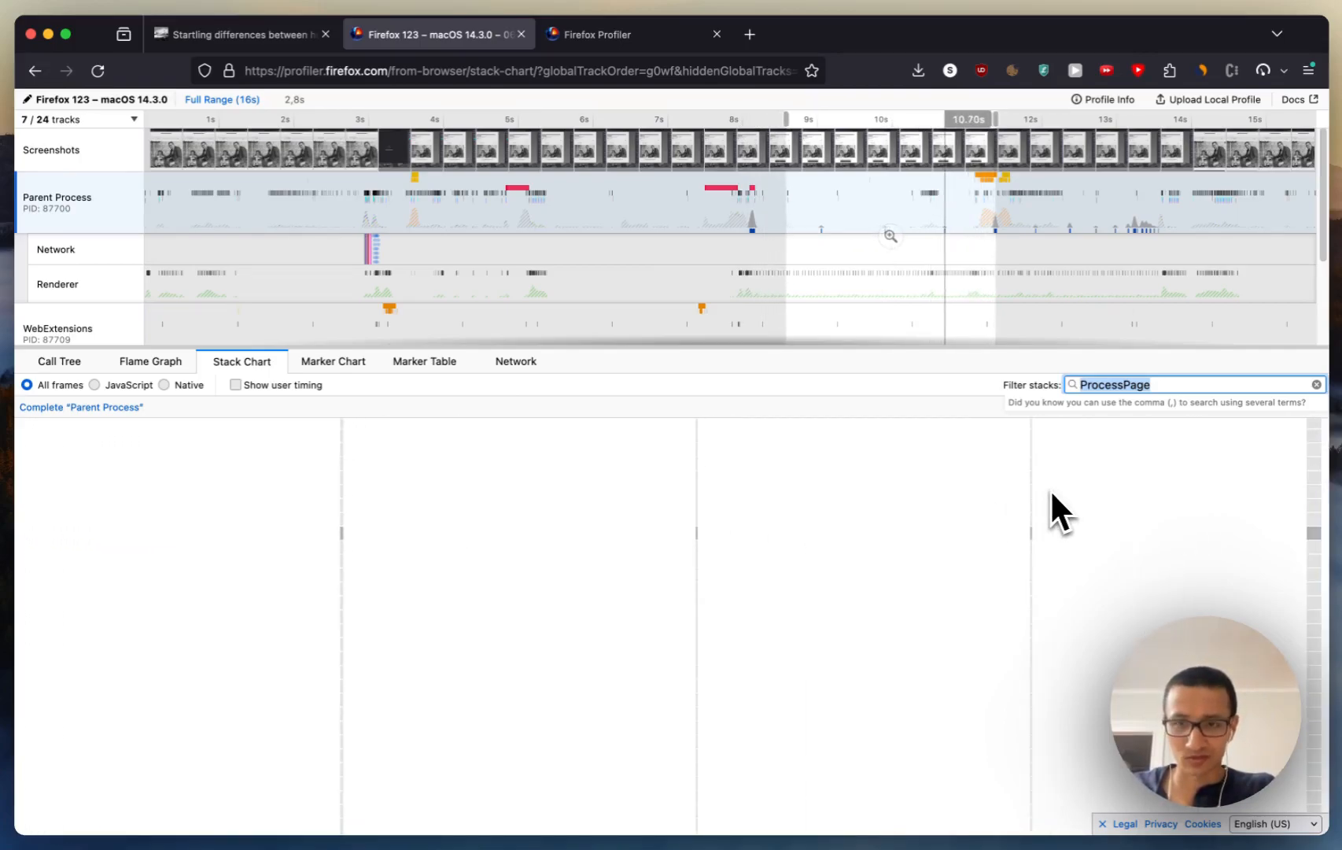
{"action": "scroll", "coordinate": [996, 496], "scroll_direction": "right", "scroll_amount": 5}
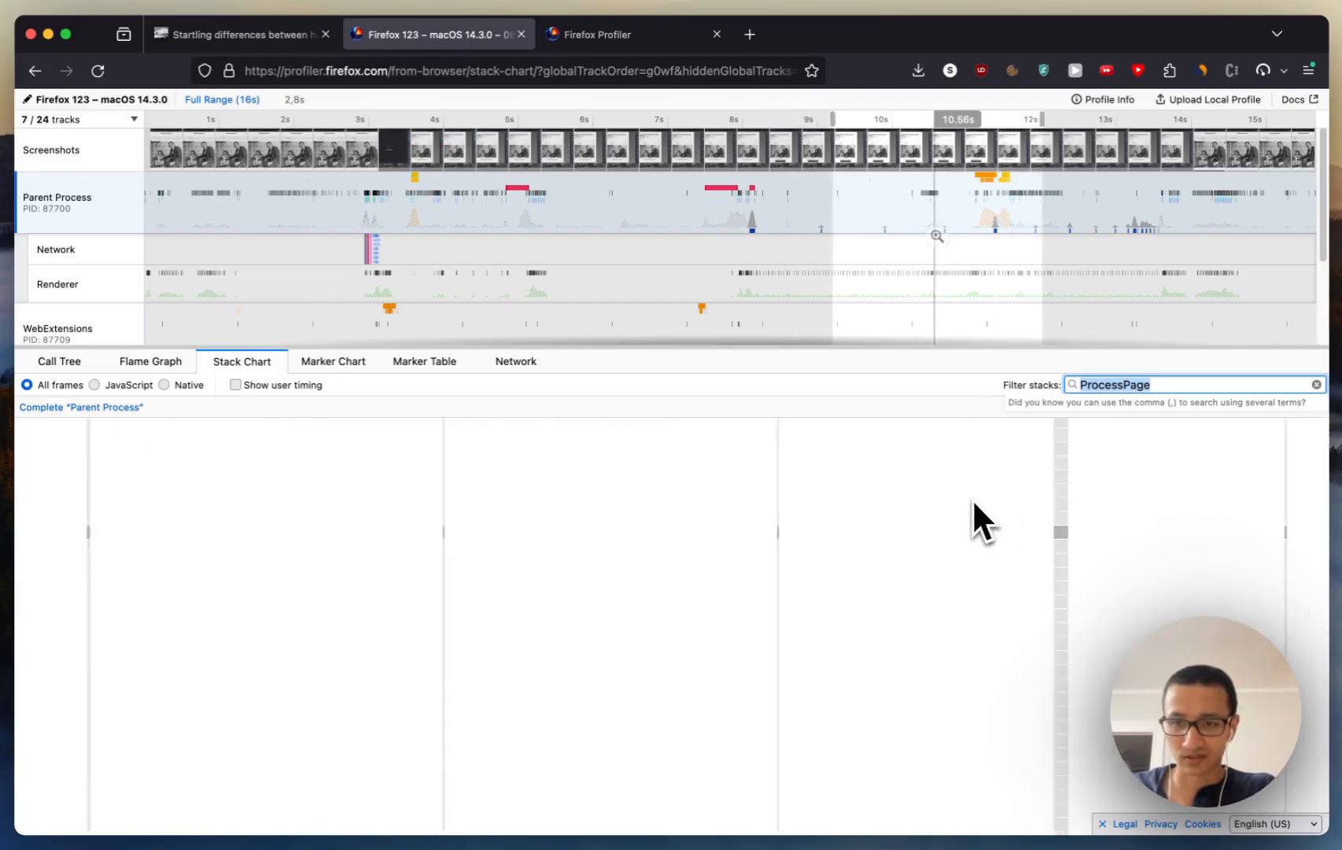
Step: Compare the ProcessPage call near 11.4 s with its neighbouring calls between about 8.7 s and 13 s
{"action": "scroll", "coordinate": [974, 504], "scroll_direction": "left", "scroll_amount": 3}
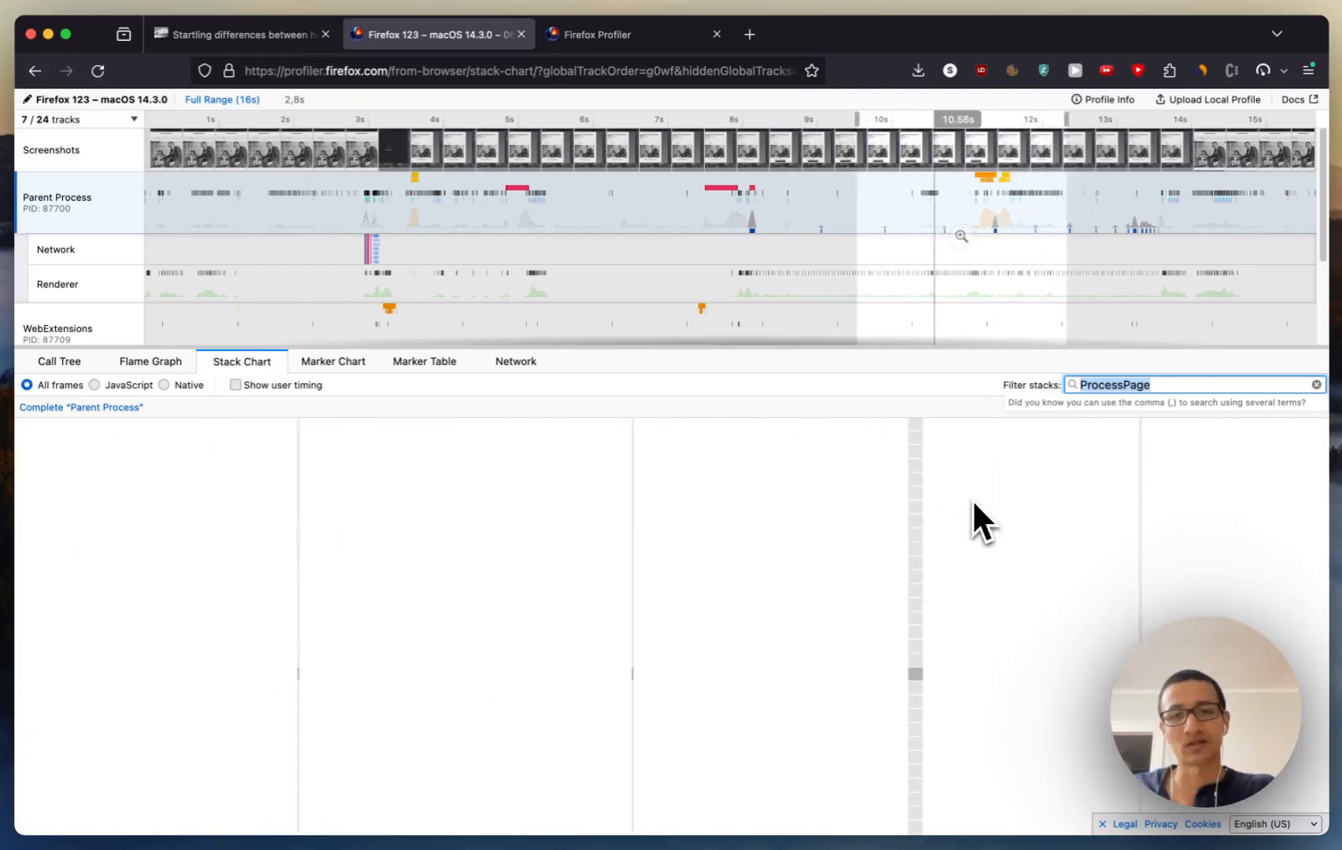
{"action": "scroll", "coordinate": [974, 503], "scroll_direction": "left", "scroll_amount": 3}
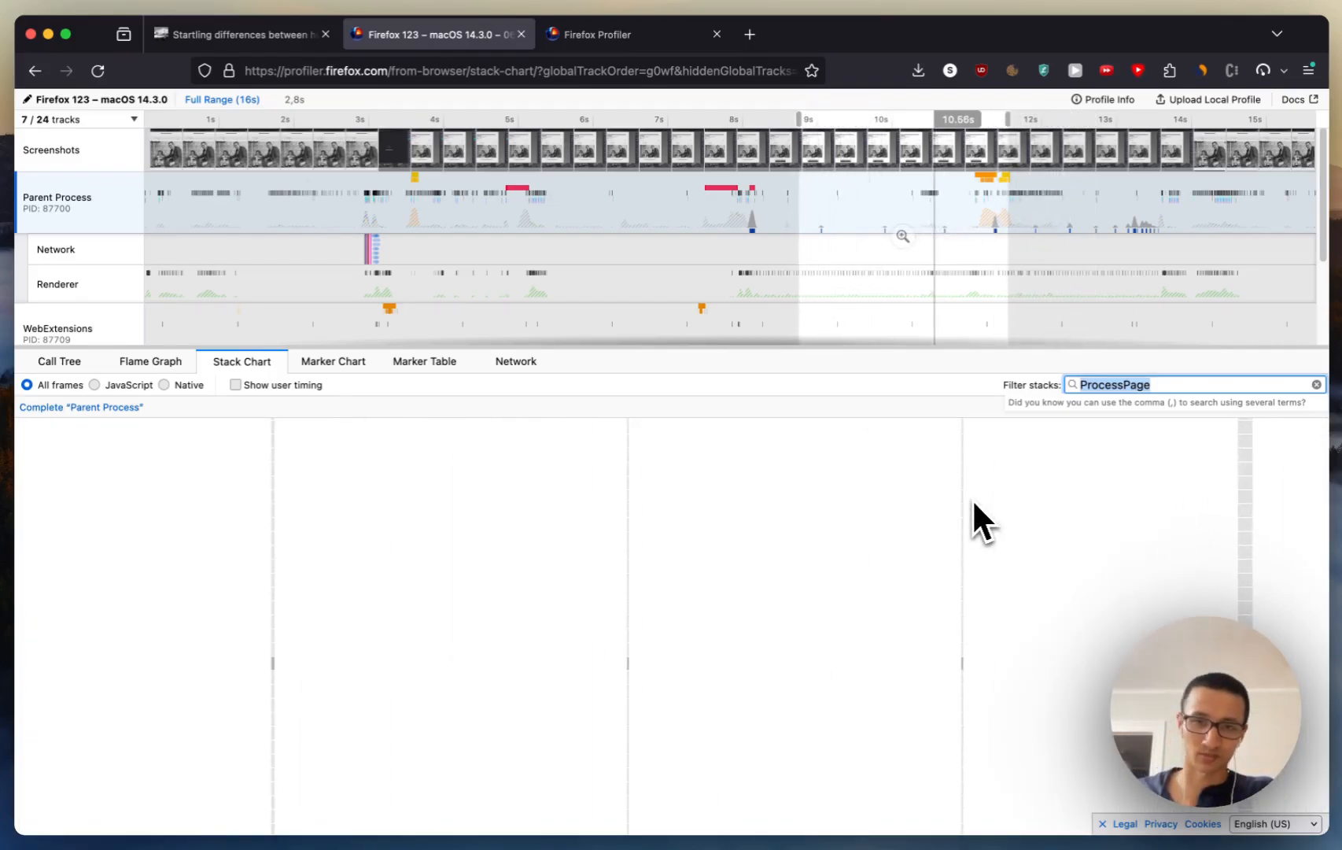
{"action": "scroll", "coordinate": [973, 503], "scroll_direction": "left", "scroll_amount": 2}
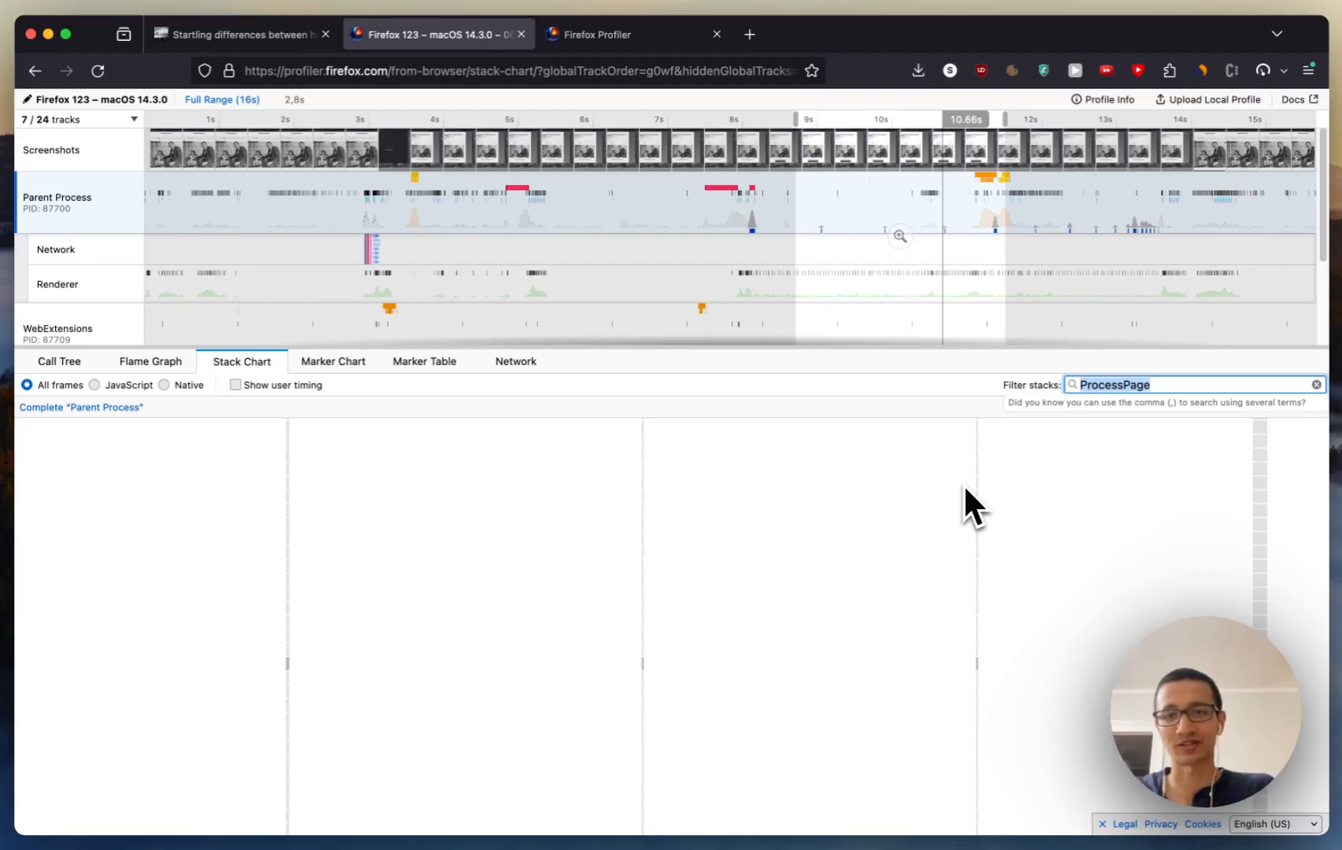
{"action": "scroll", "coordinate": [965, 488], "scroll_direction": "right", "scroll_amount": 5}
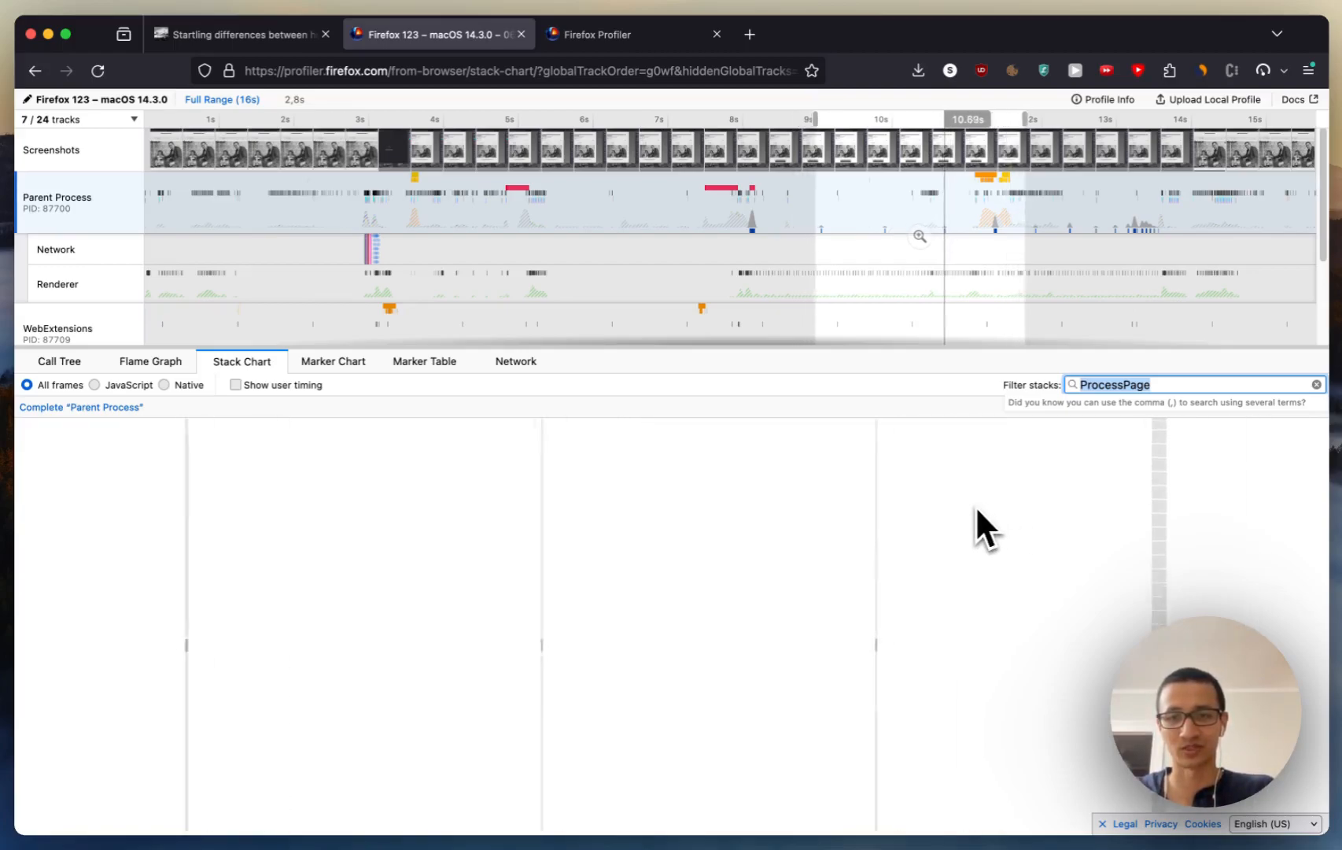
{"action": "scroll", "coordinate": [973, 505], "scroll_direction": "right", "scroll_amount": 5}
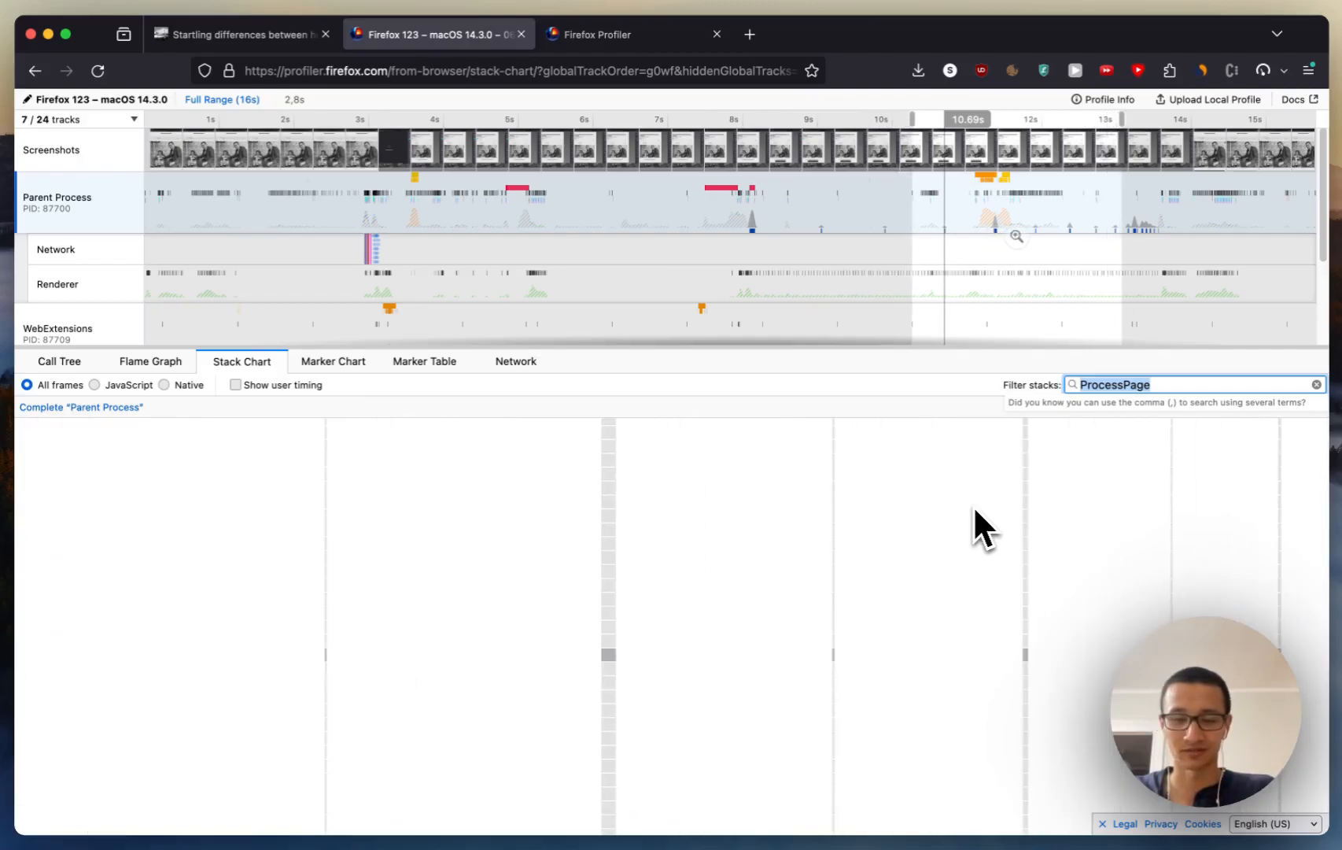
{"action": "scroll", "coordinate": [973, 506], "scroll_direction": "left", "scroll_amount": 2}
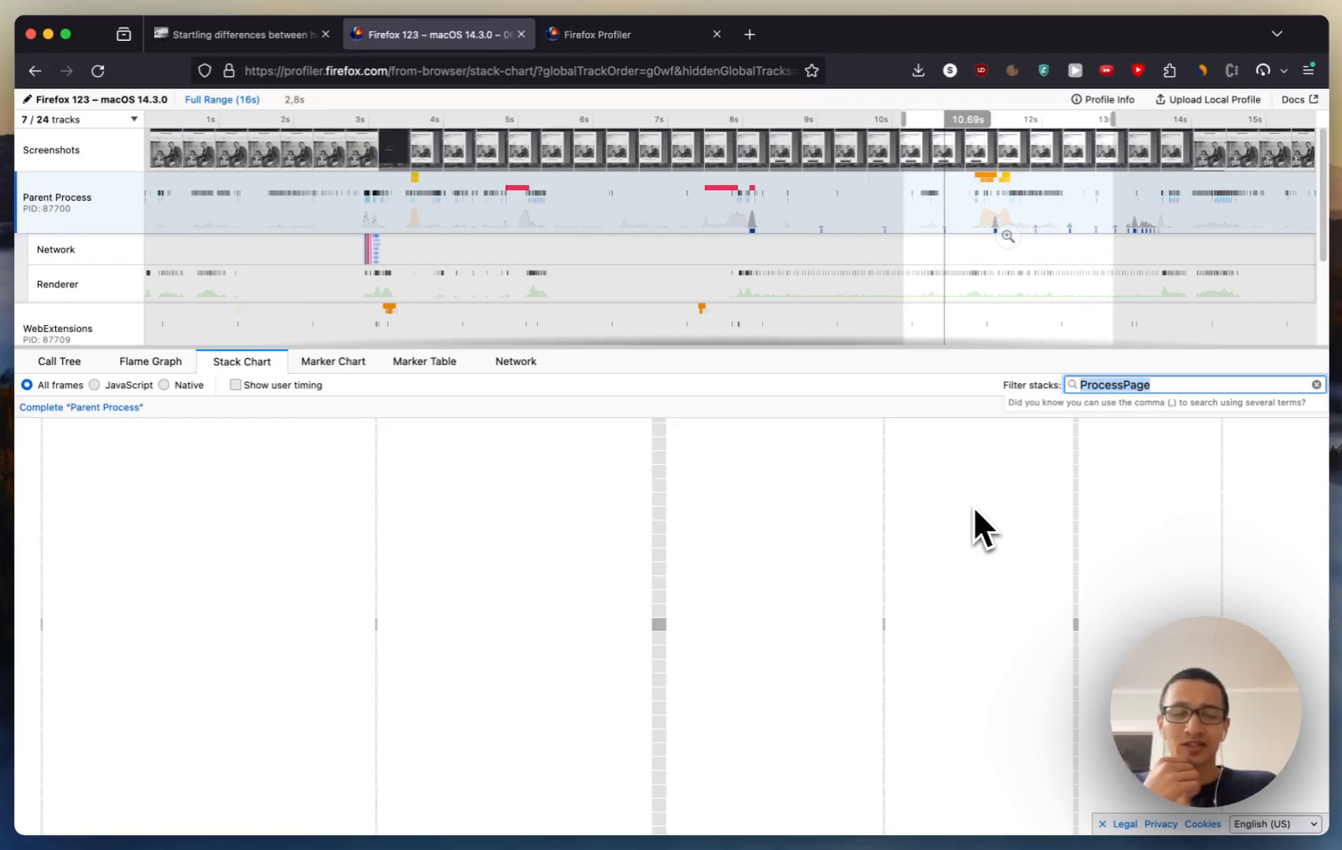
{"action": "scroll", "coordinate": [973, 505], "scroll_direction": "left", "scroll_amount": 1}
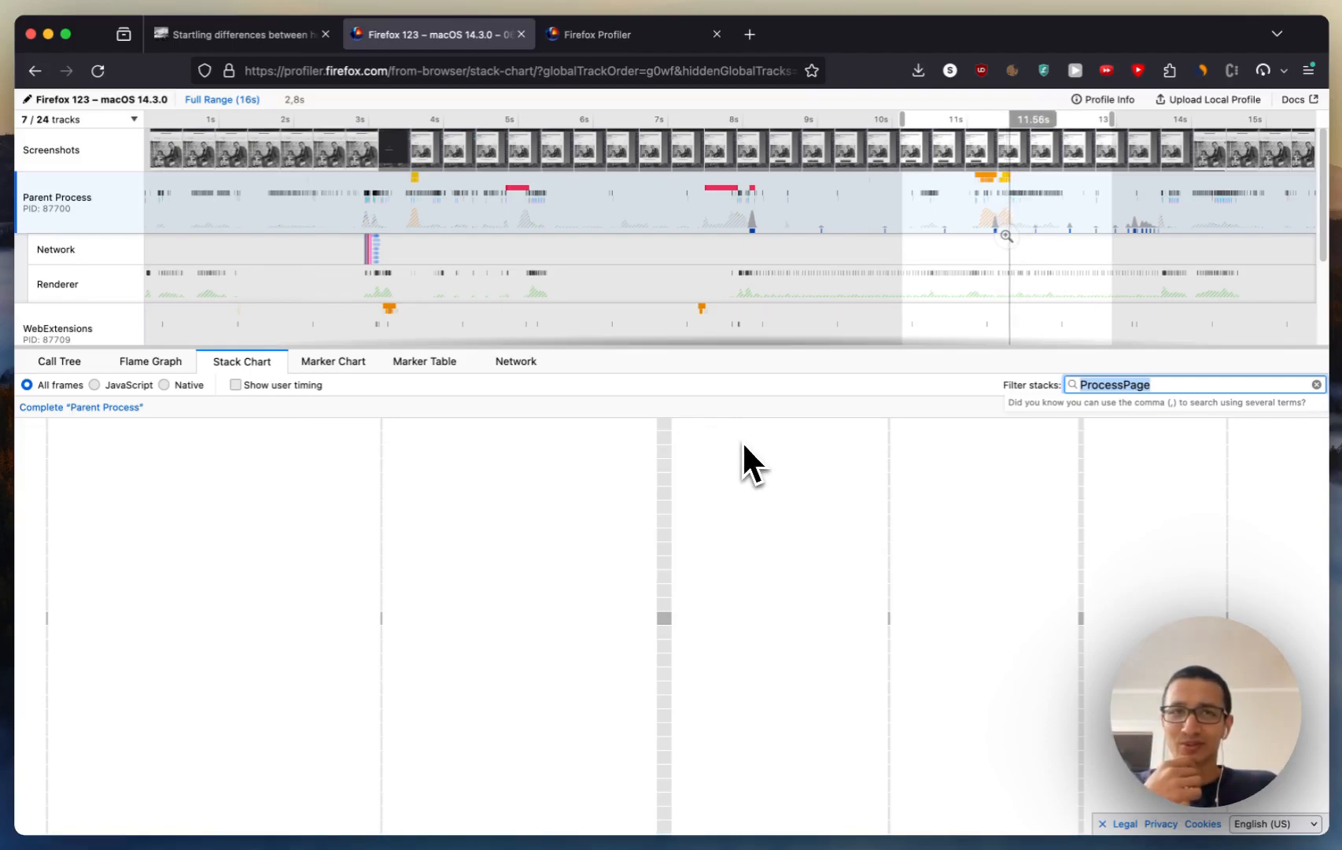
{"action": "mouse_move", "coordinate": [664, 455]}
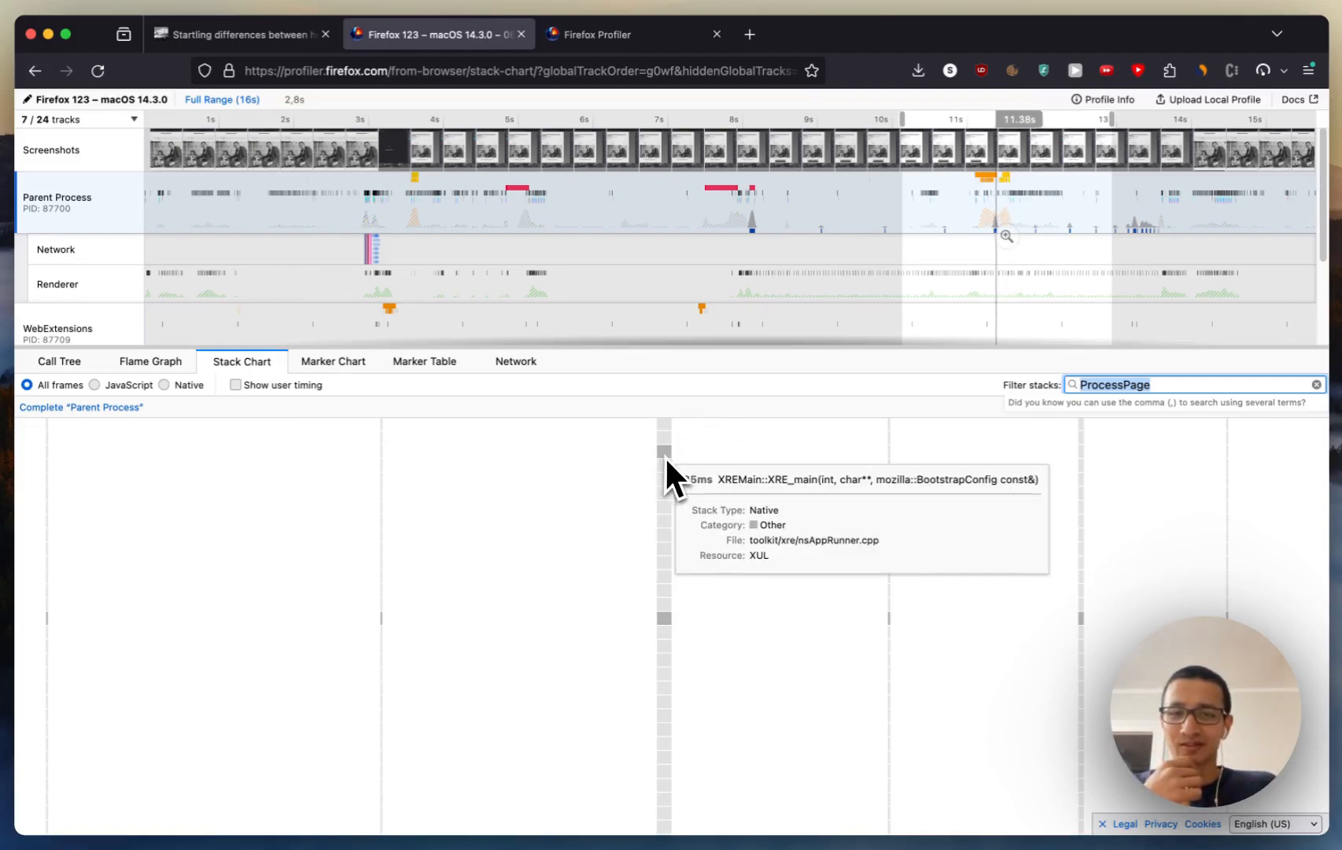